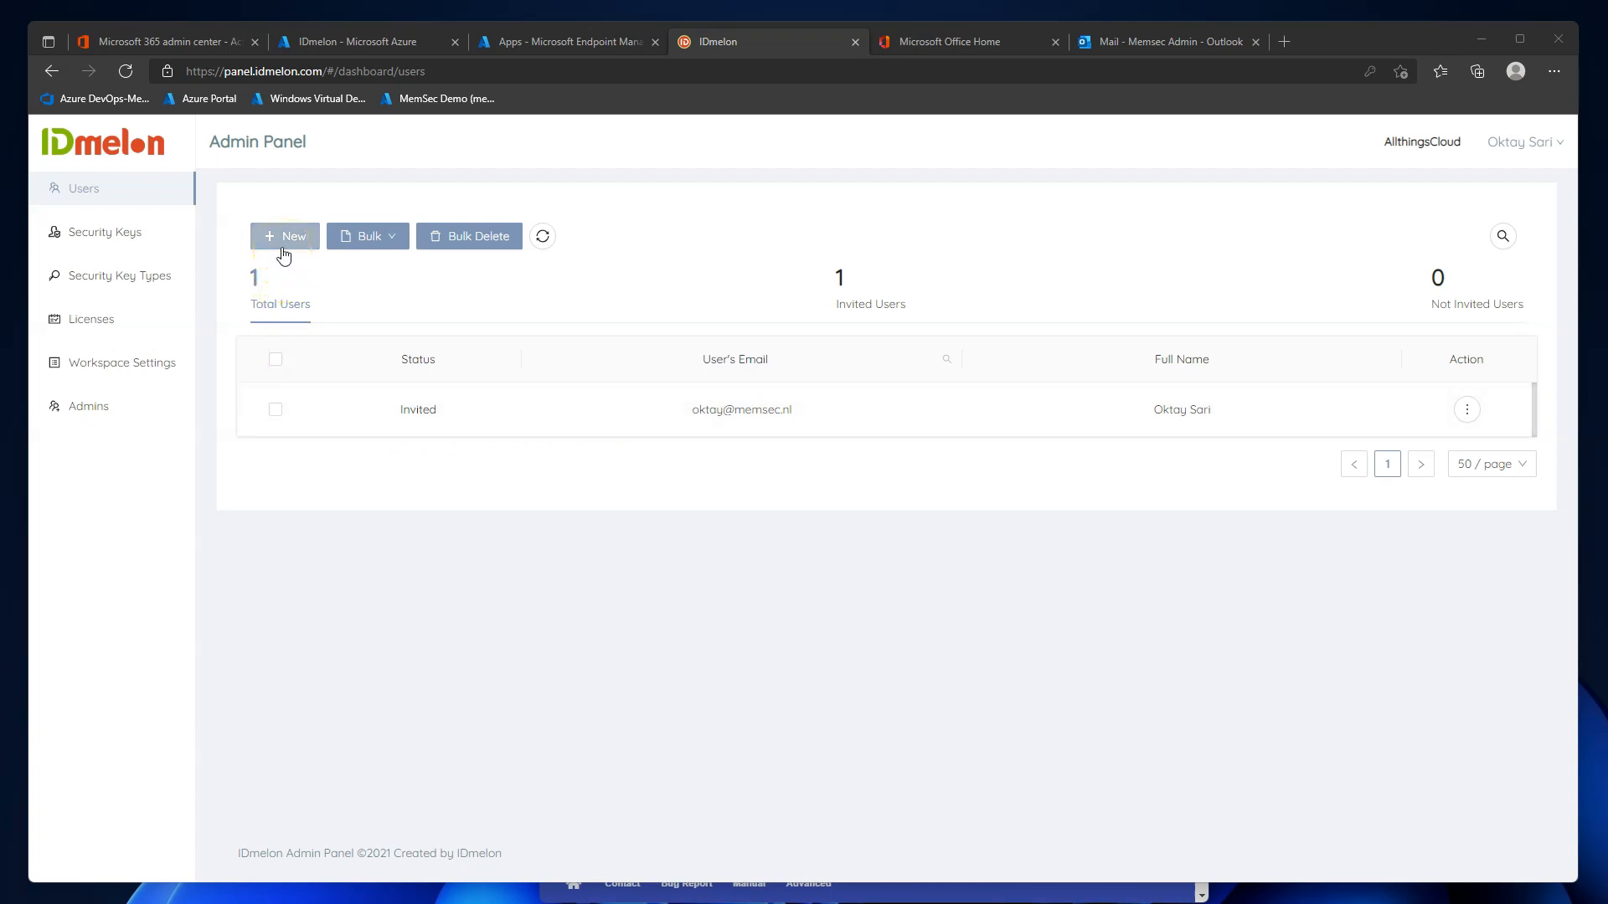
Open the bulk user import options, then close them without importing.
{"action": "left_click", "coordinate": [390, 235]}
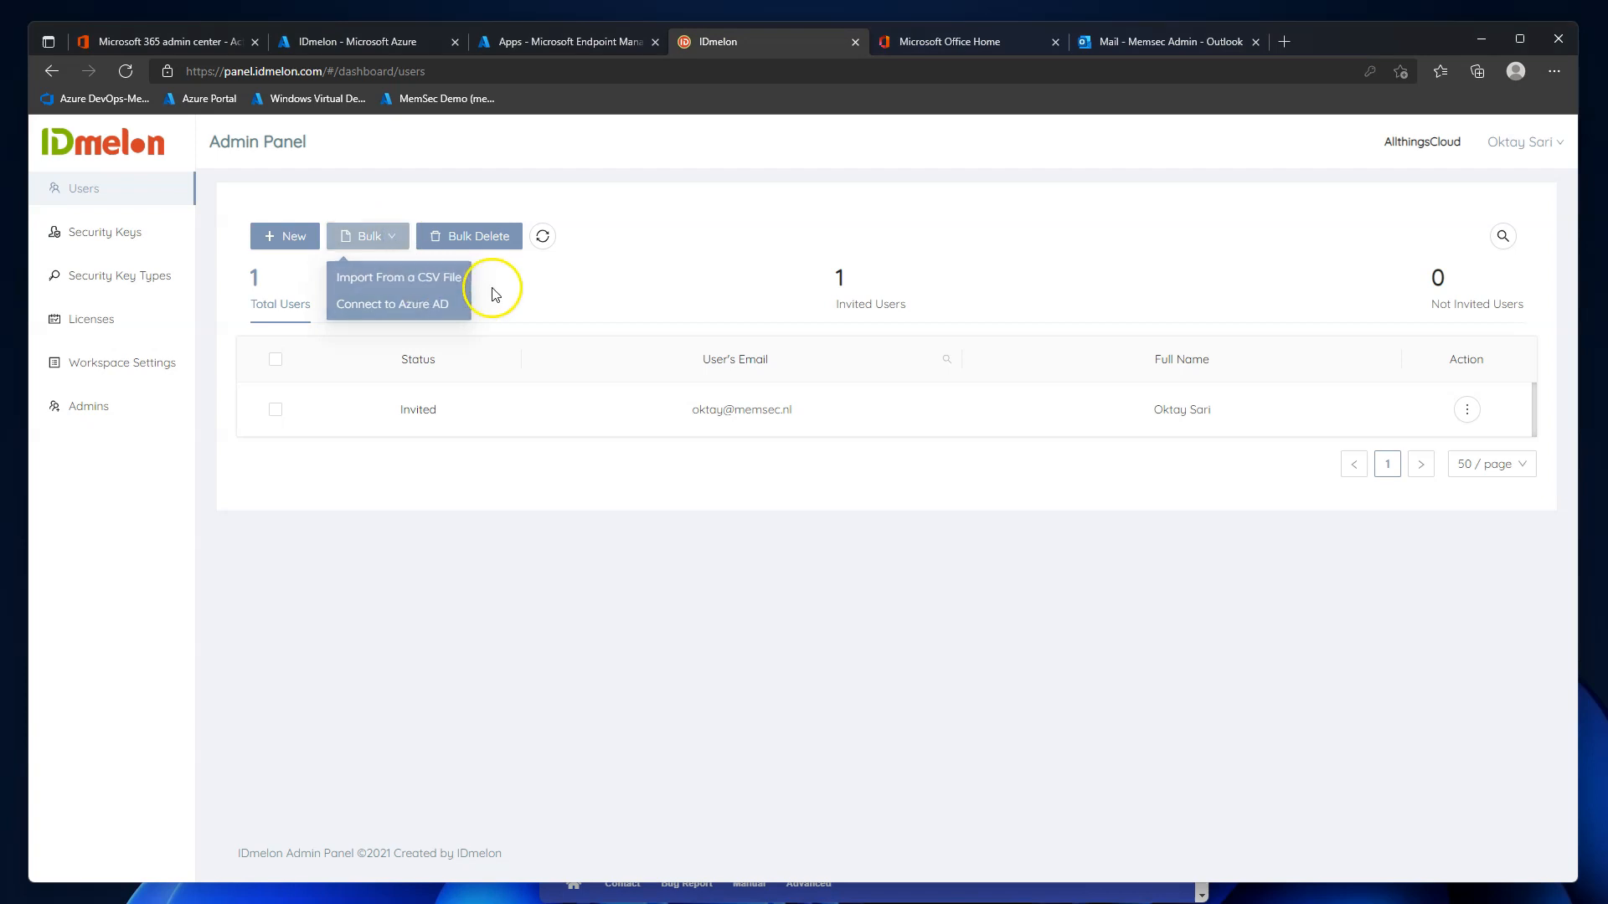
{"action": "mouse_move", "coordinate": [398, 239]}
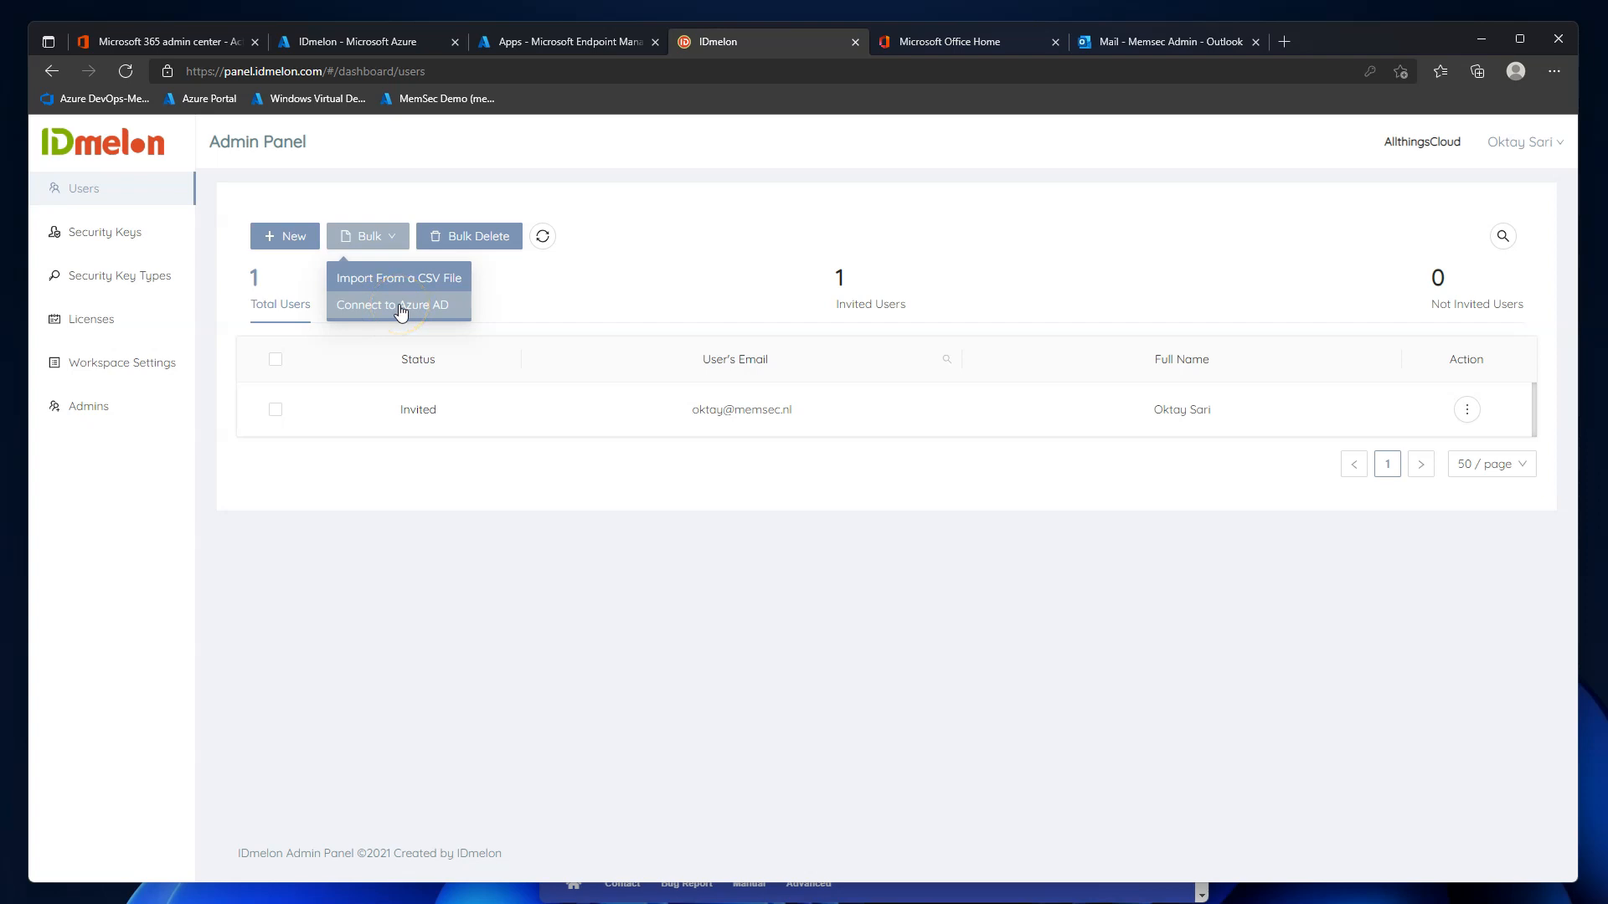
{"action": "left_click", "coordinate": [437, 584]}
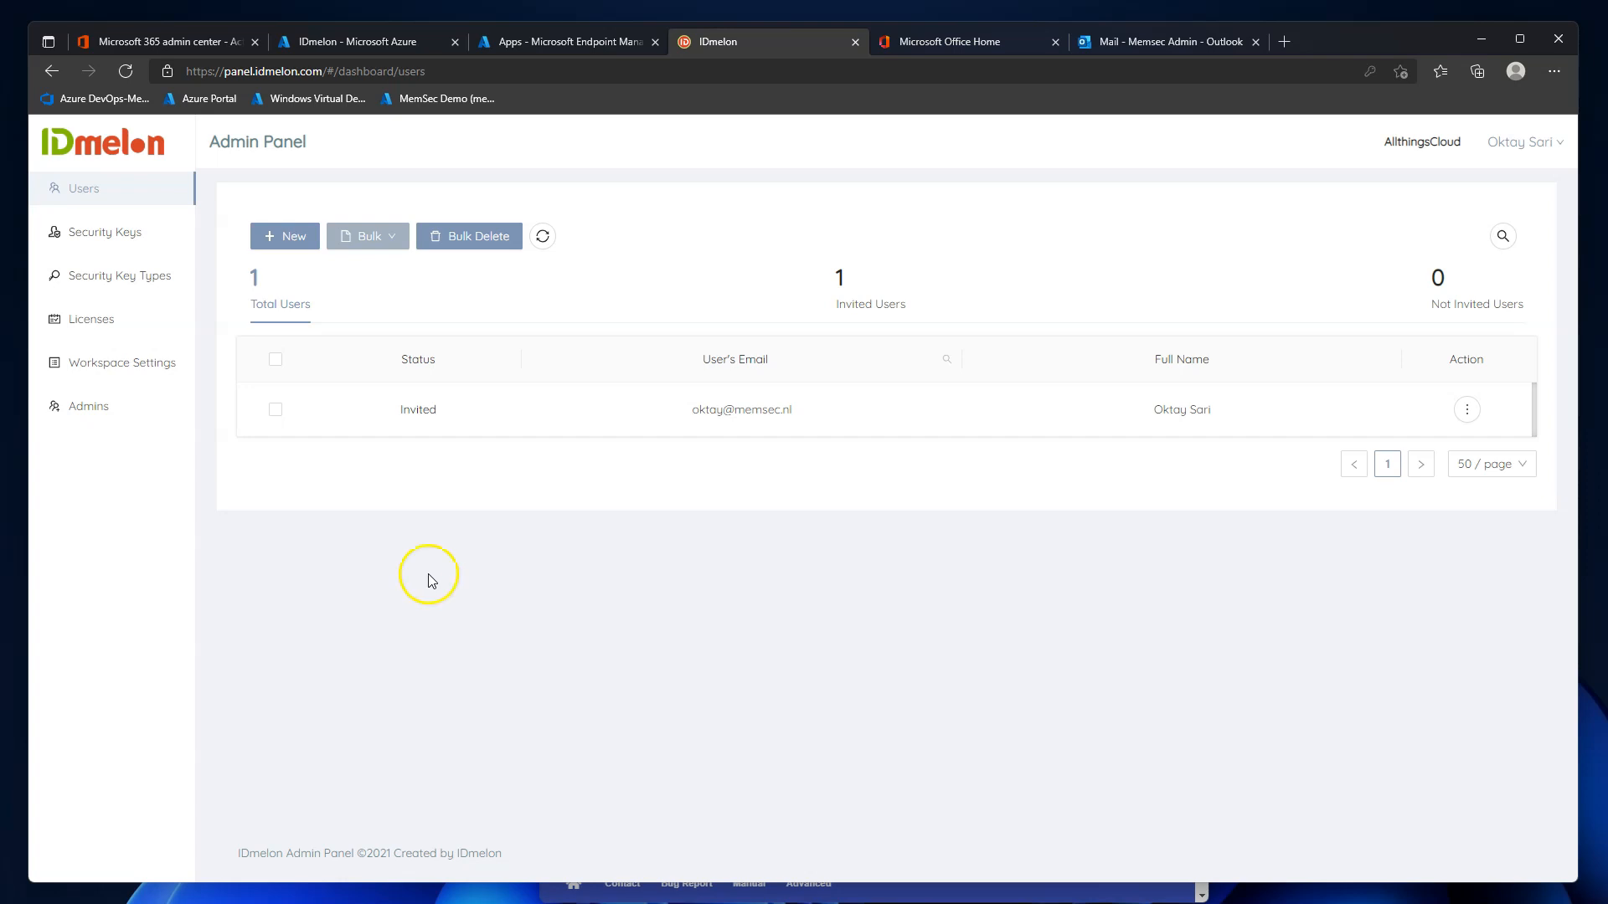
Start a new user and enter the test user's e-mail address and first name.
{"action": "left_click", "coordinate": [303, 250]}
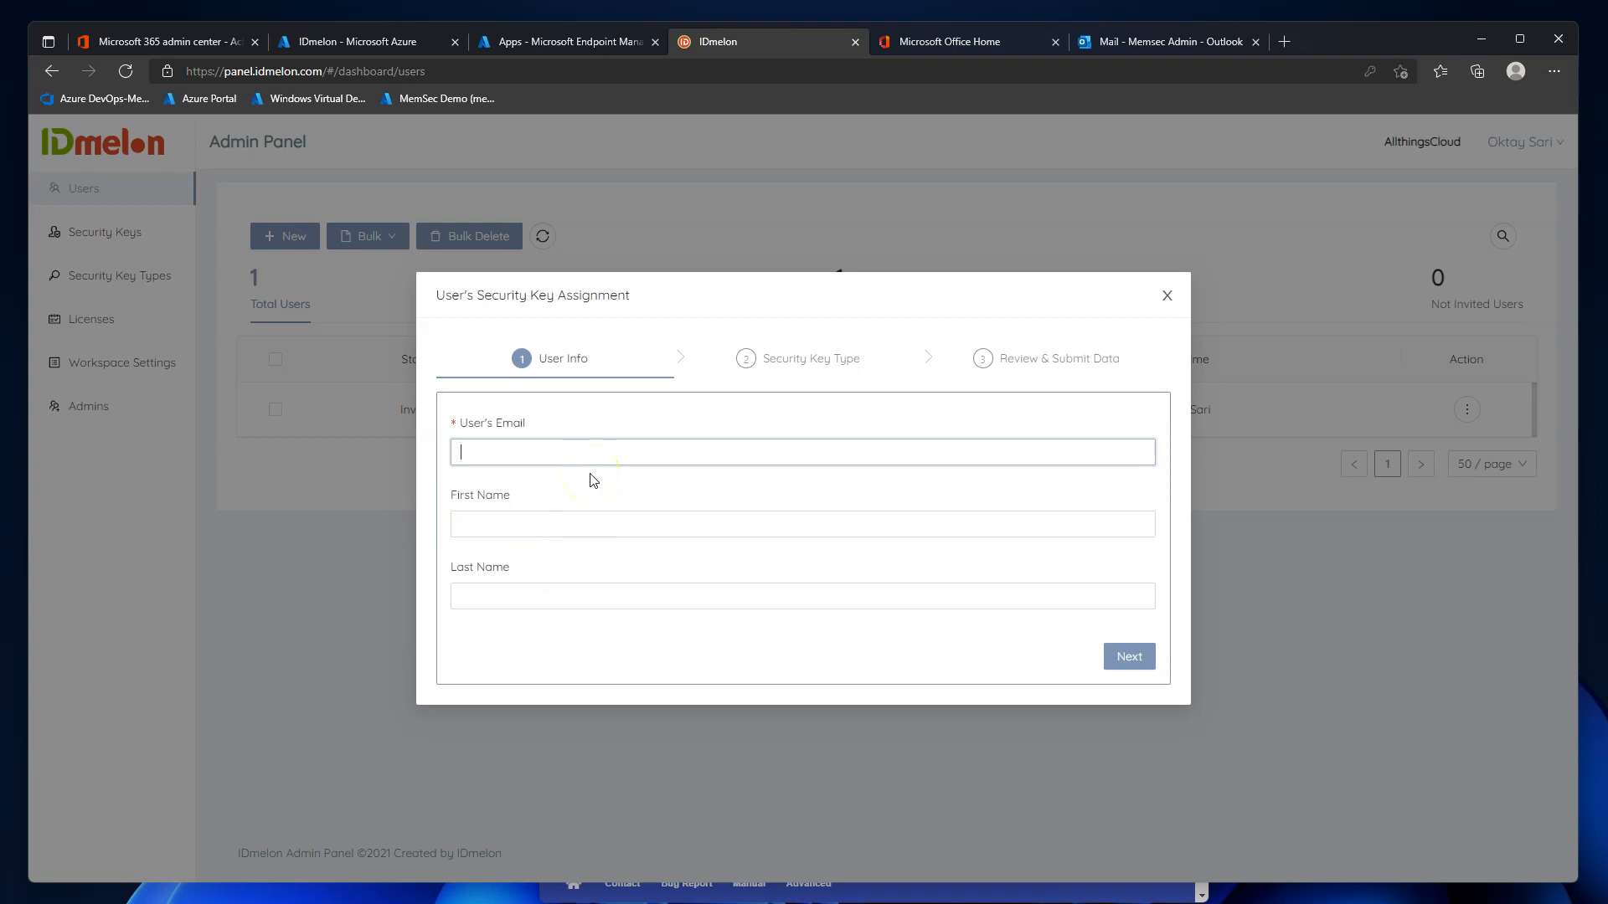
{"action": "key", "text": "Tab"}
{"action": "type", "text": "Tap"}
{"action": "key", "text": "Tab"}
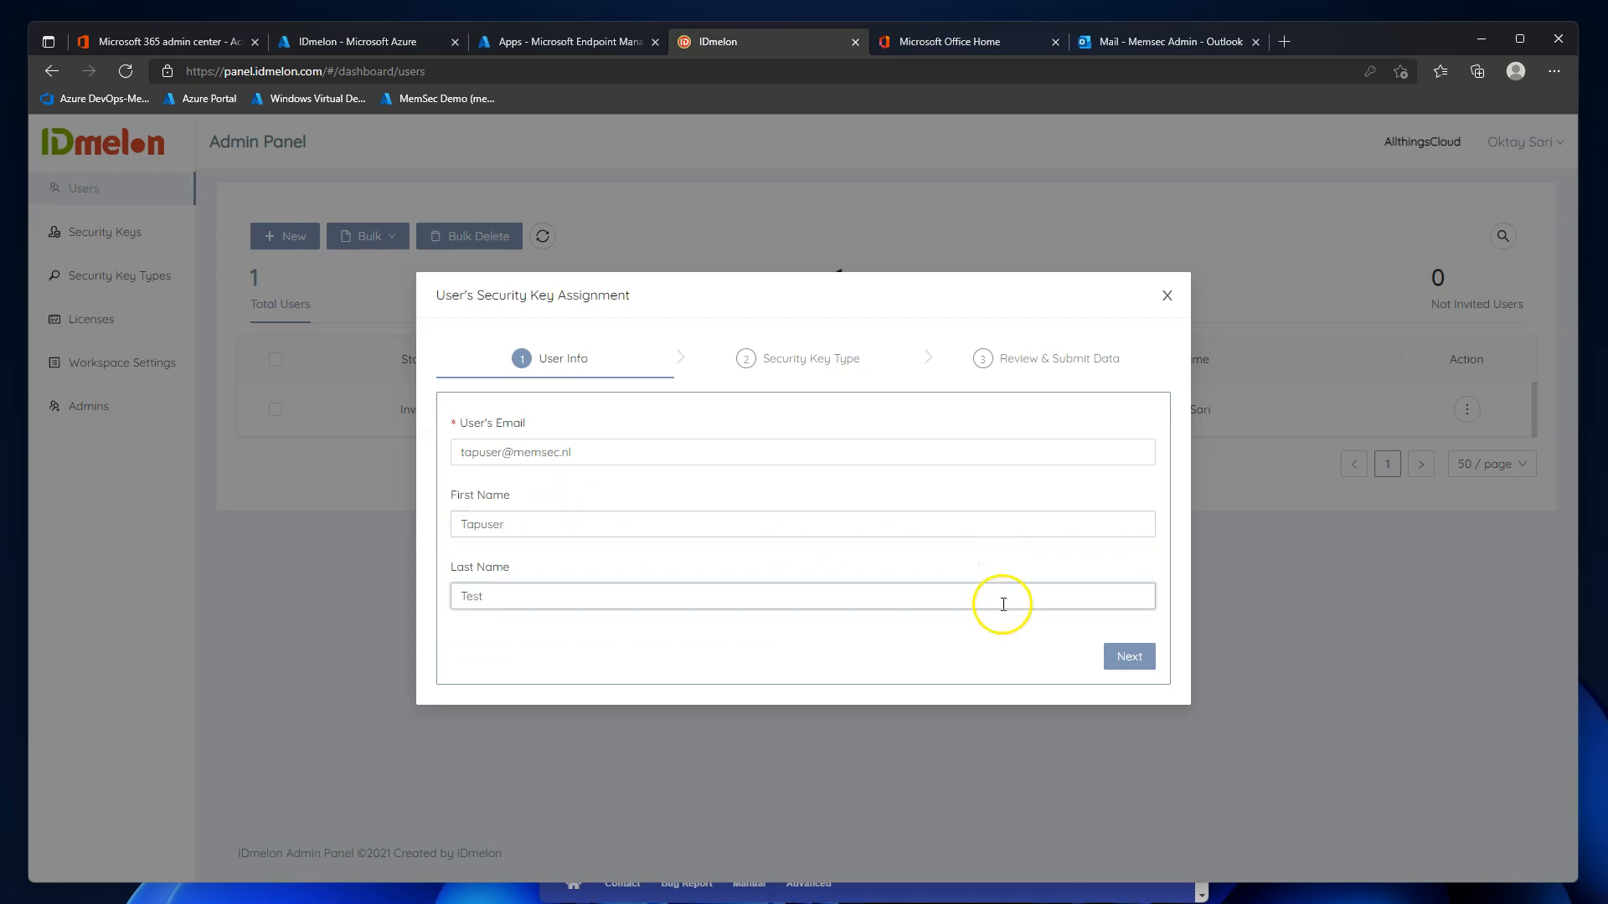
{"action": "left_click", "coordinate": [1138, 660]}
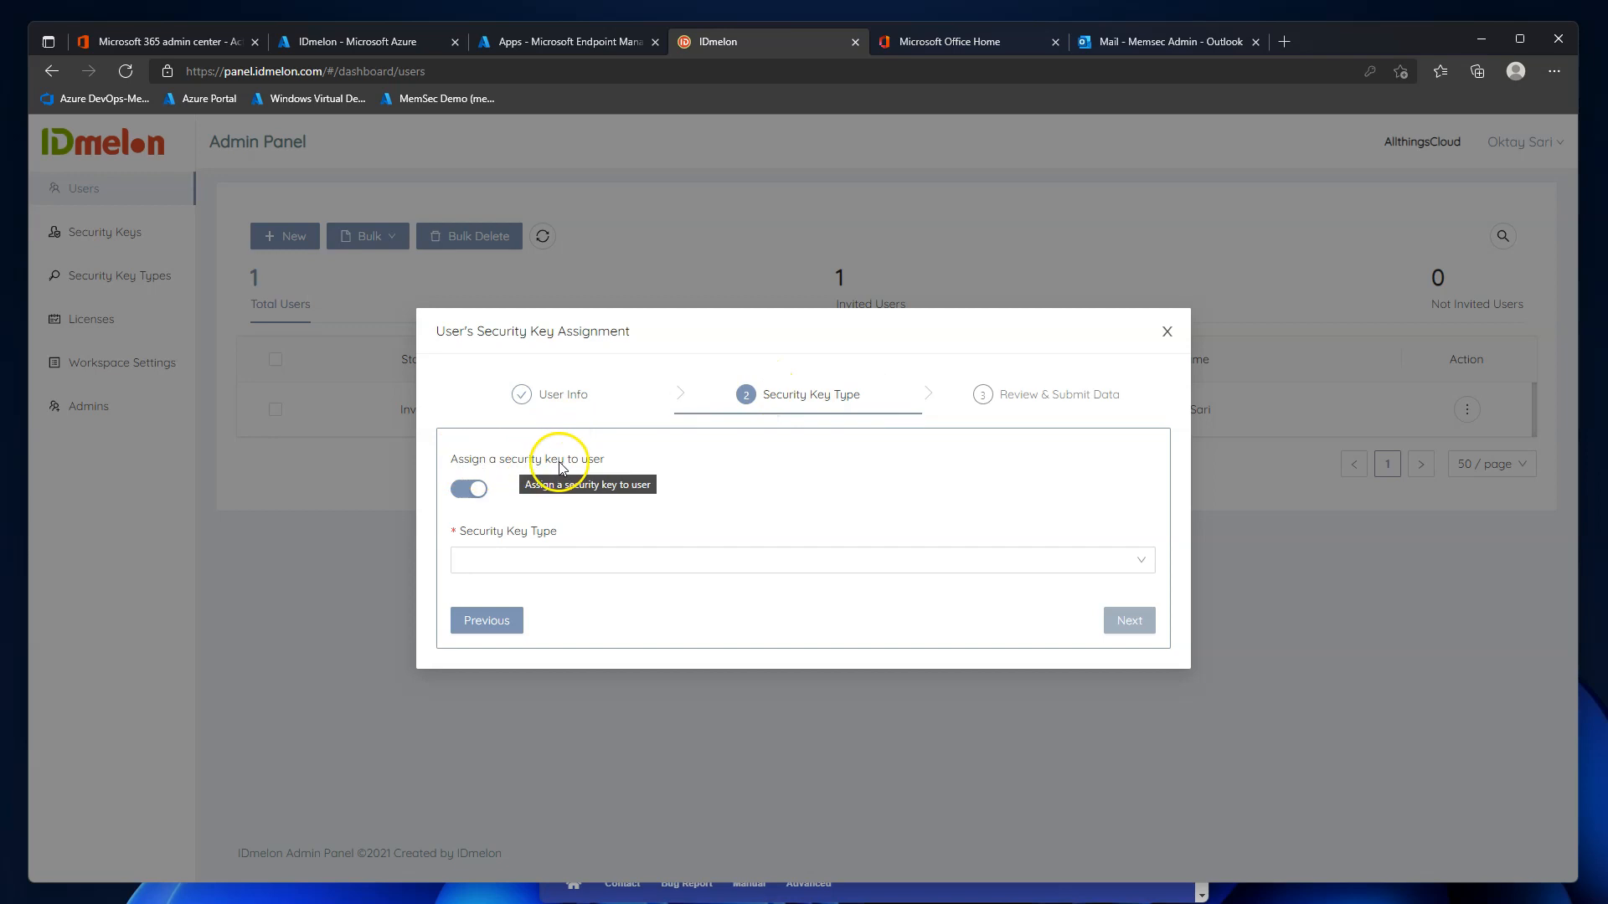
Choose the Standard security key type, add a short test note, and confirm the invitation.
{"action": "left_click", "coordinate": [545, 559]}
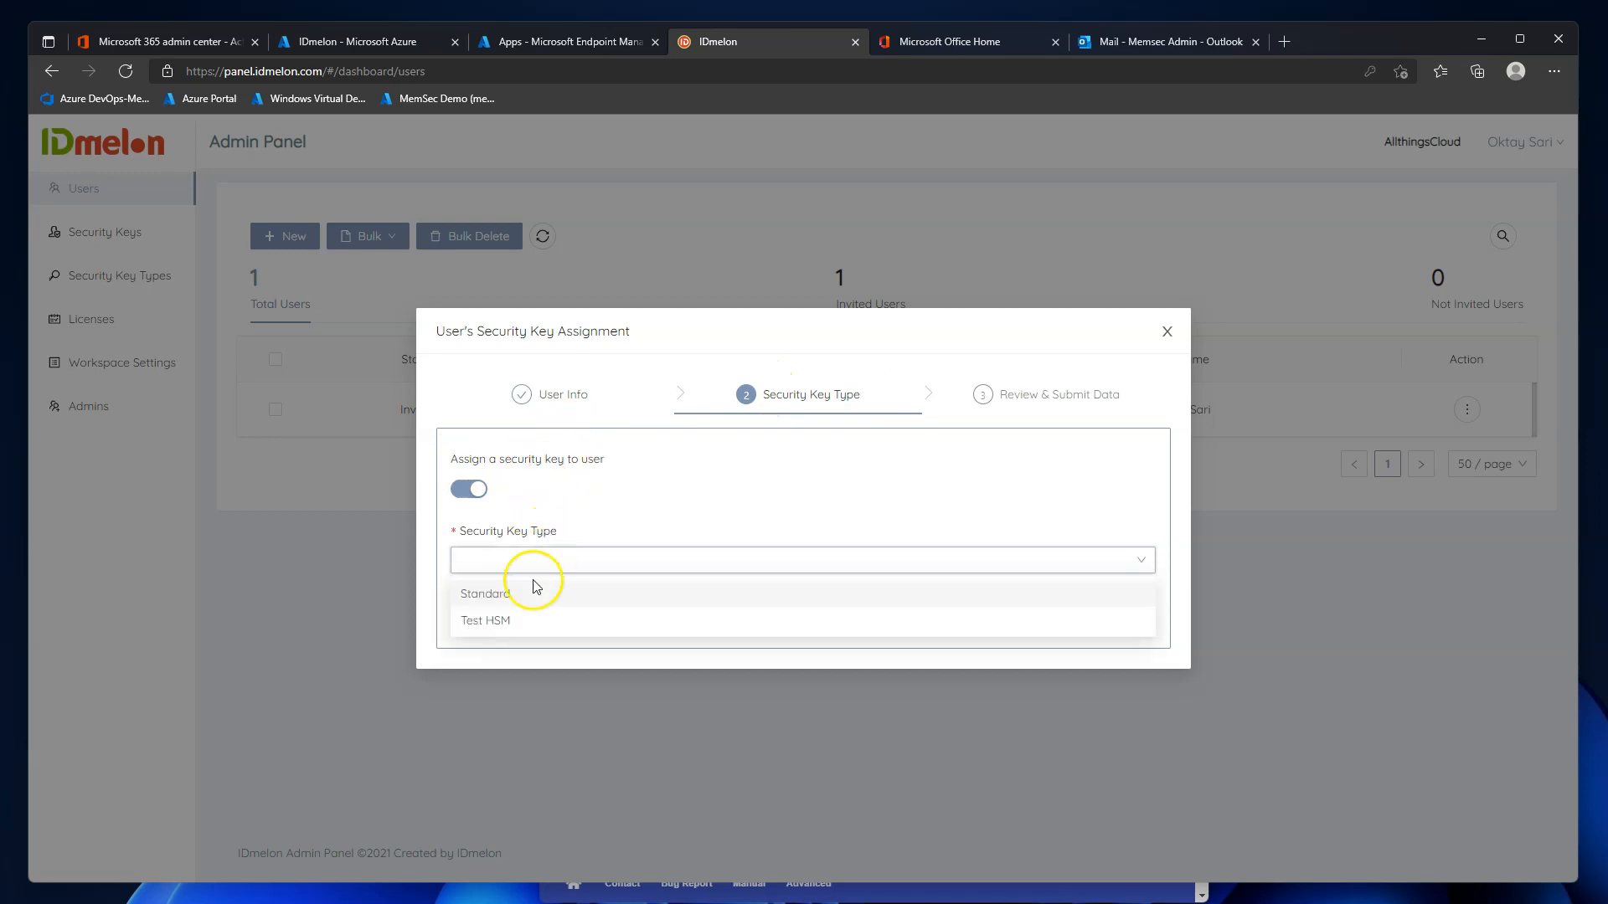
{"action": "left_click", "coordinate": [519, 602]}
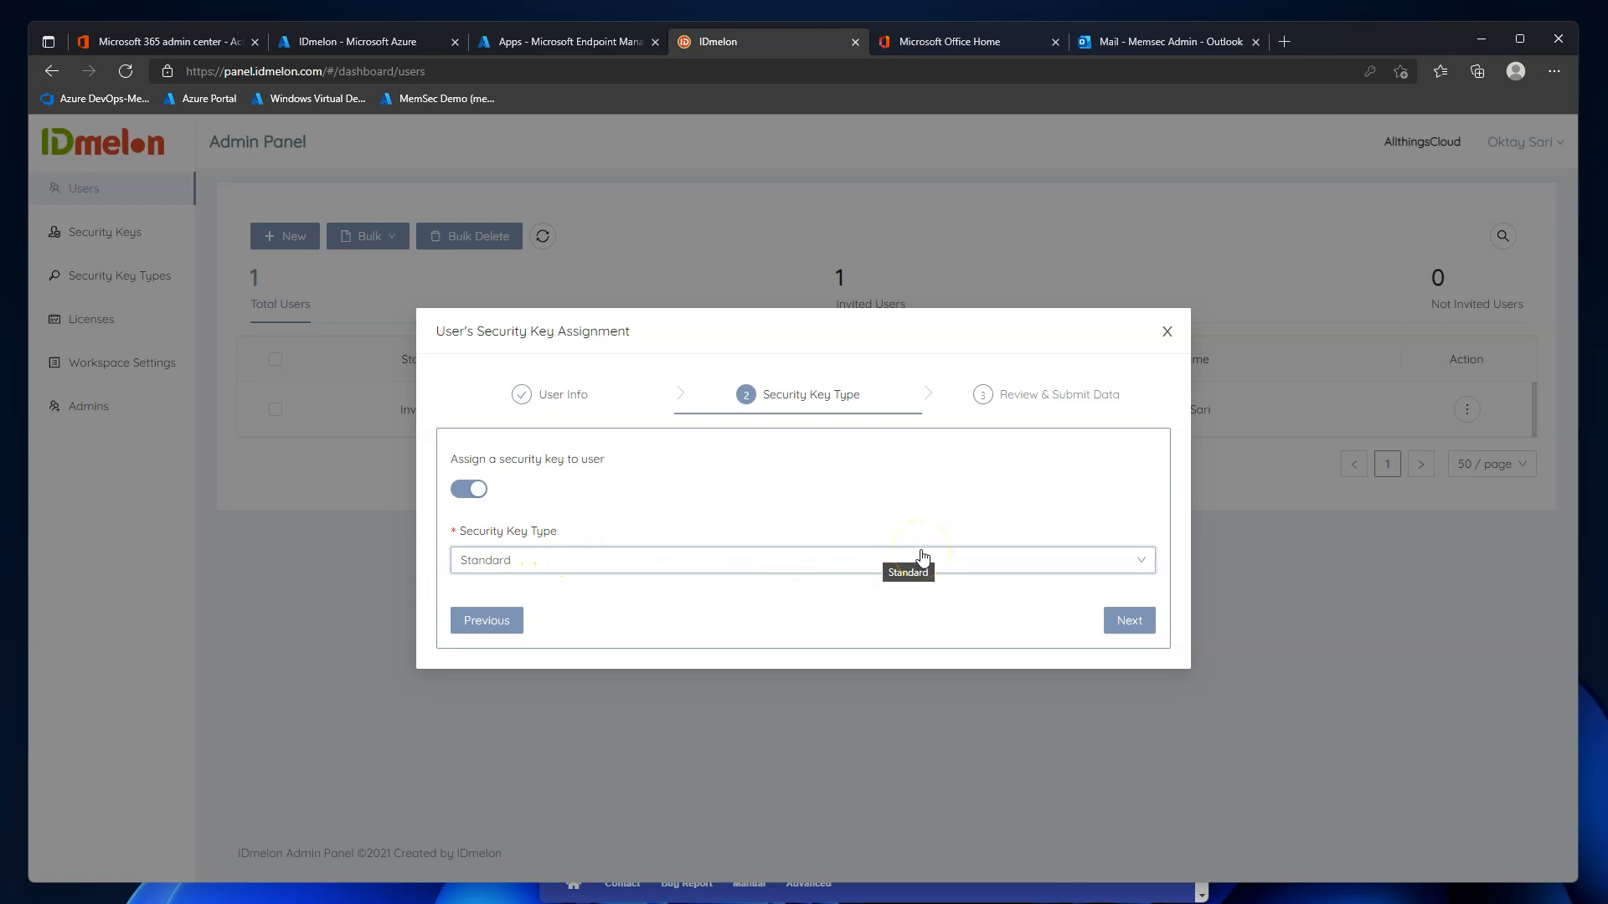
{"action": "left_click", "coordinate": [1126, 620]}
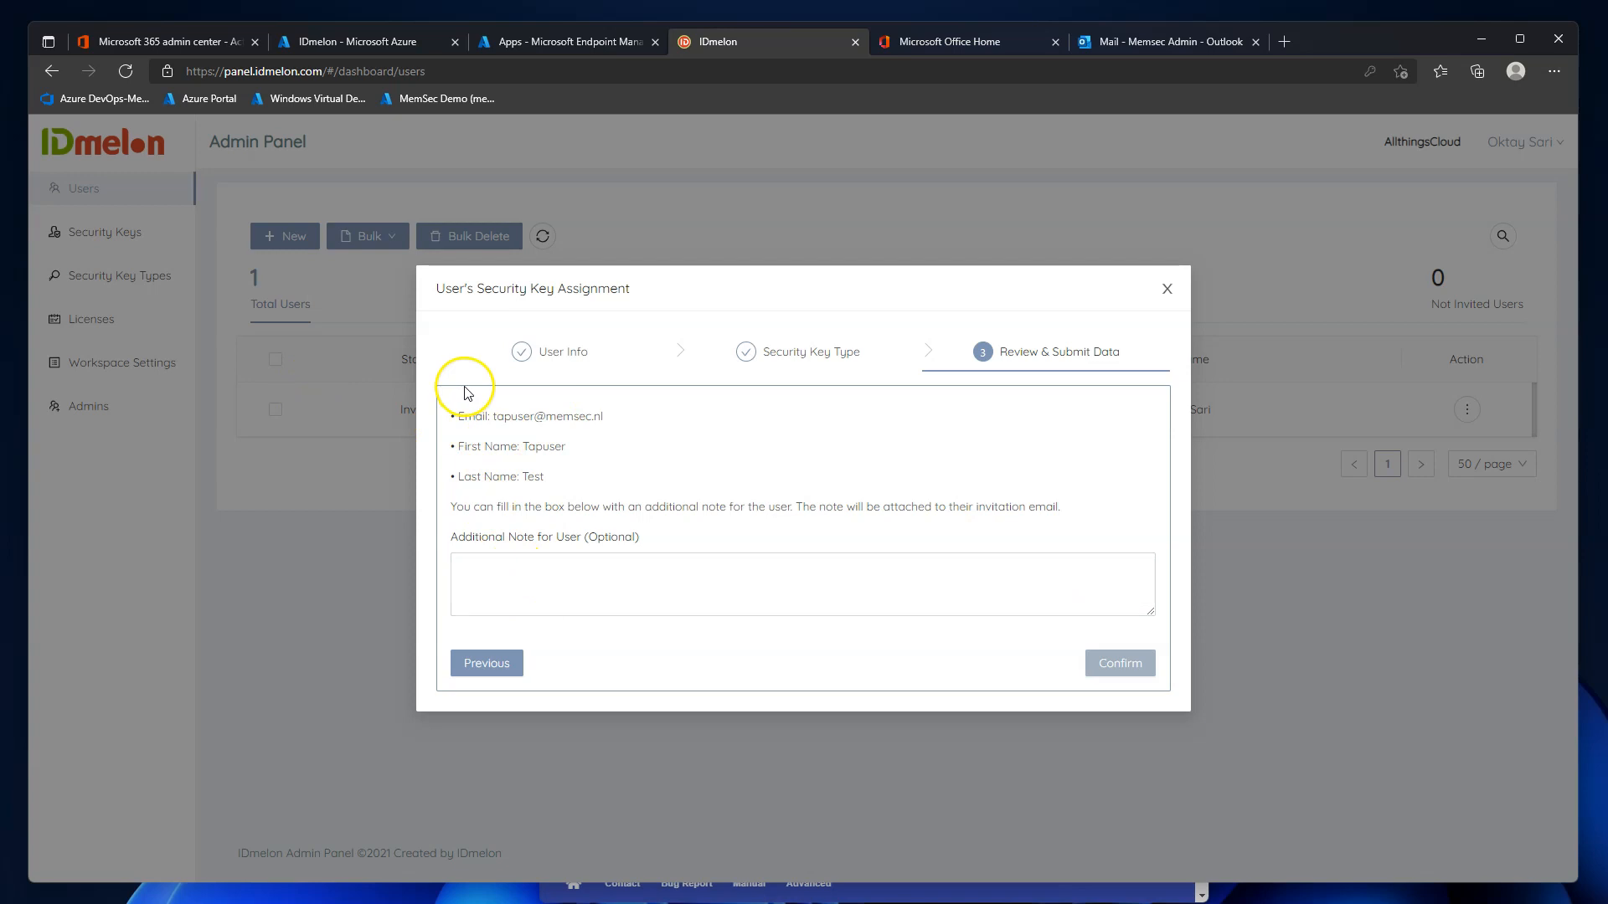
{"action": "left_click", "coordinate": [517, 573]}
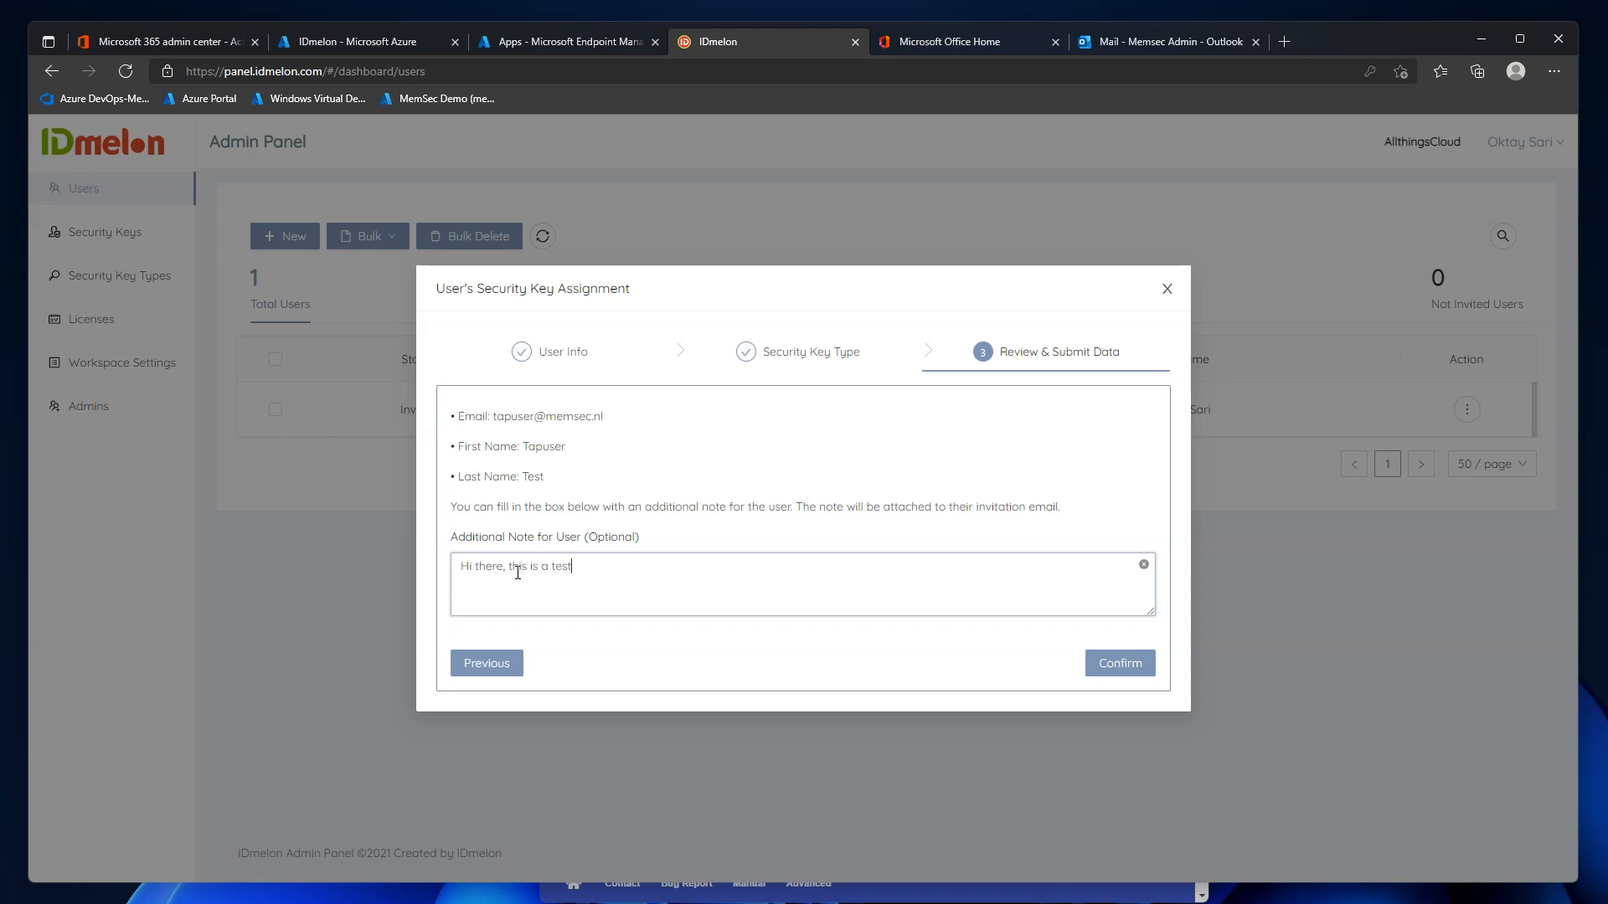
{"action": "left_click", "coordinate": [1119, 666]}
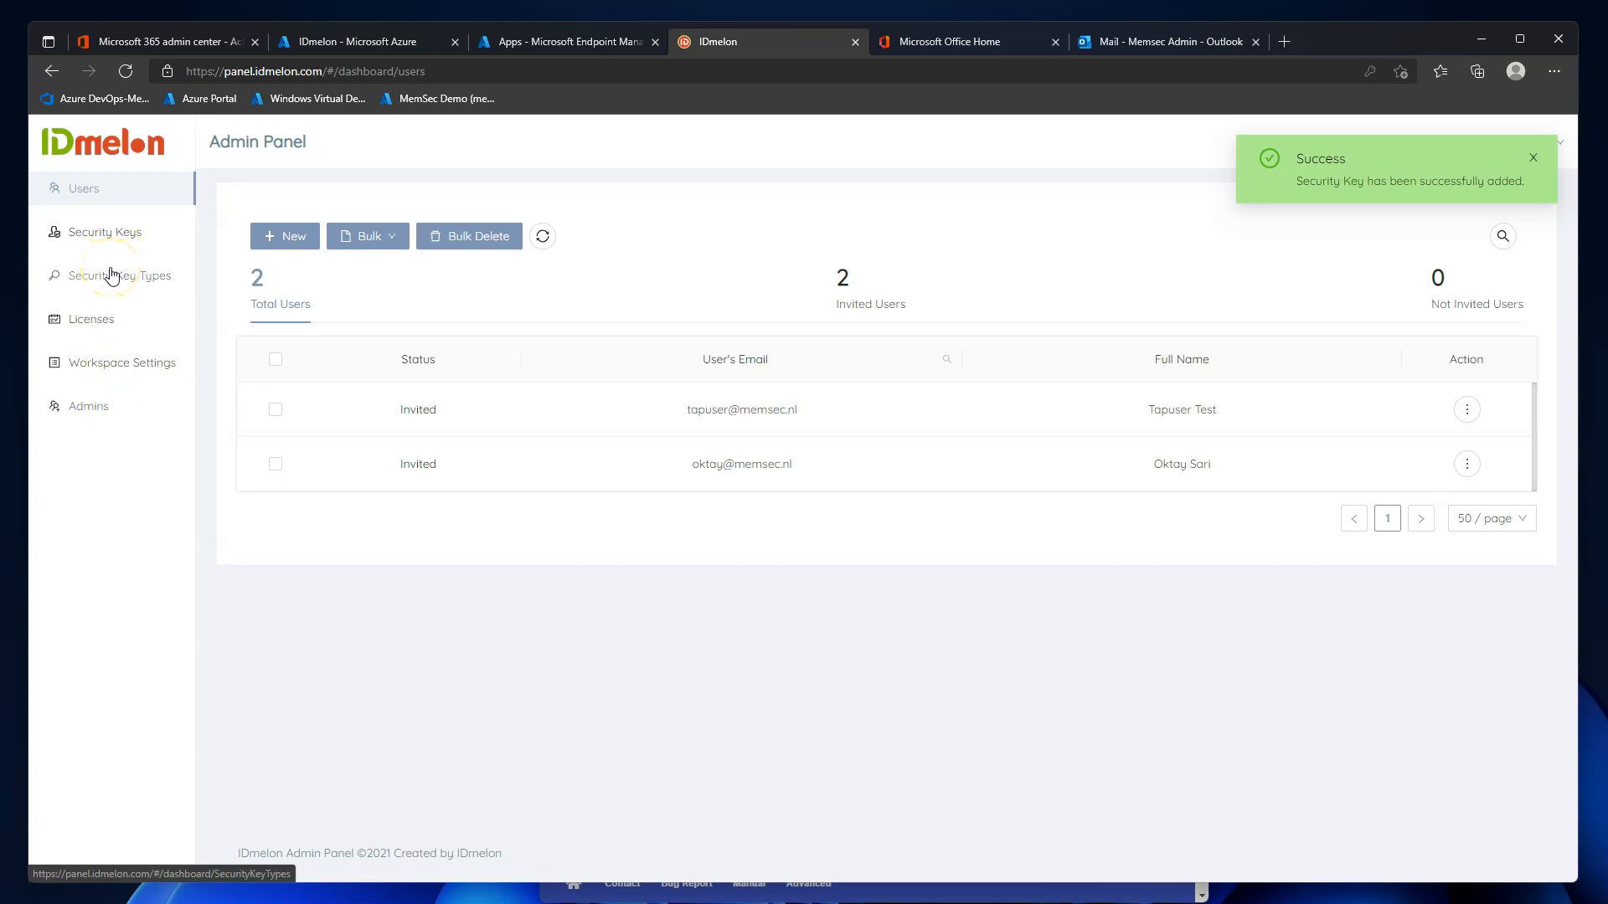
Open Security Keys and browse the Active, Pending, Suspended and Unlicensed filters before returning to All.
{"action": "left_click", "coordinate": [112, 233]}
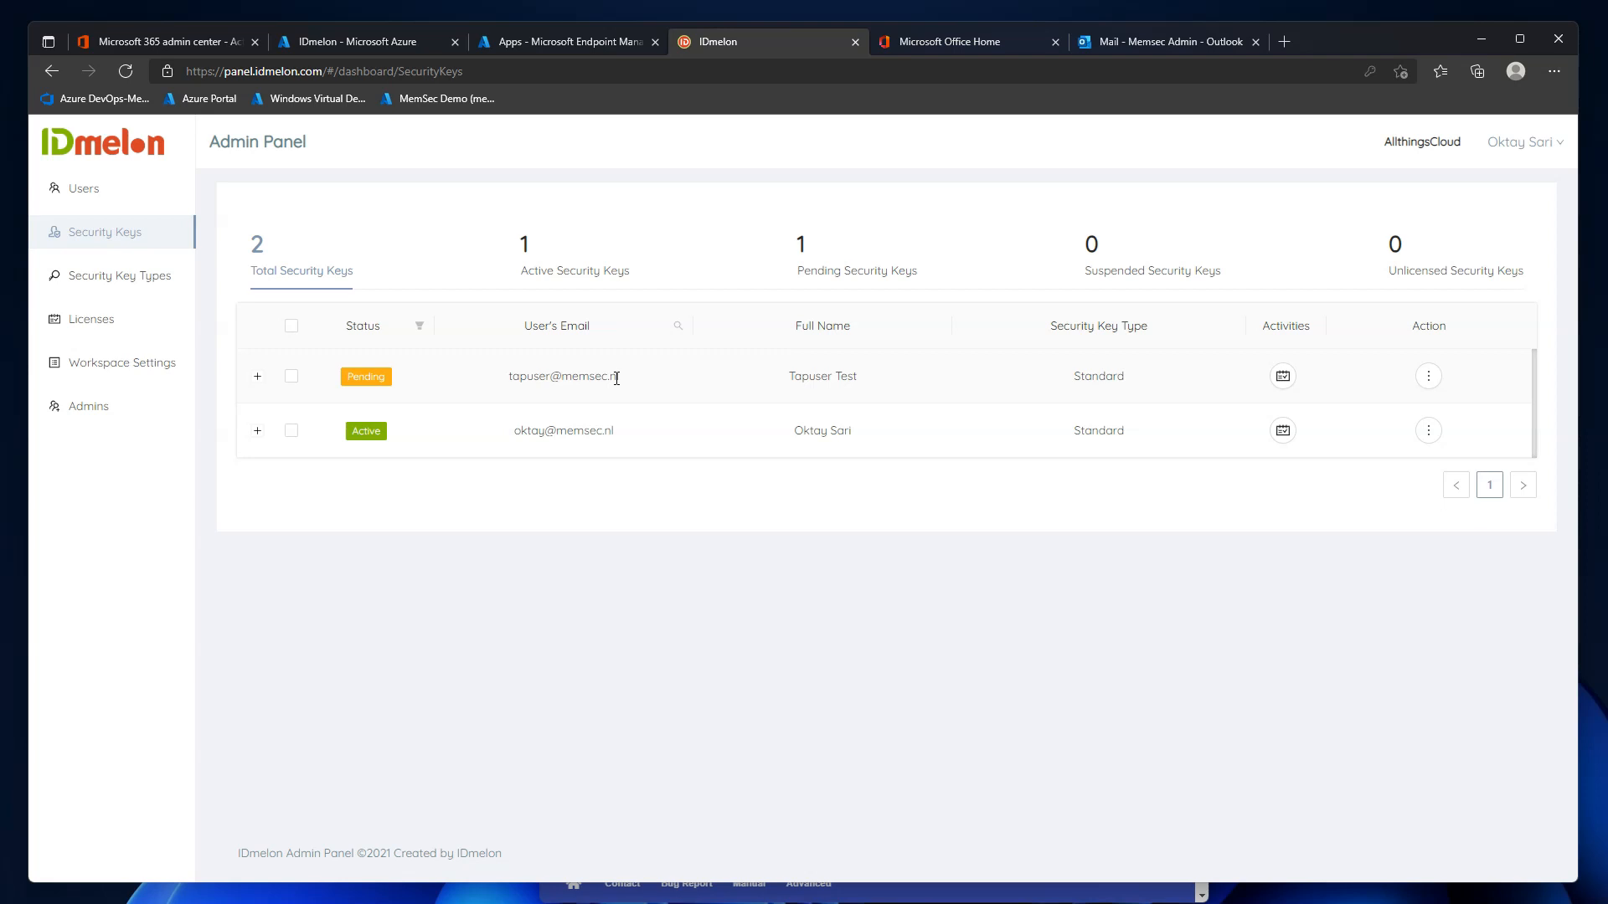
{"action": "left_click", "coordinate": [566, 268]}
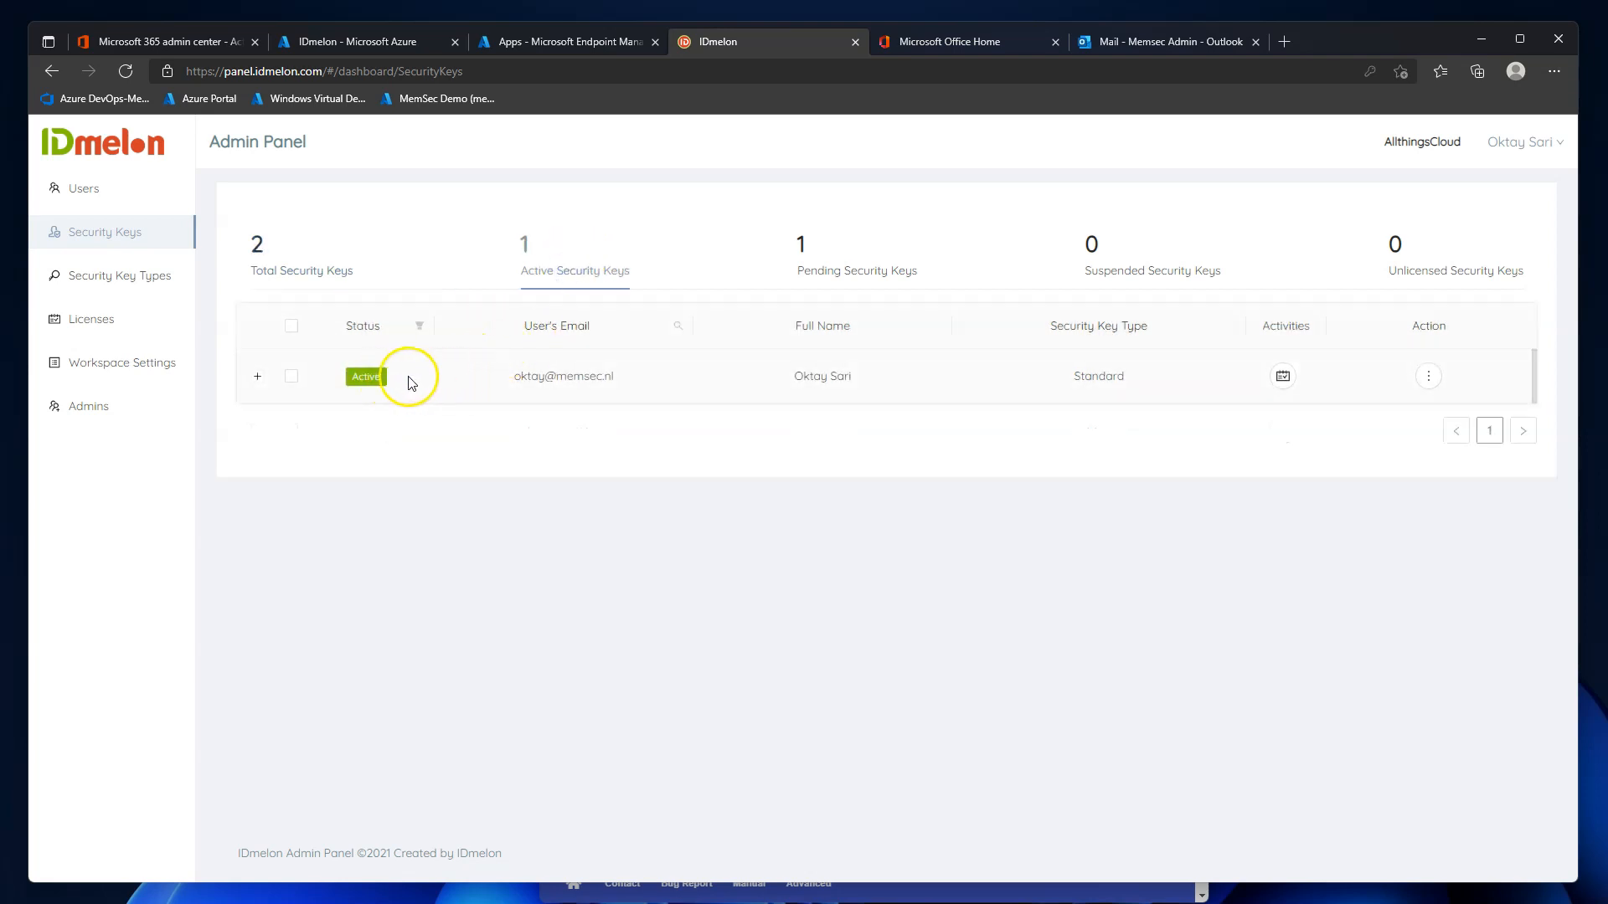
{"action": "left_click", "coordinate": [839, 266]}
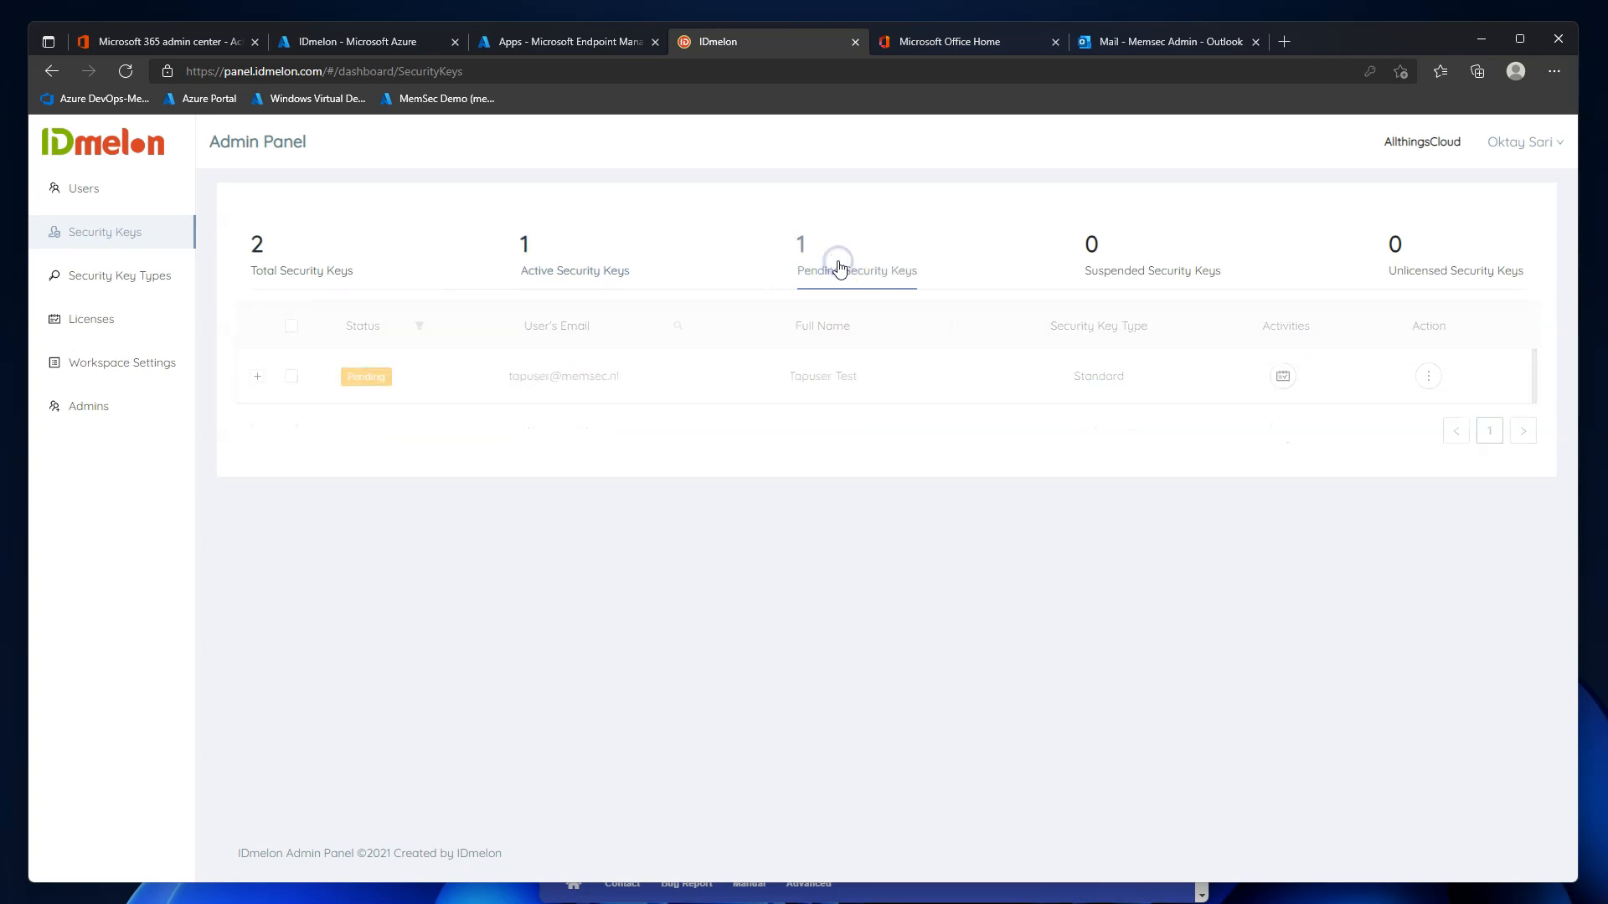
{"action": "left_click", "coordinate": [1169, 273]}
{"action": "left_click", "coordinate": [1463, 265]}
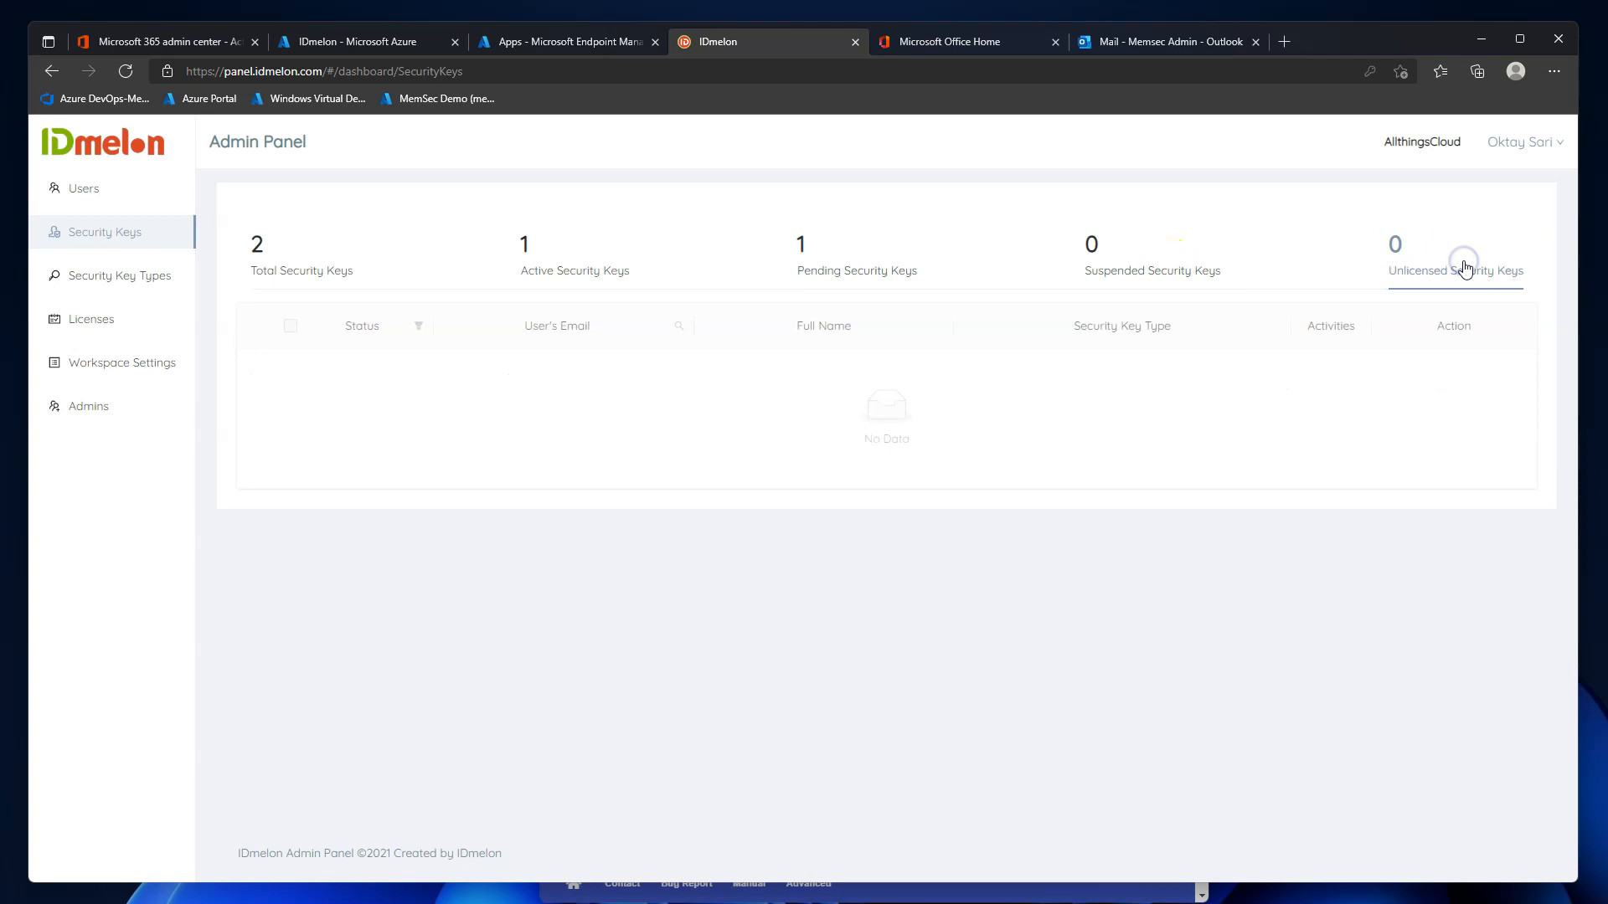
{"action": "left_click", "coordinate": [312, 272]}
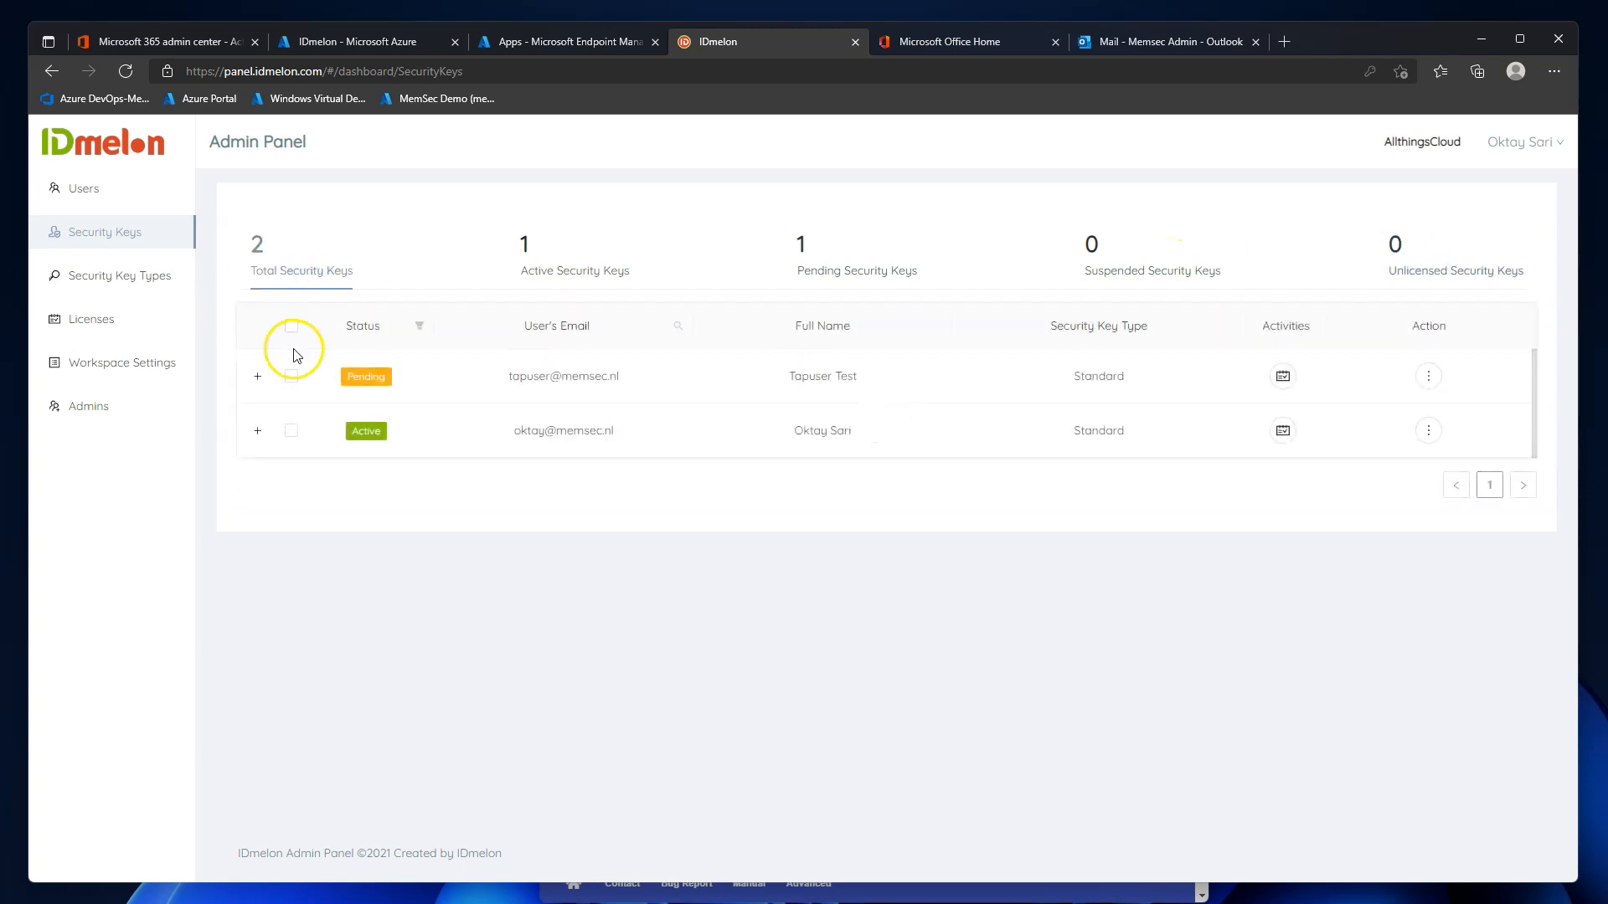
Select the active key's row, view its Action menu, then dismiss it and deselect the row.
{"action": "left_click", "coordinate": [291, 431]}
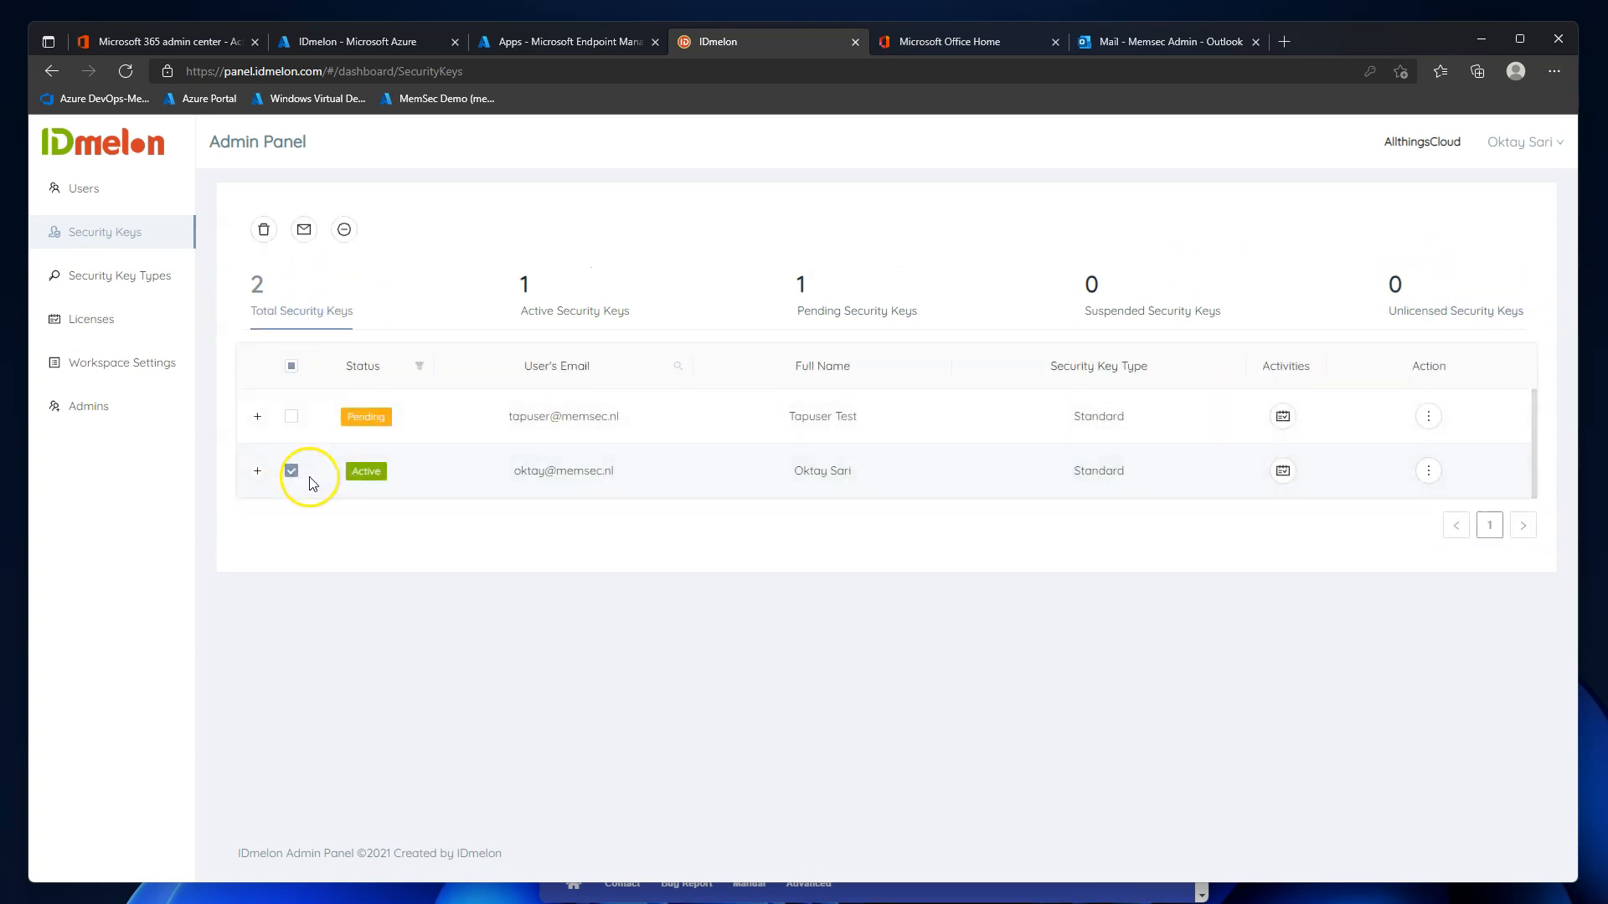
{"action": "left_click", "coordinate": [1427, 471]}
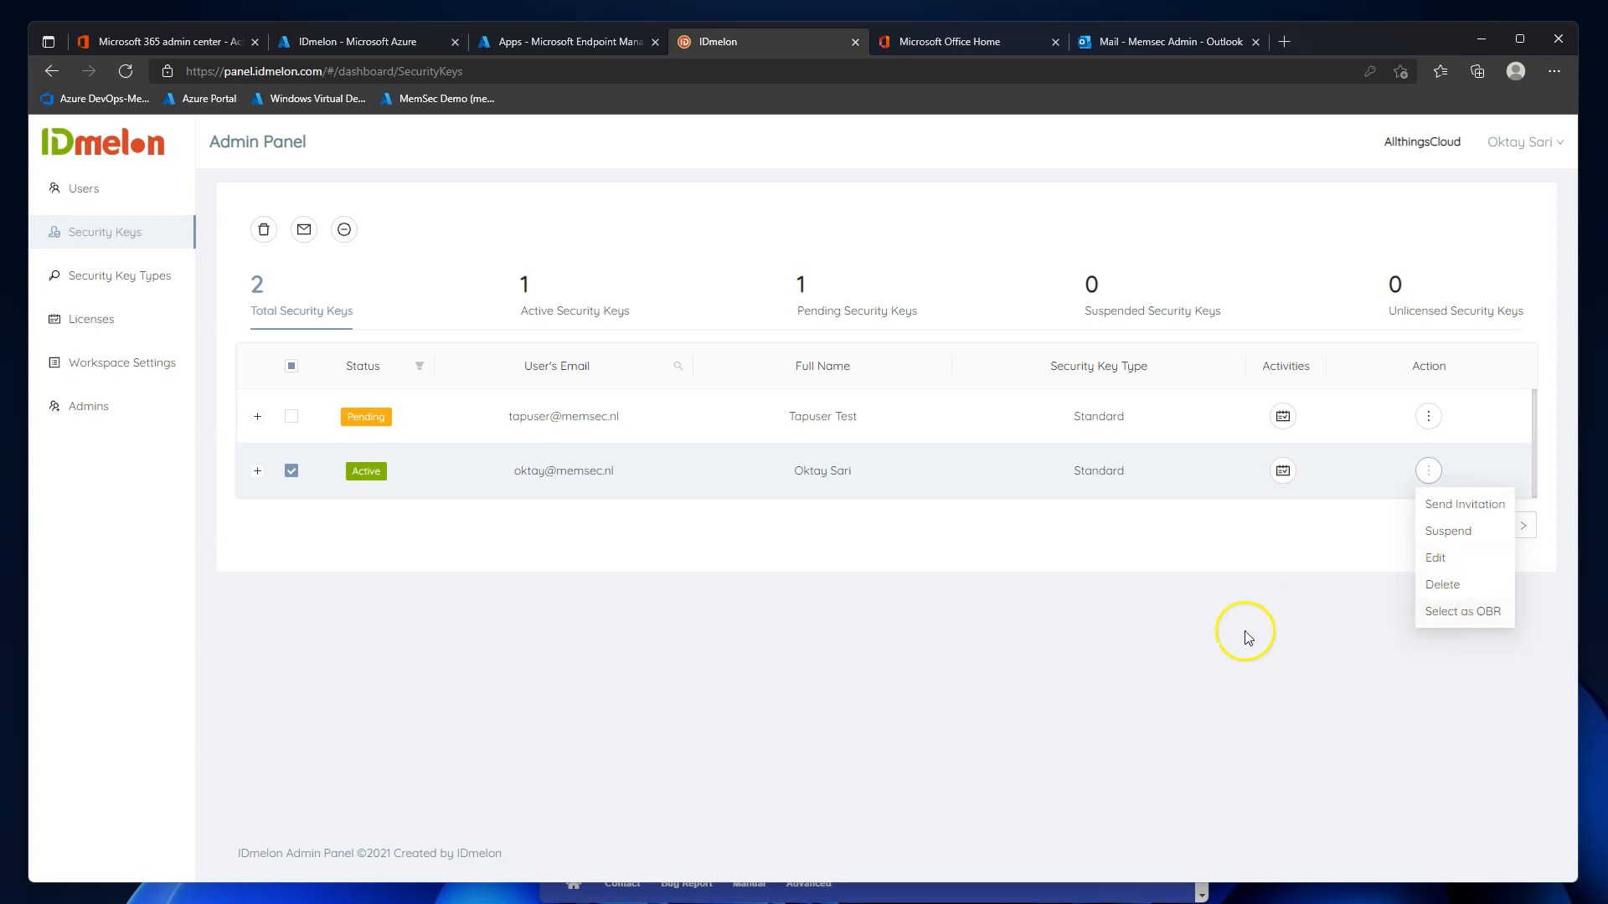
{"action": "left_click", "coordinate": [505, 638]}
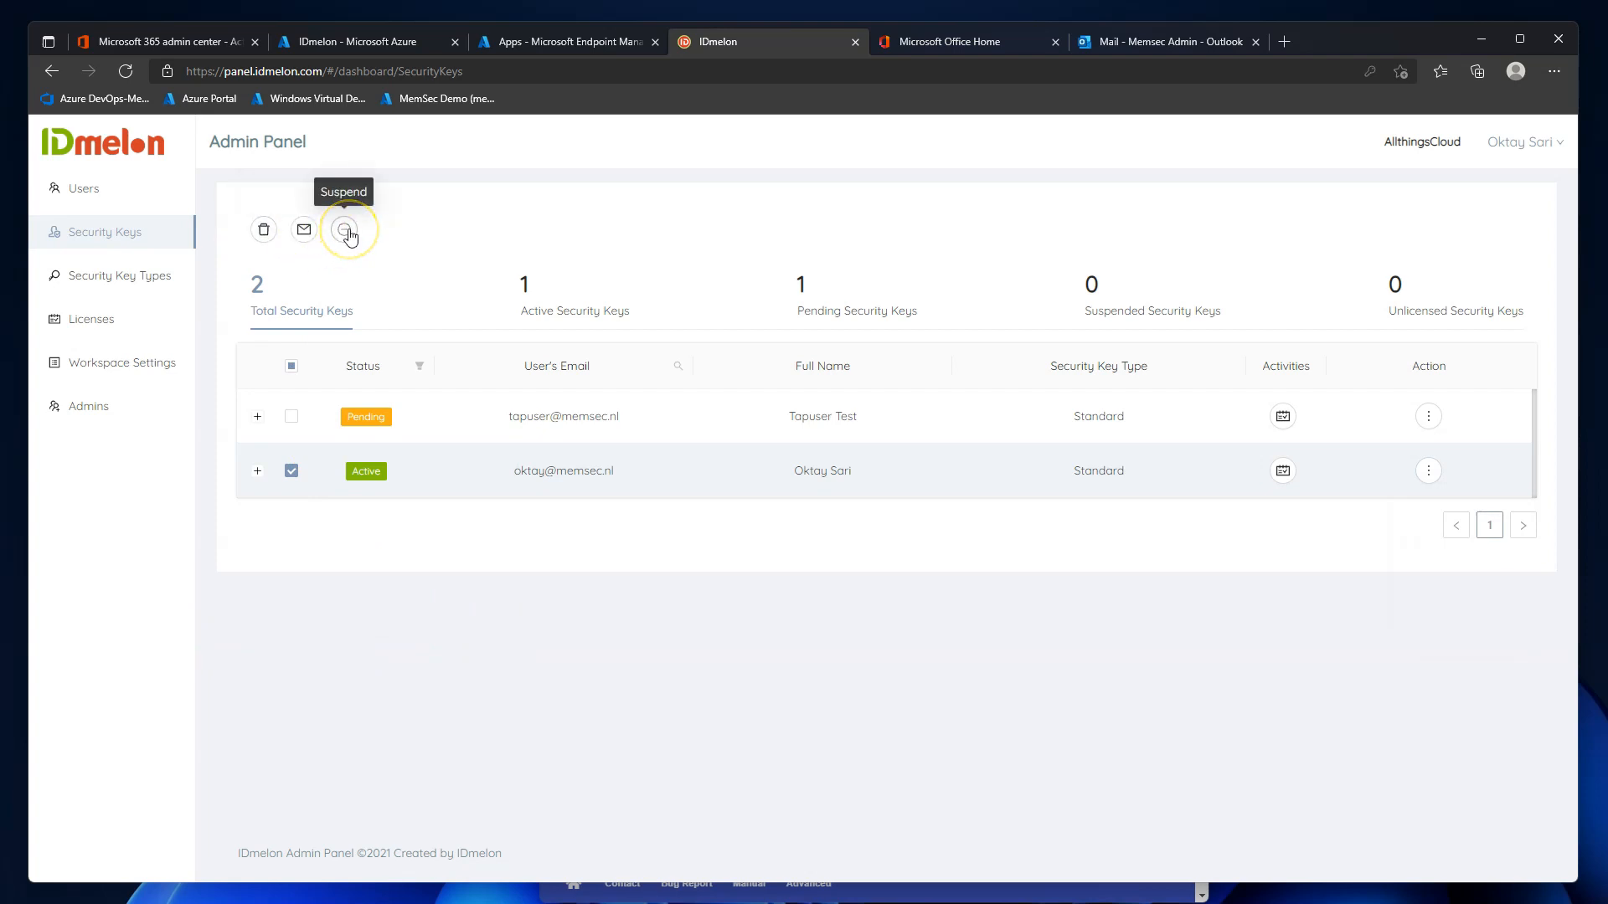
{"action": "left_click", "coordinate": [292, 471]}
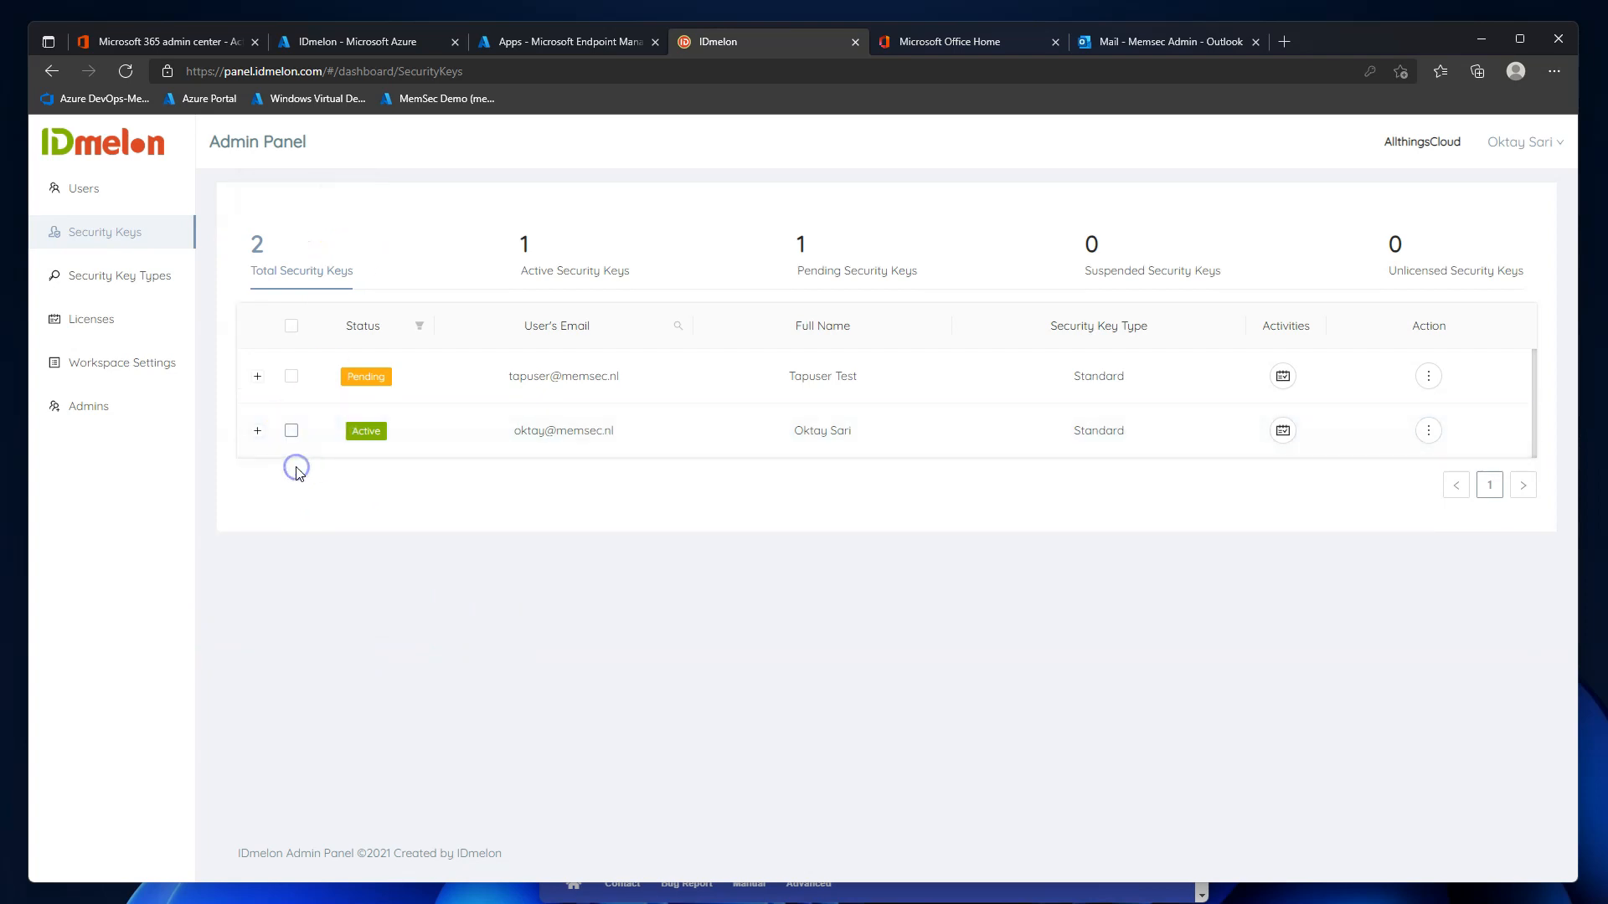
{"action": "left_click", "coordinate": [99, 278]}
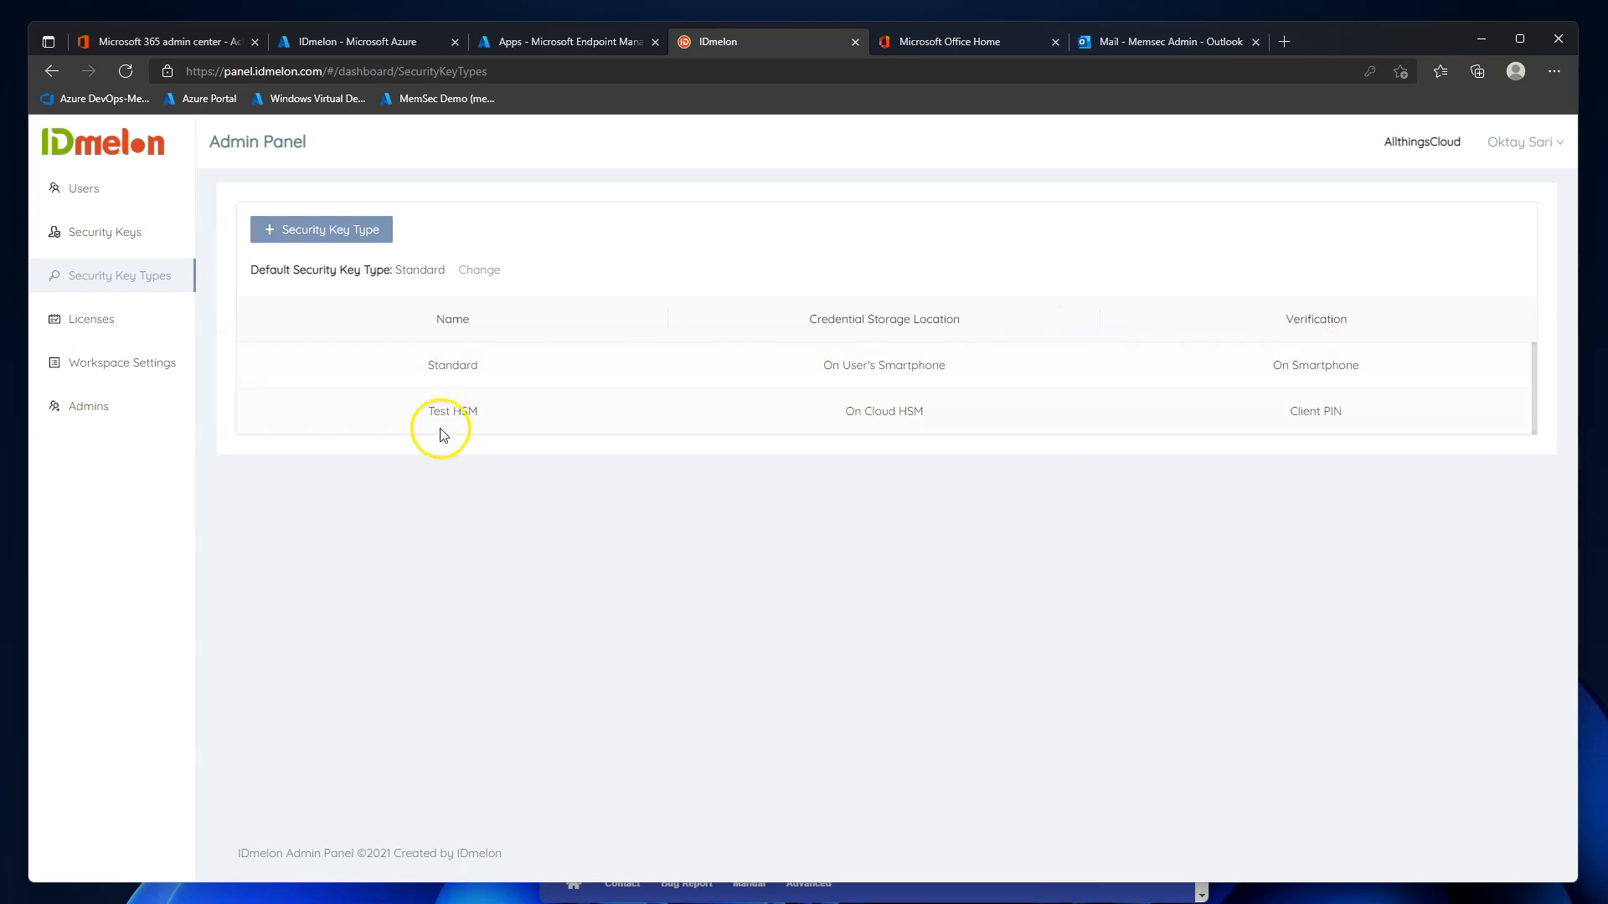
{"action": "left_click_drag", "start_coordinate": [424, 414], "coordinate": [488, 413]}
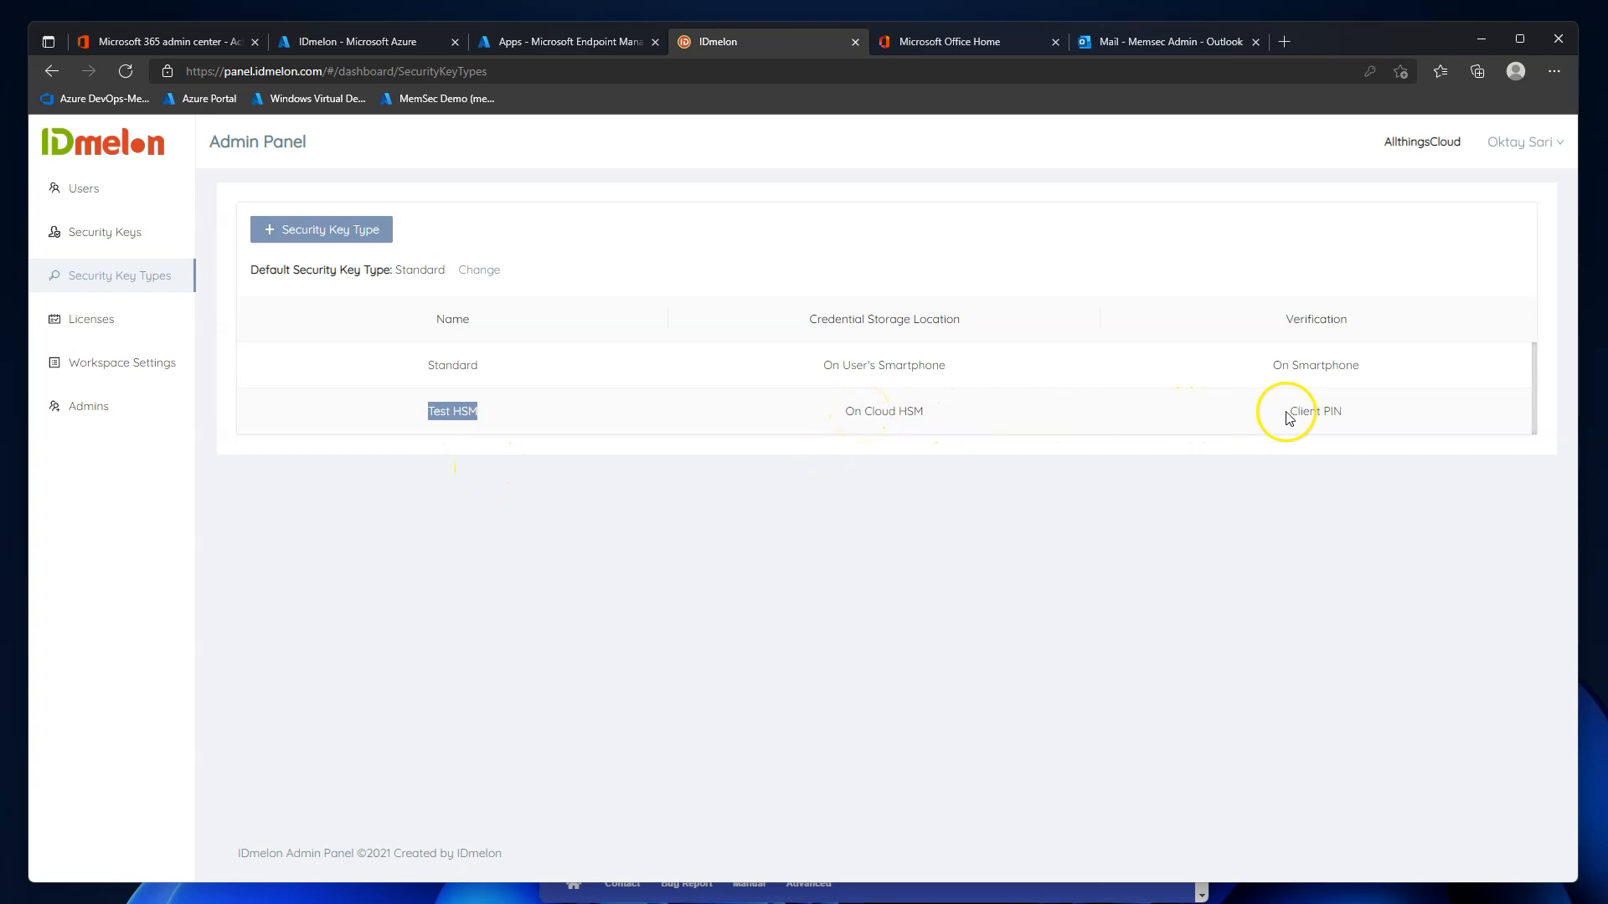
{"action": "left_click", "coordinate": [334, 234]}
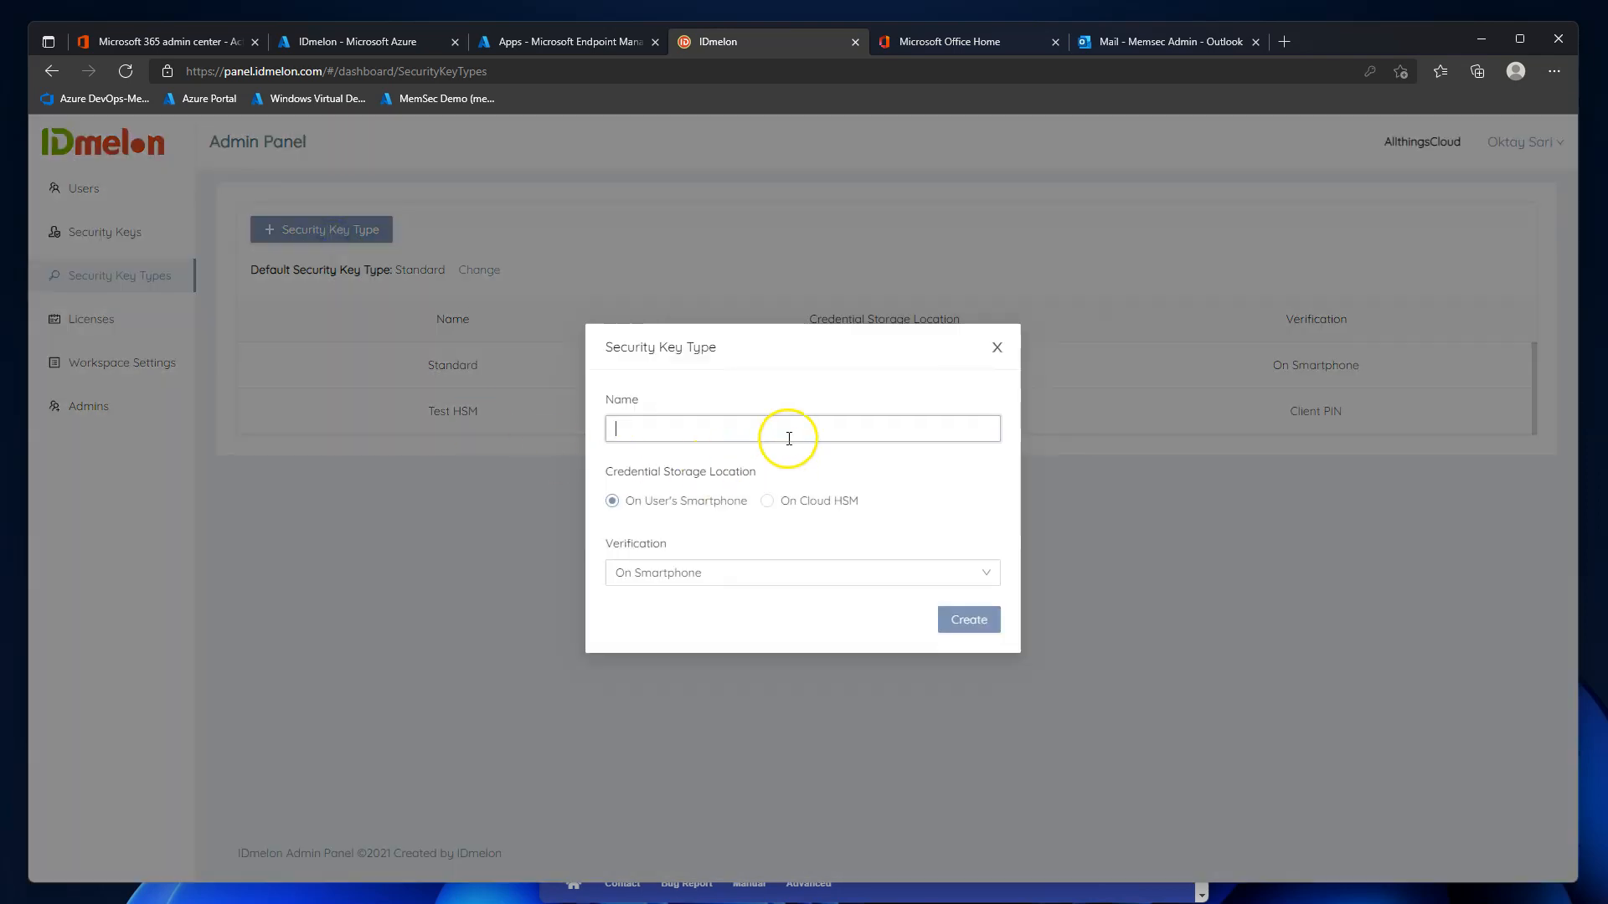
{"action": "type", "text": "test"}
{"action": "left_click", "coordinate": [716, 650]}
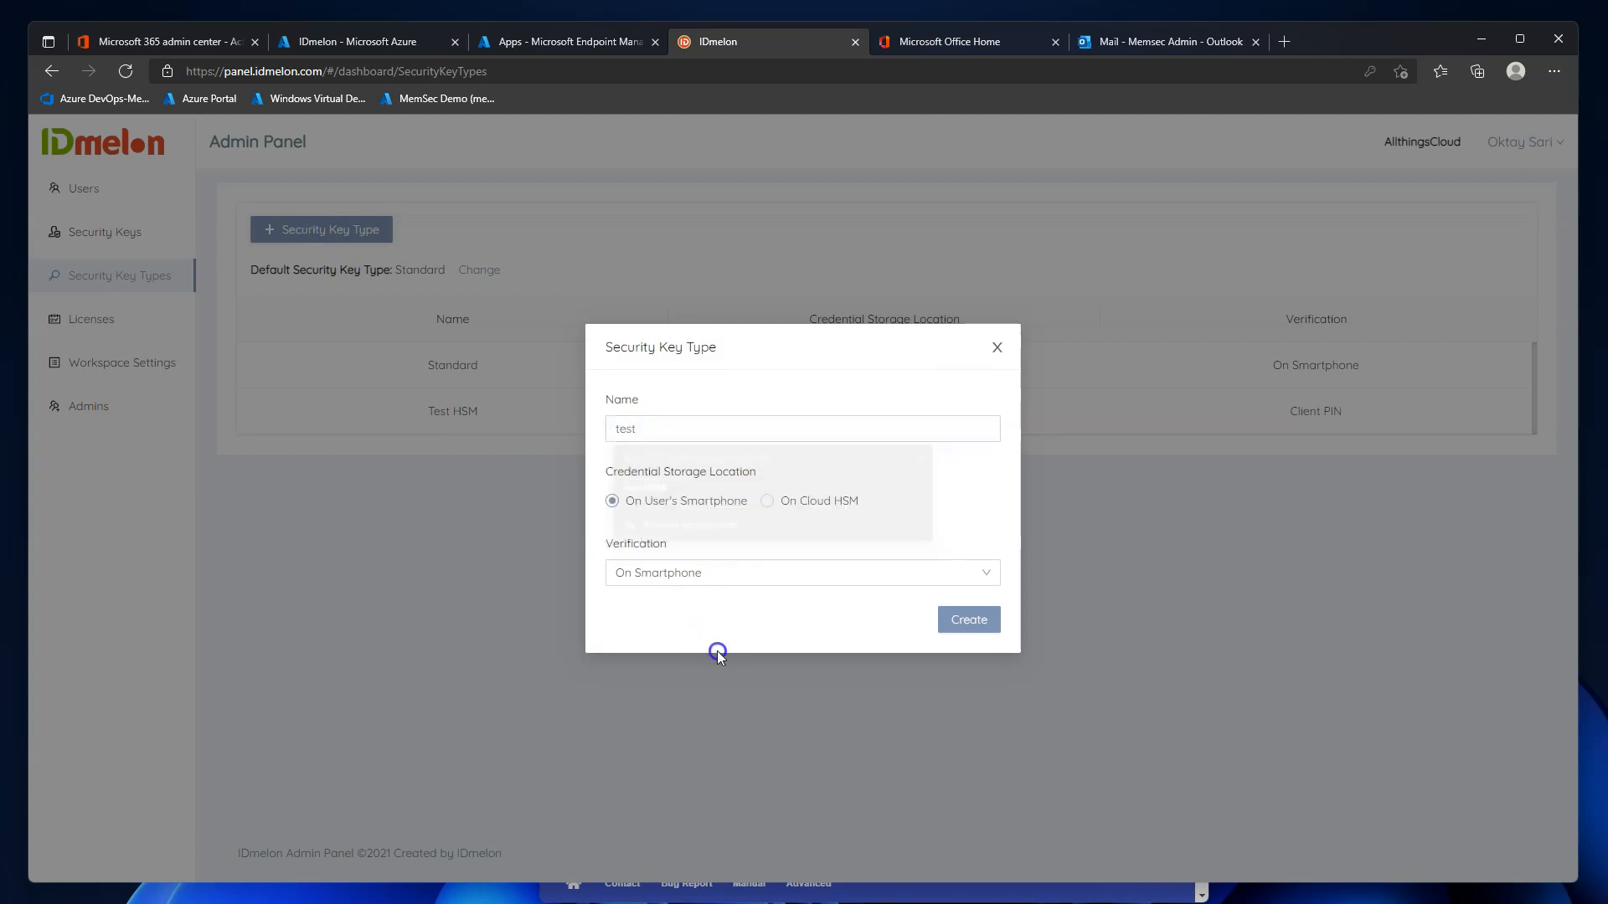
{"action": "left_click", "coordinate": [766, 501]}
{"action": "left_click", "coordinate": [759, 575]}
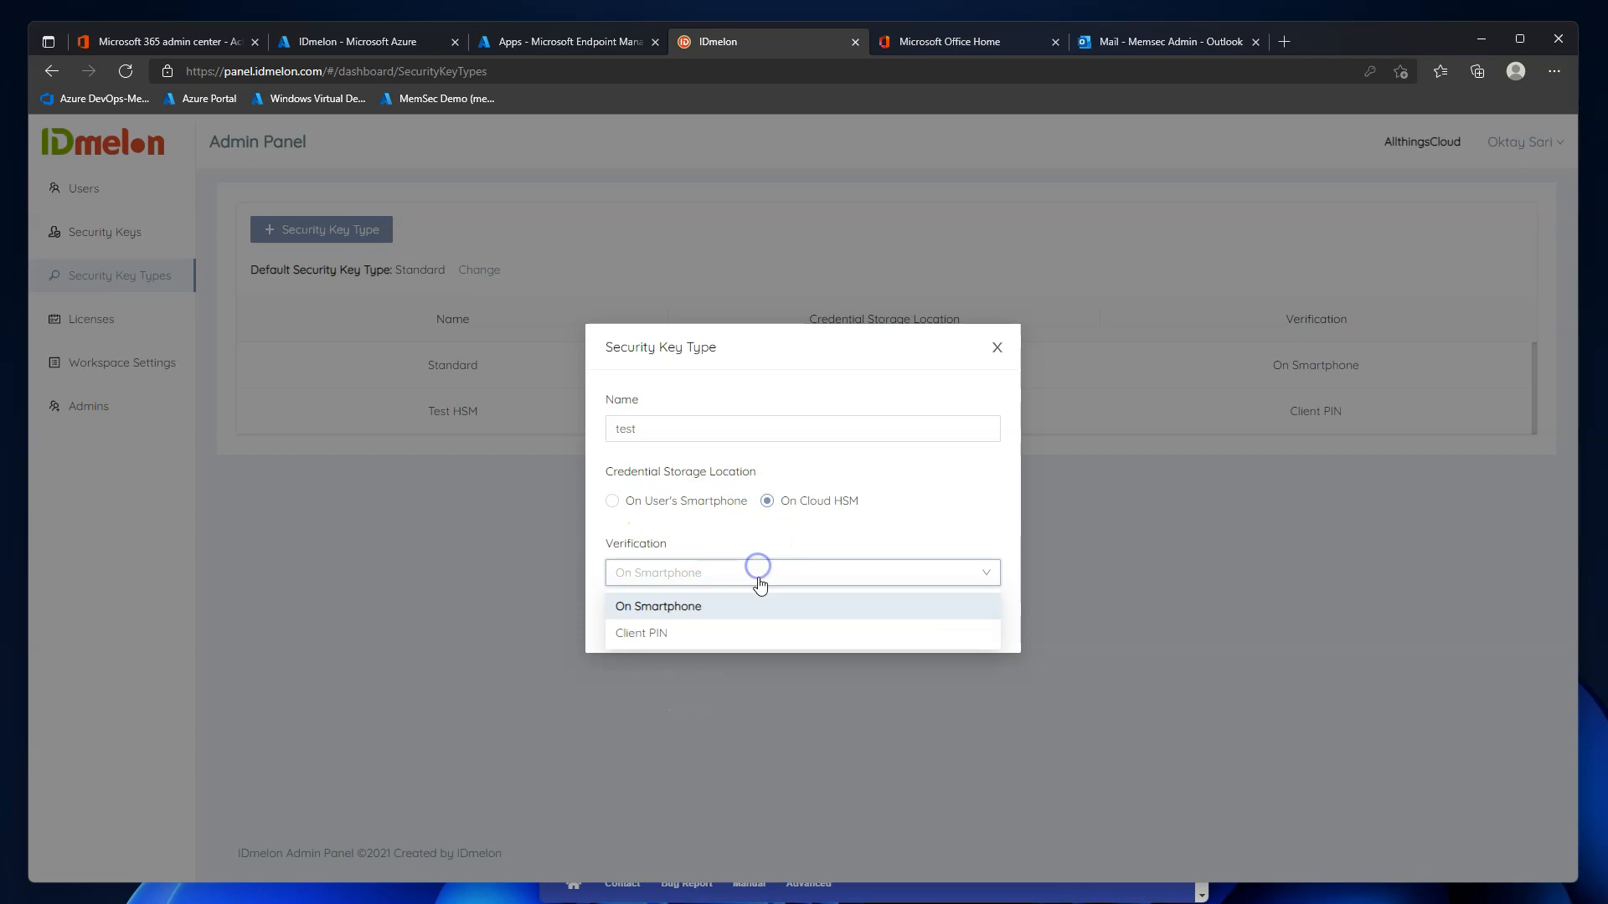
{"action": "left_click", "coordinate": [656, 503]}
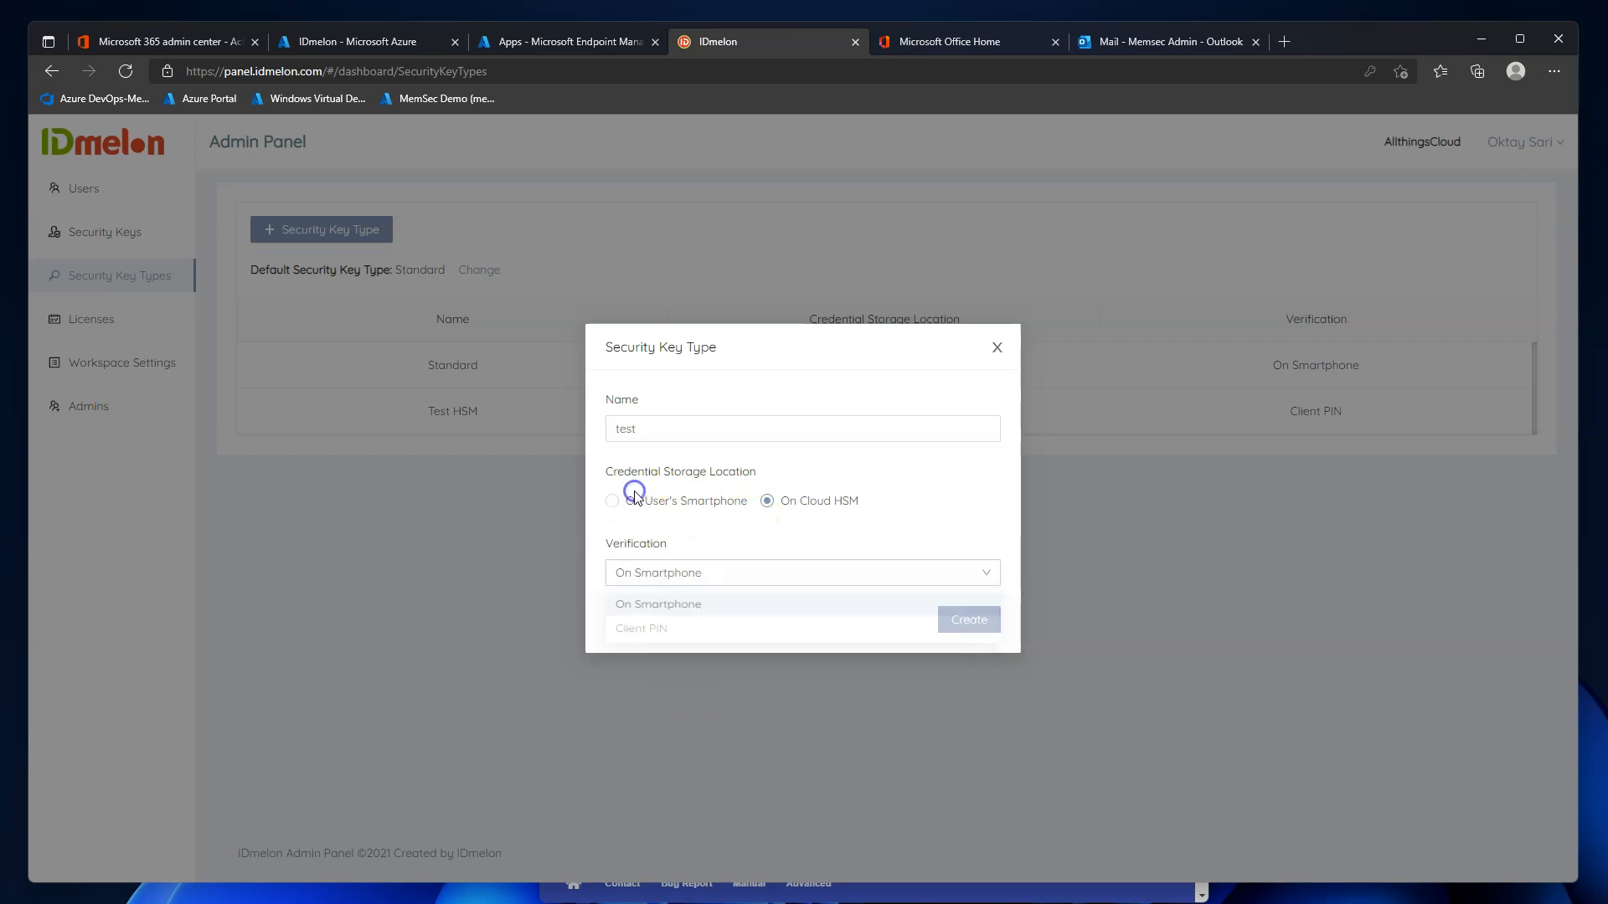
{"action": "left_click", "coordinate": [641, 505]}
{"action": "left_click", "coordinate": [674, 576]}
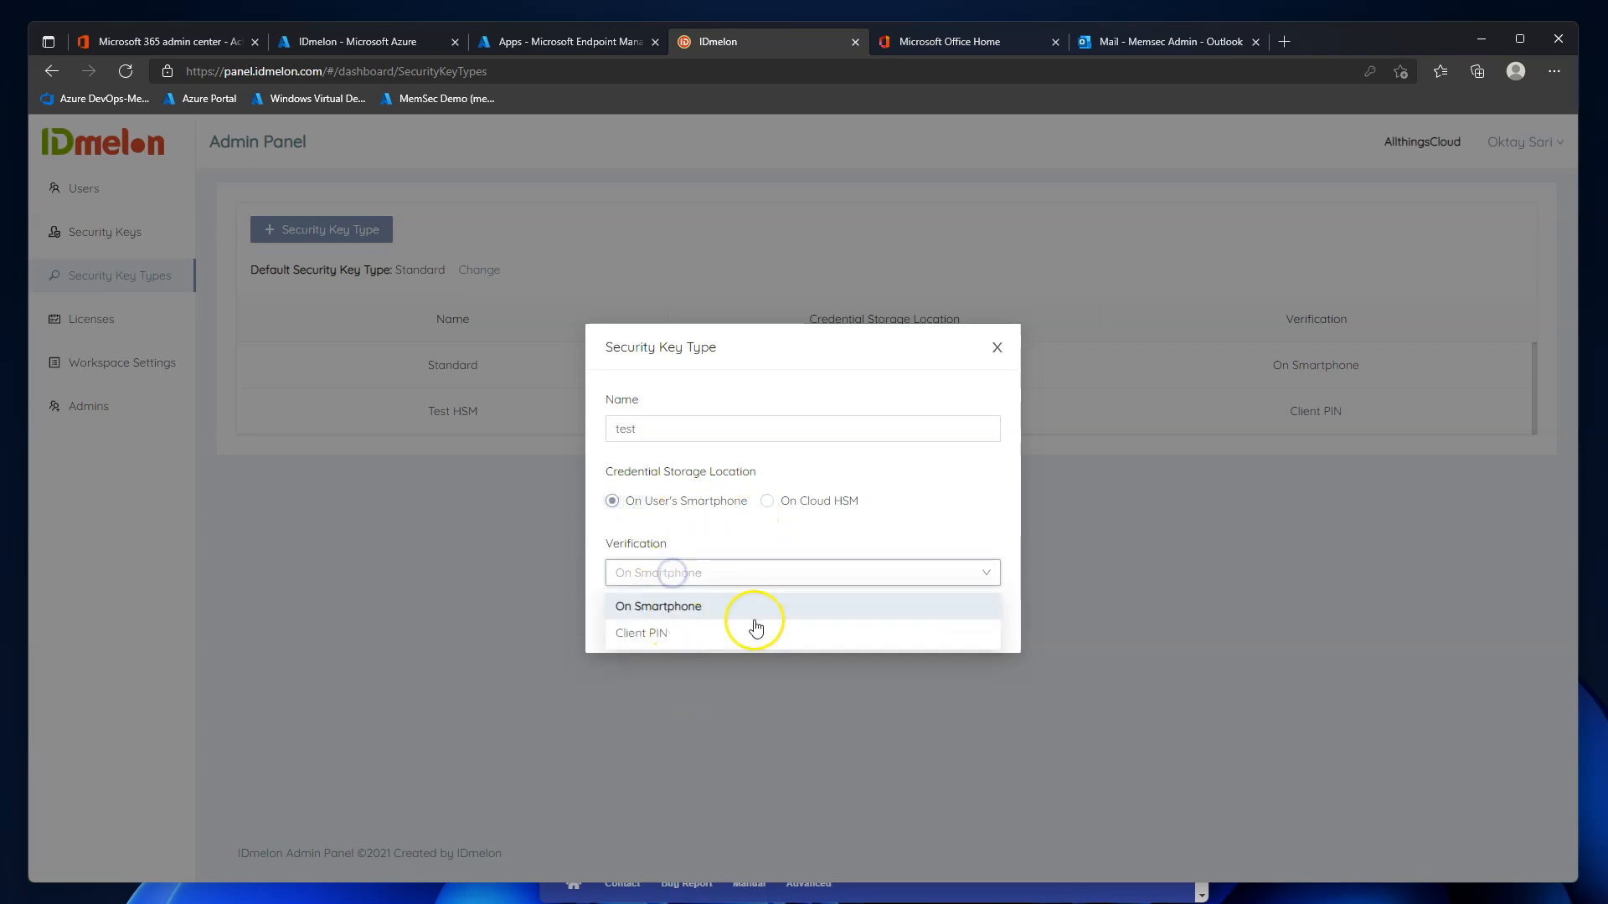
{"action": "left_click", "coordinate": [916, 477]}
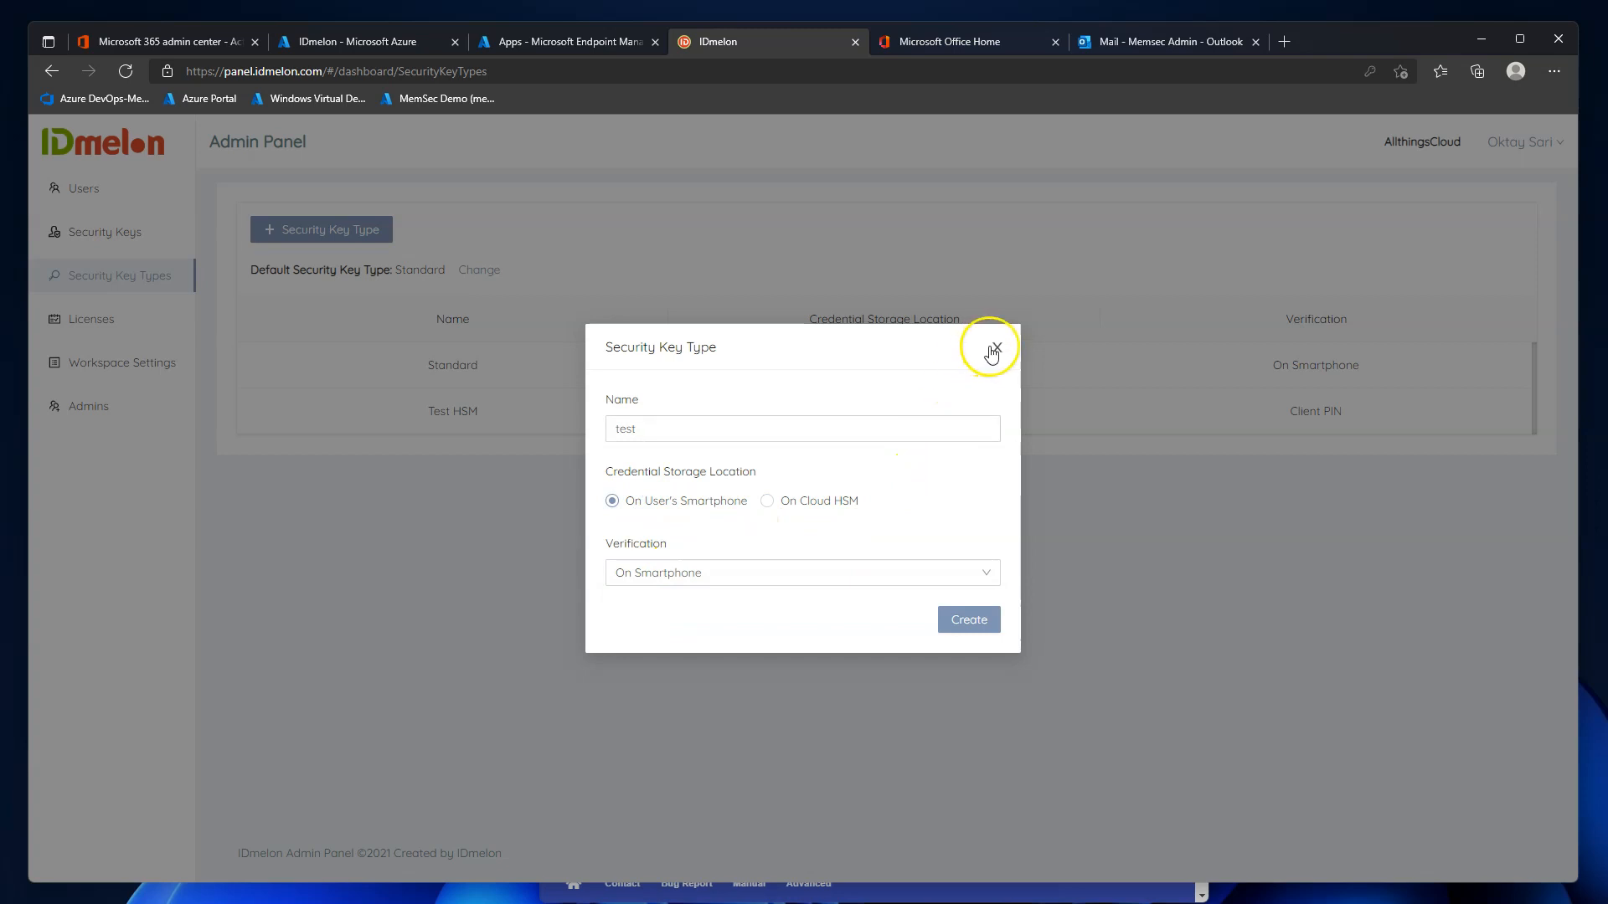
{"action": "left_click", "coordinate": [995, 347]}
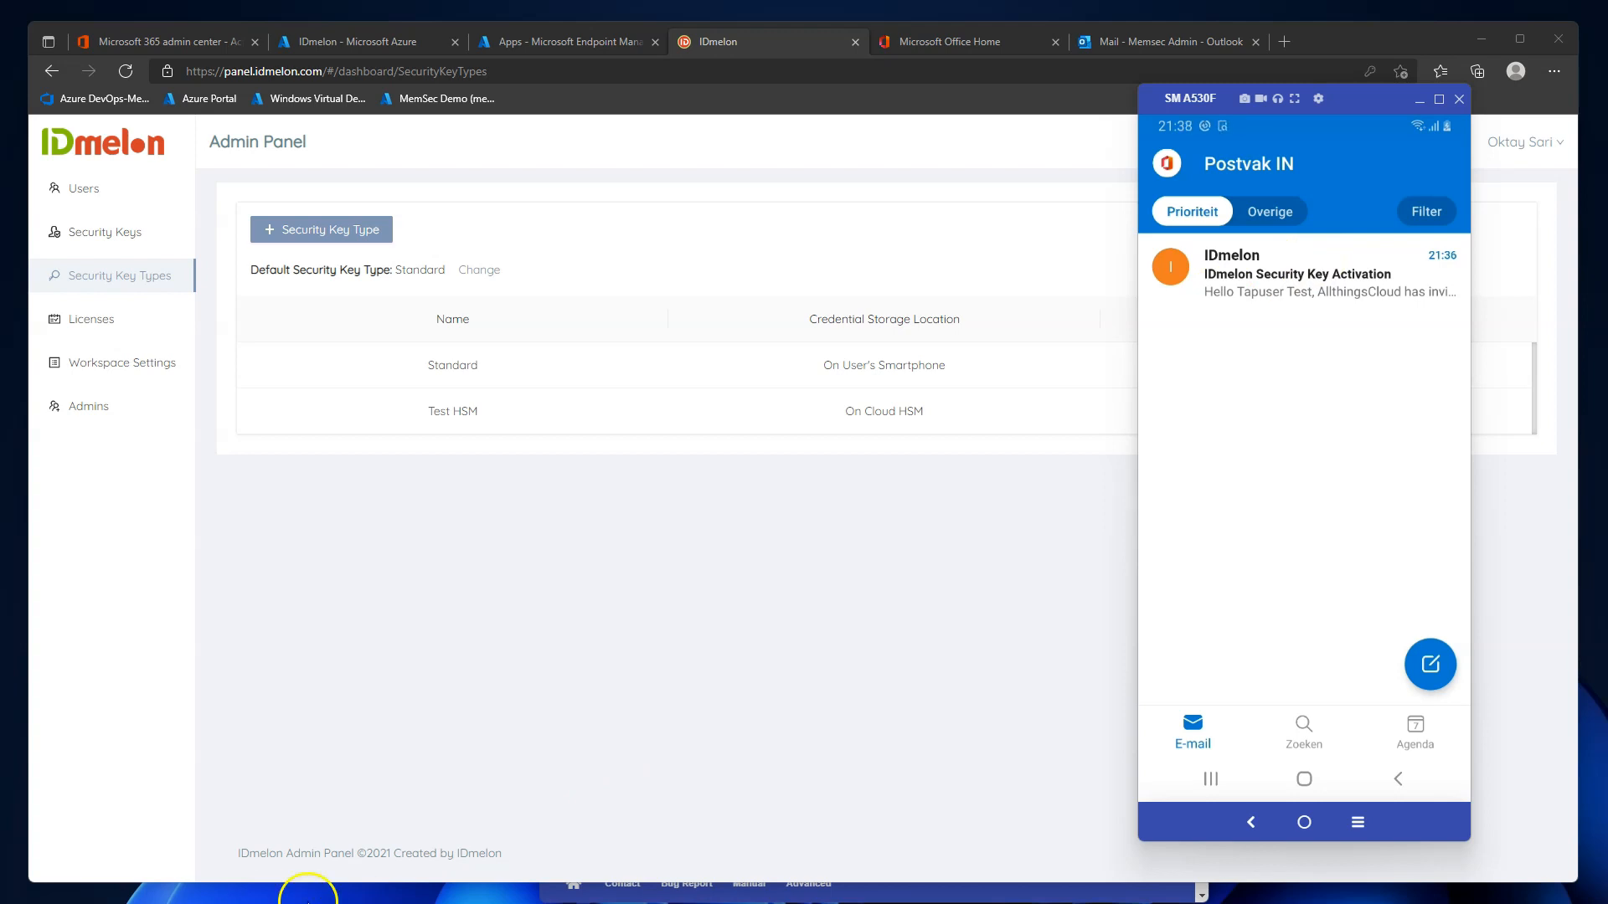
Open the activation email, accept the EULA, approve the key on the phone, and allow Bluetooth.
{"action": "left_click", "coordinate": [1281, 280]}
{"action": "scroll", "coordinate": [1268, 494], "scroll_direction": "down", "scroll_amount": 3}
{"action": "scroll", "coordinate": [1269, 506], "scroll_direction": "down", "scroll_amount": 1}
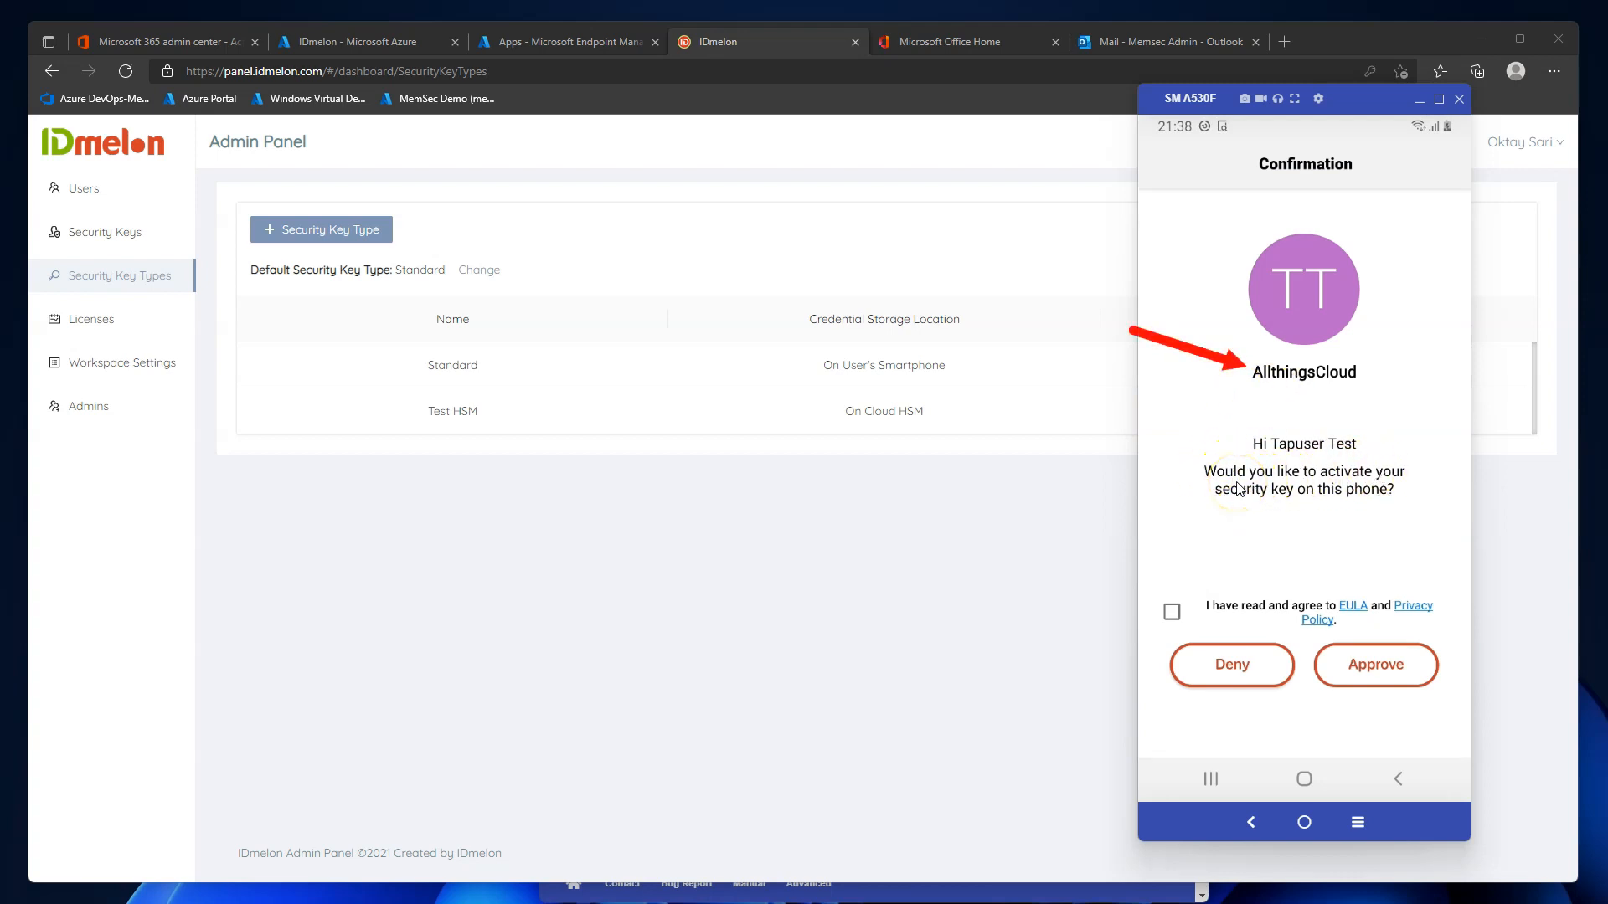
{"action": "left_click", "coordinate": [1171, 611]}
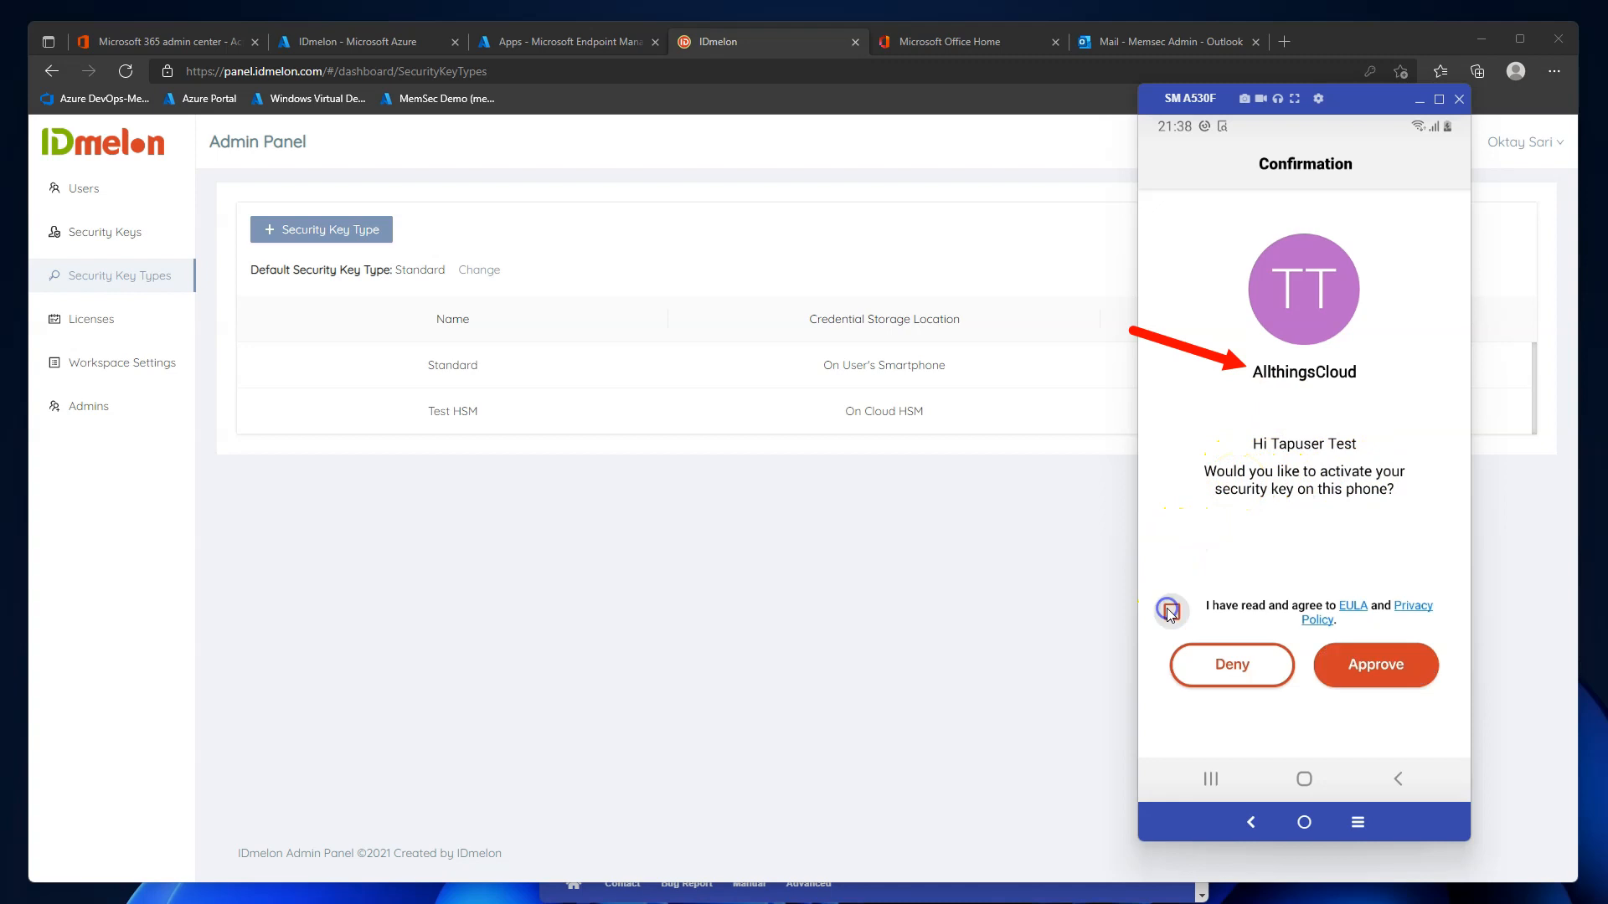
{"action": "left_click", "coordinate": [1394, 670]}
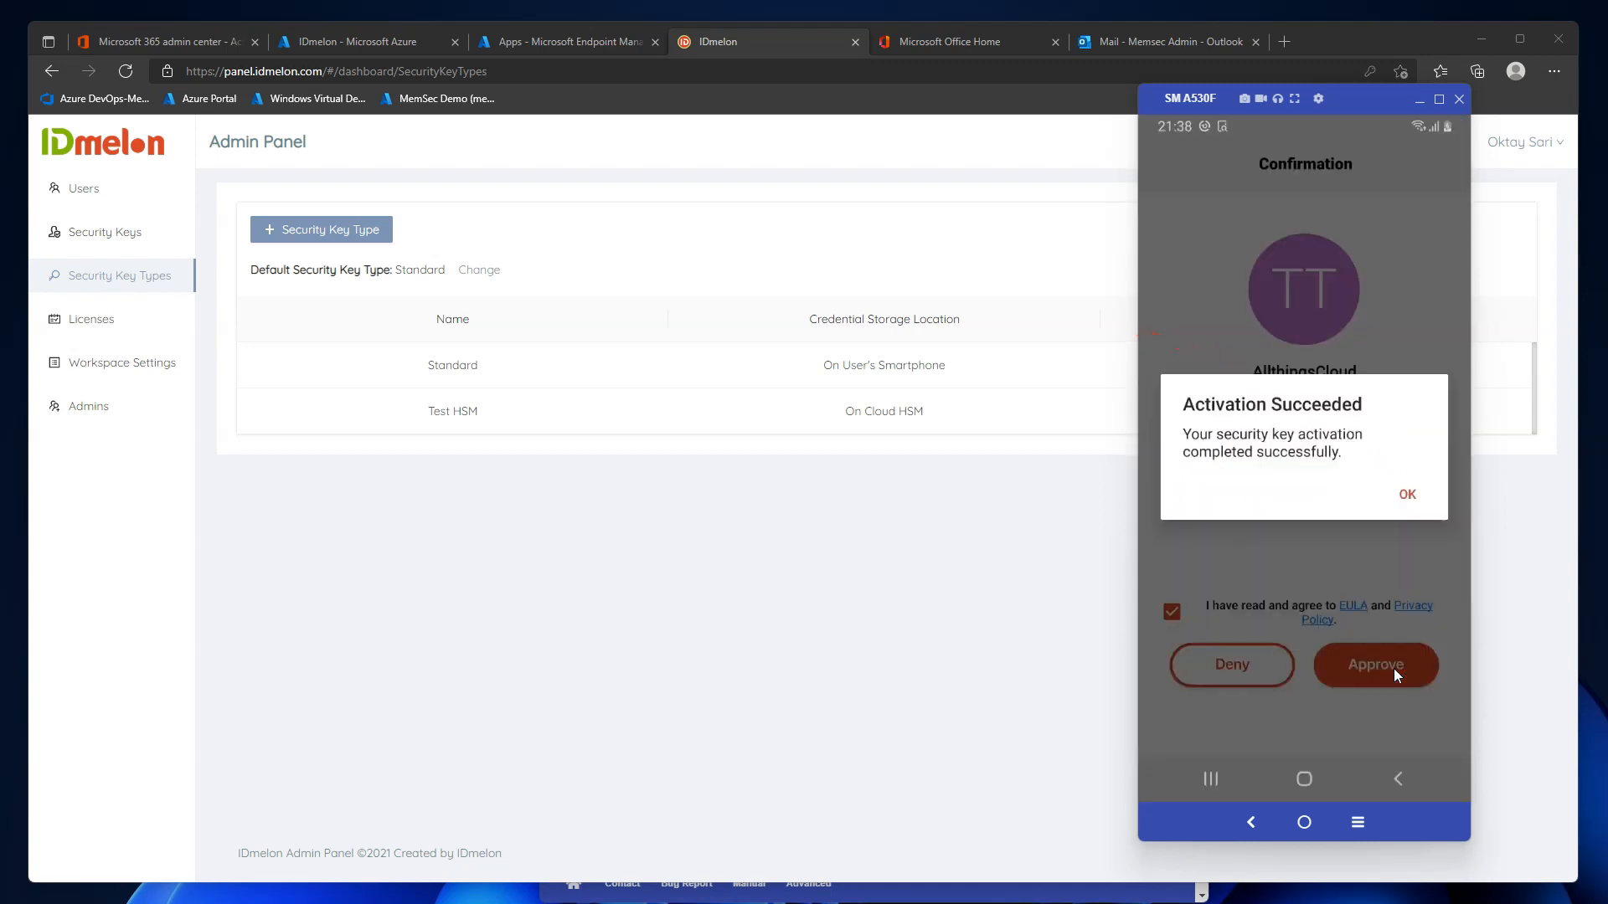
{"action": "left_click", "coordinate": [1410, 499]}
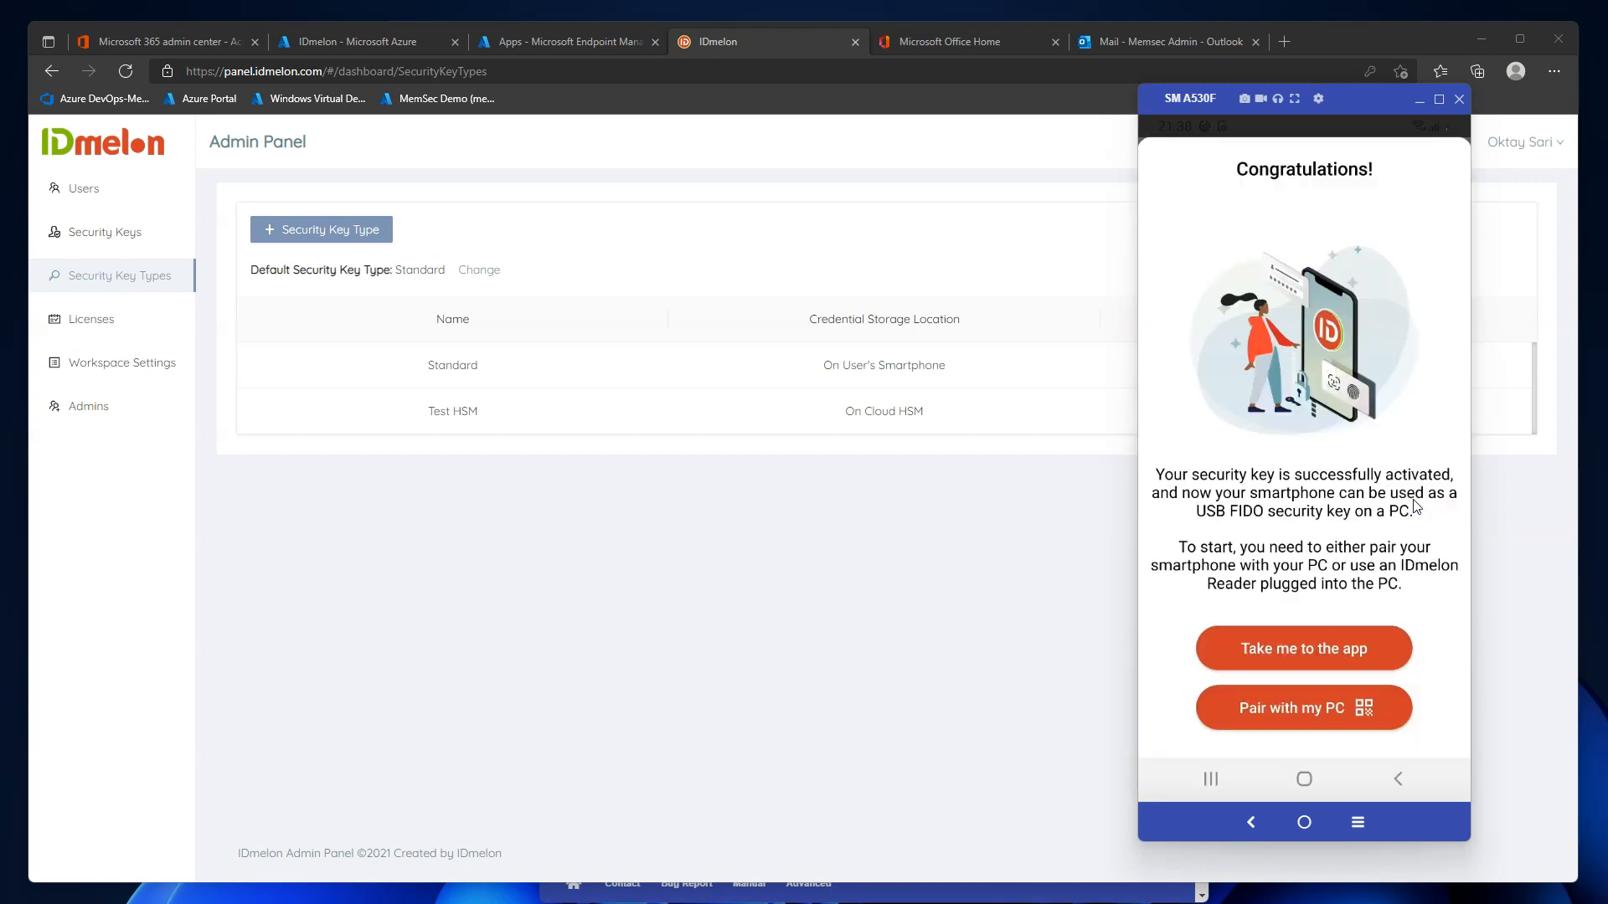
{"action": "left_click", "coordinate": [1283, 652]}
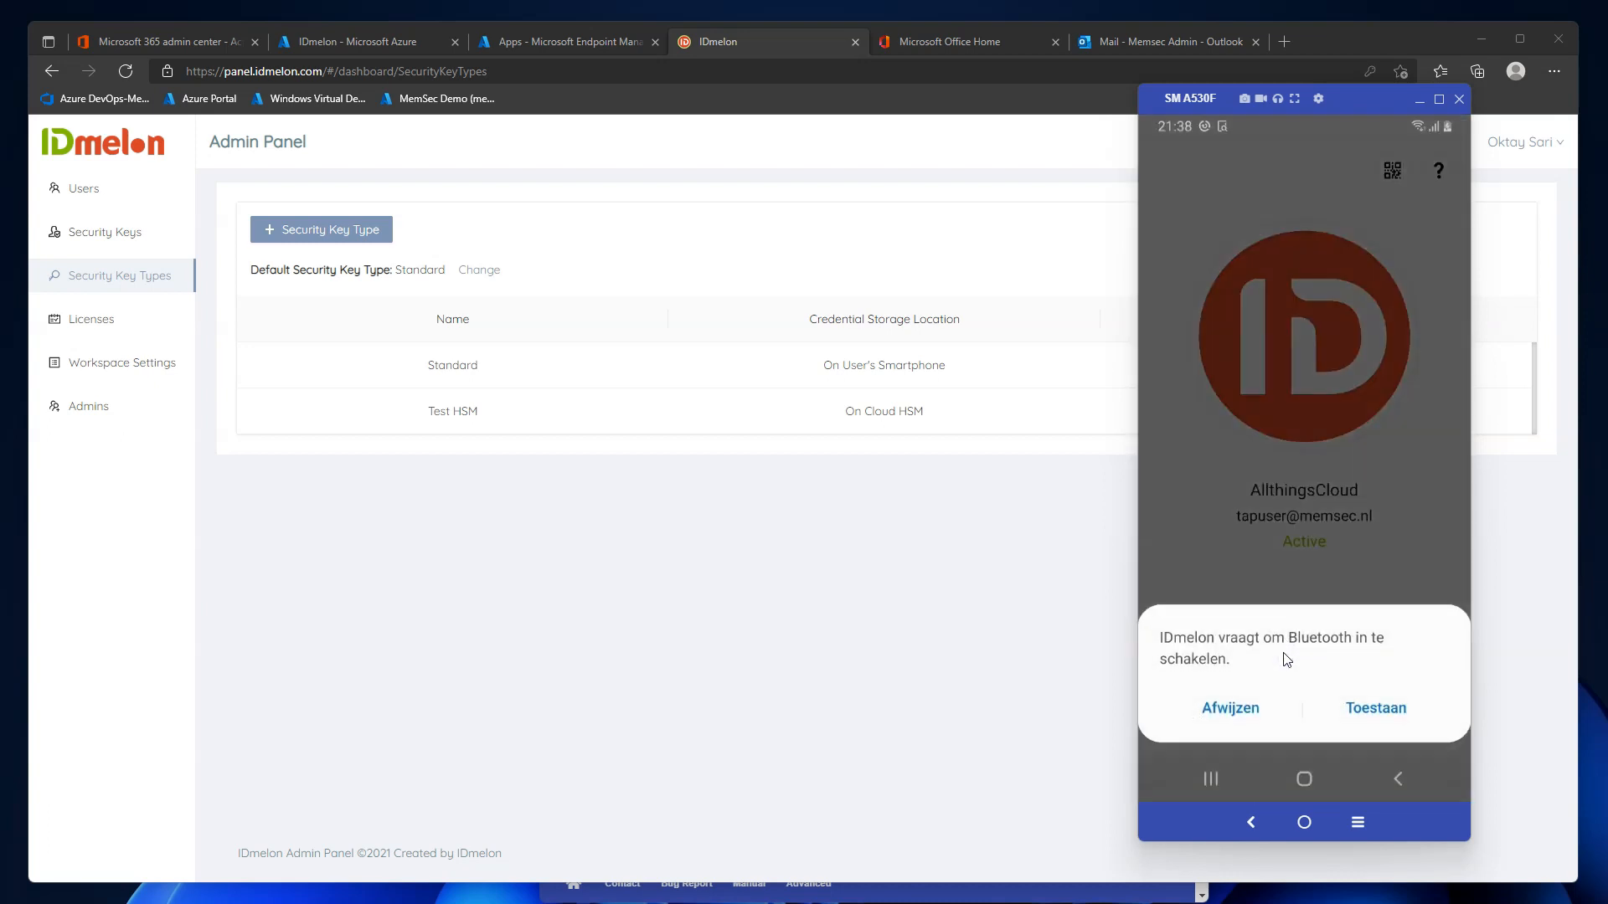
{"action": "left_click", "coordinate": [1364, 710]}
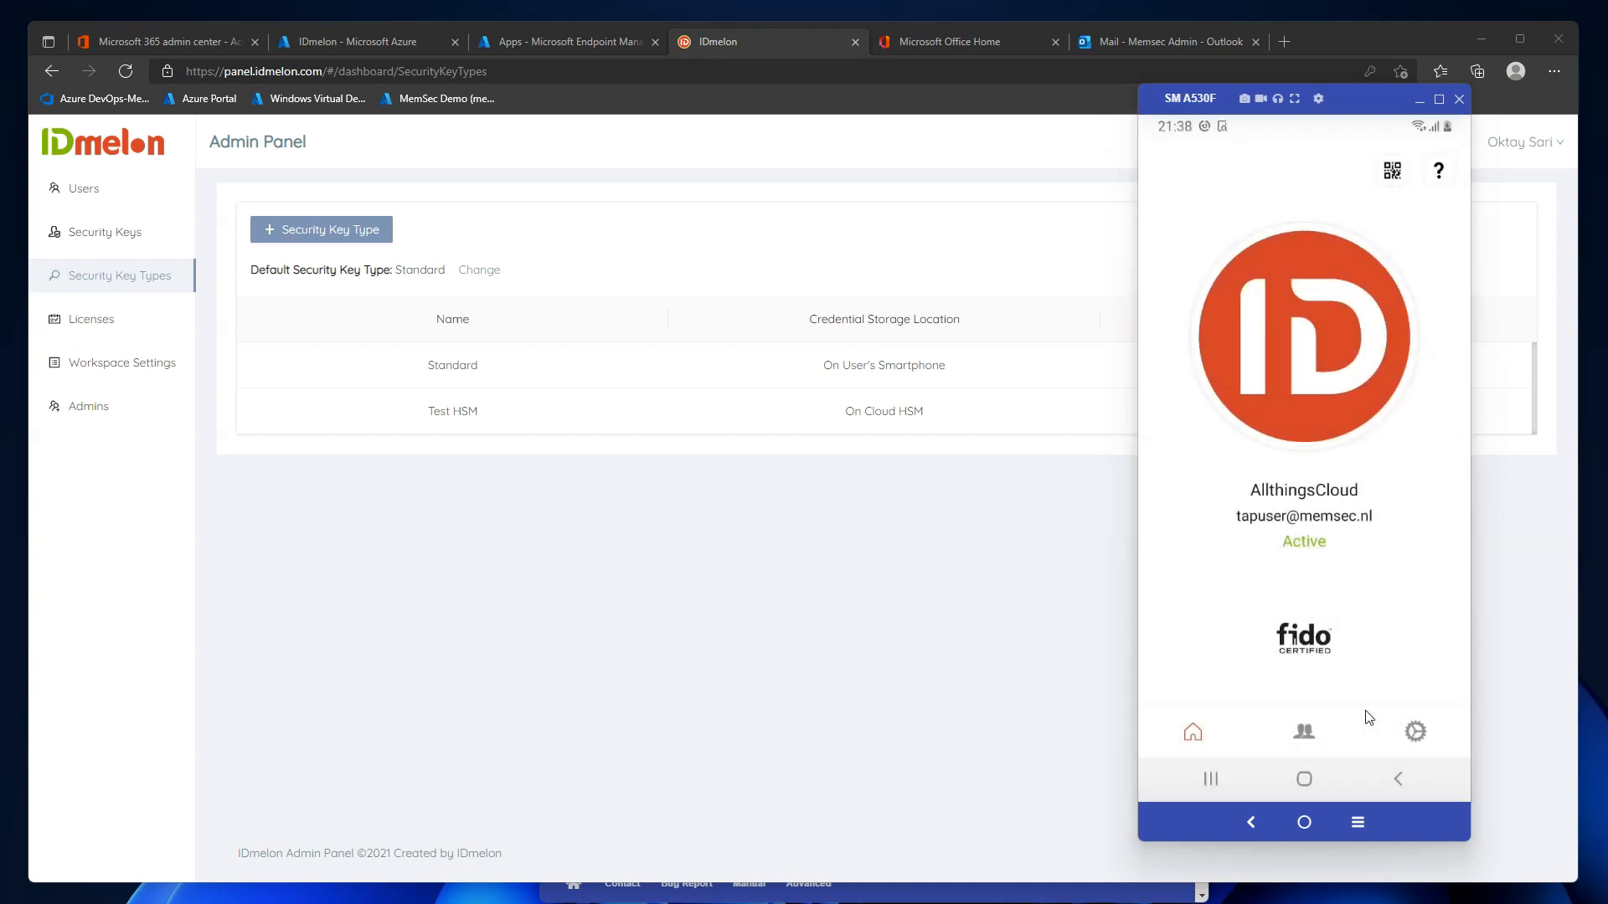
Check the app's Accounts and Settings, hide the phone mirror, and return to the admin panel's Security Keys.
{"action": "left_click", "coordinate": [1311, 448]}
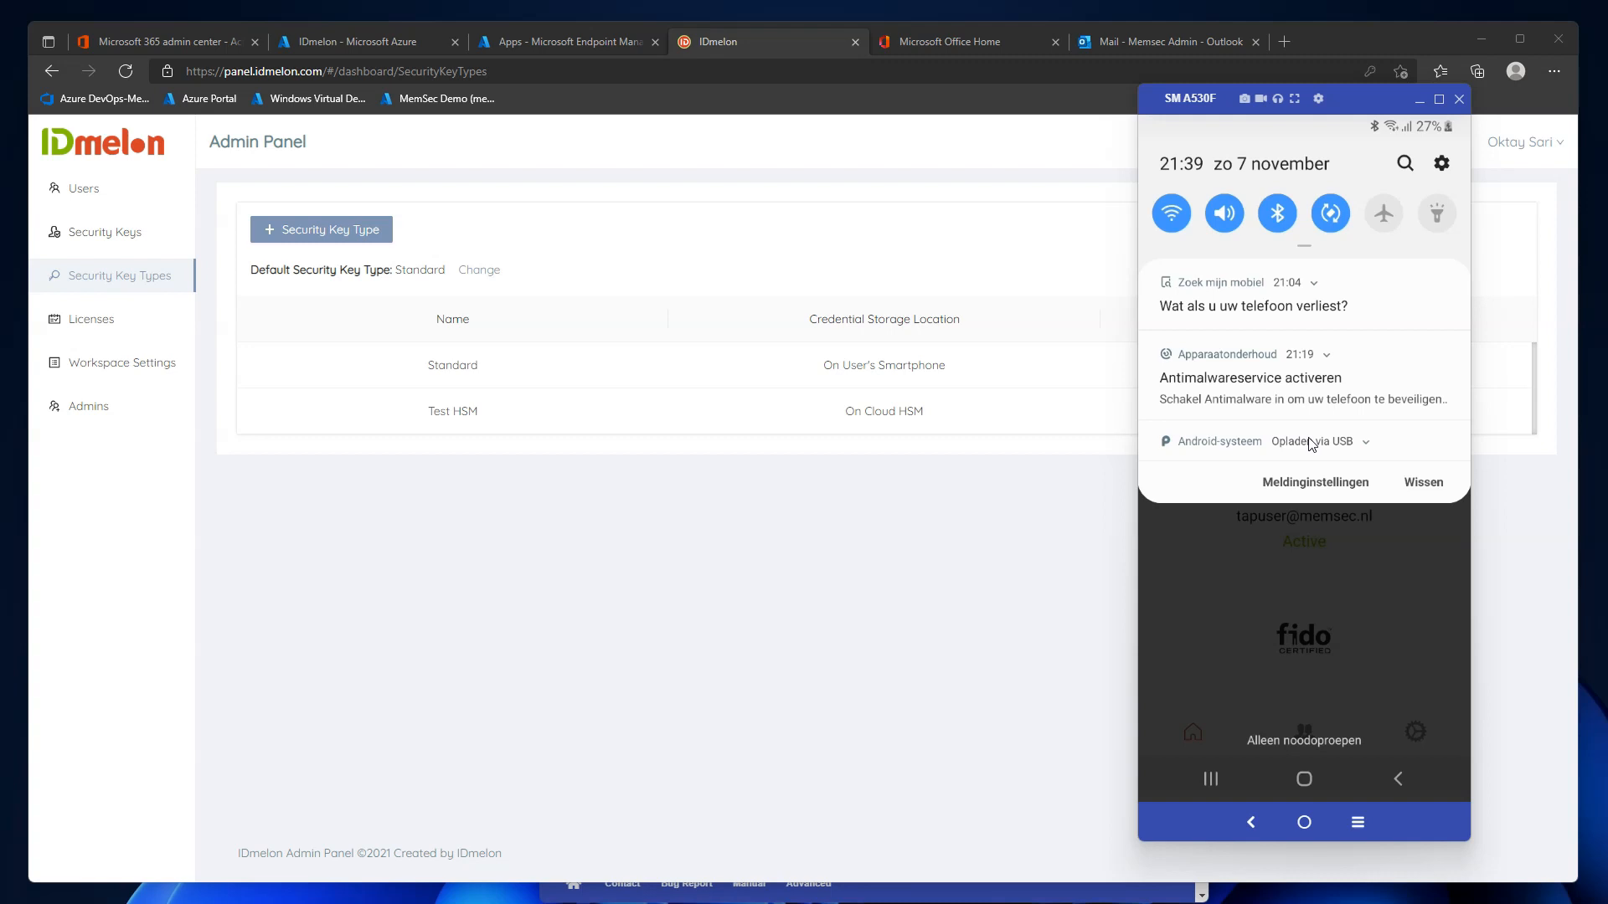
{"action": "left_click", "coordinate": [1303, 731]}
{"action": "left_click", "coordinate": [1278, 263]}
{"action": "left_click", "coordinate": [1350, 263]}
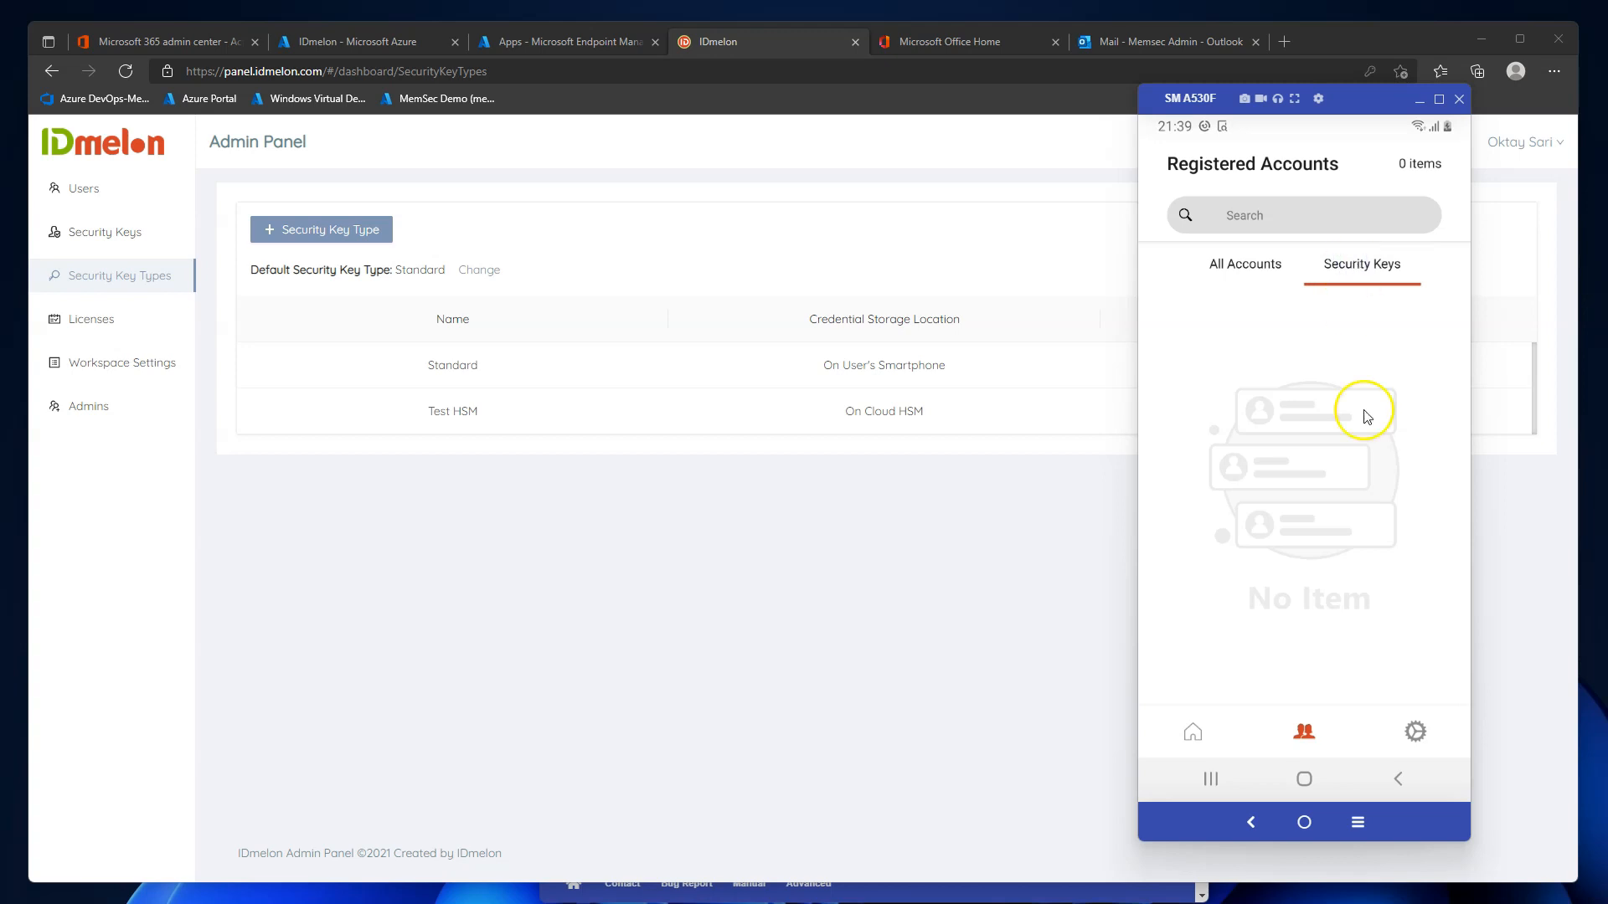
{"action": "left_click", "coordinate": [1414, 731]}
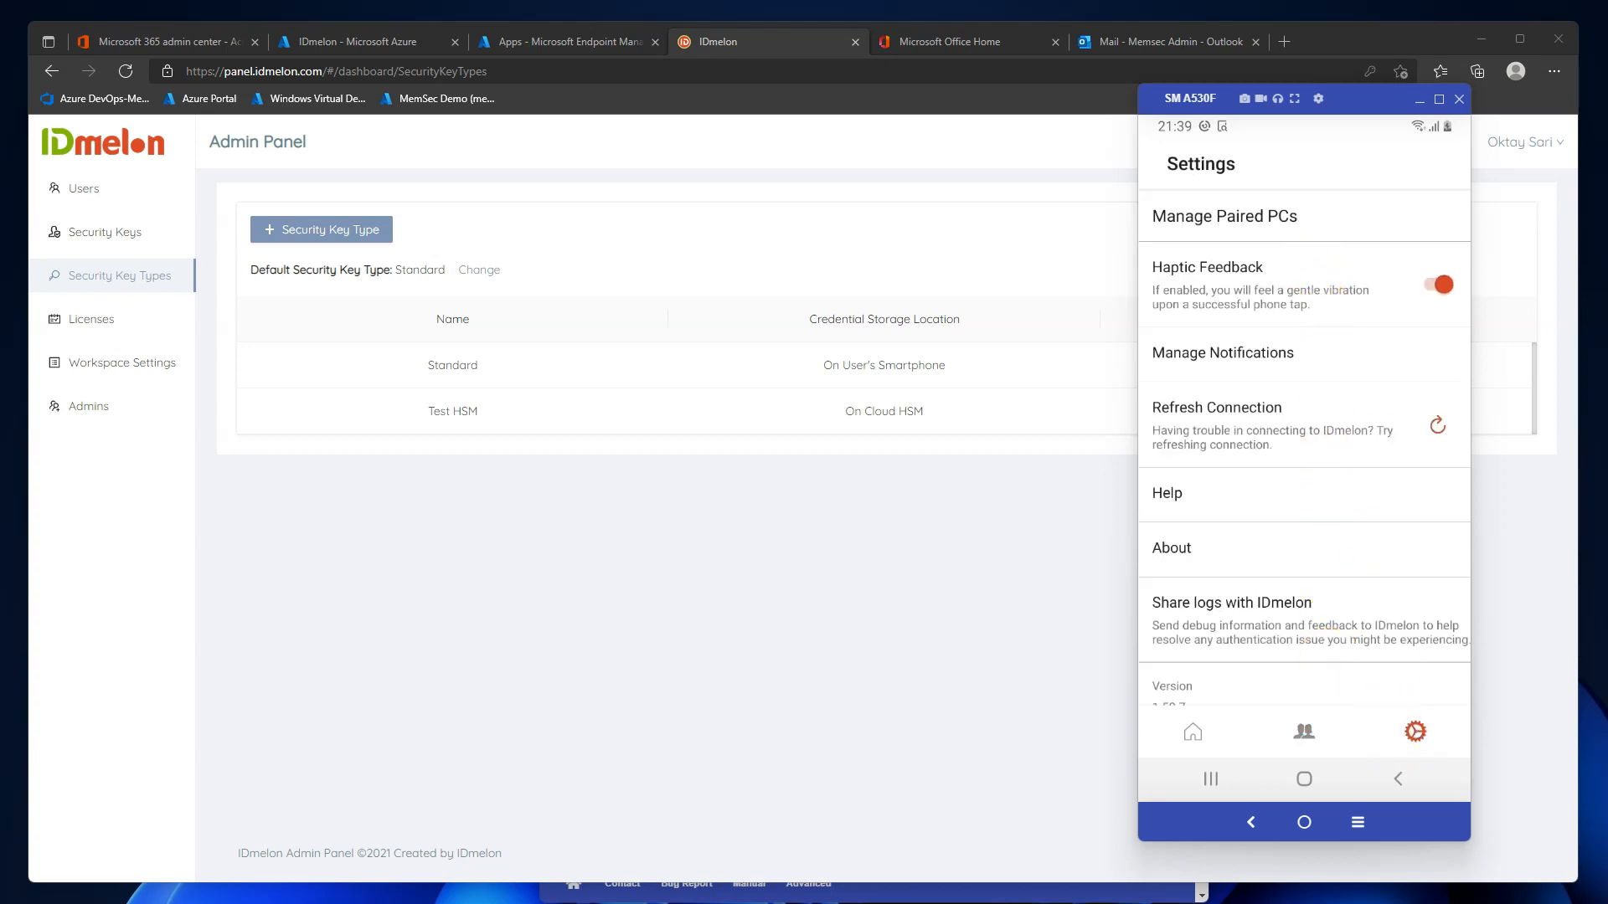
{"action": "left_click", "coordinate": [1419, 99]}
{"action": "left_click", "coordinate": [123, 235]}
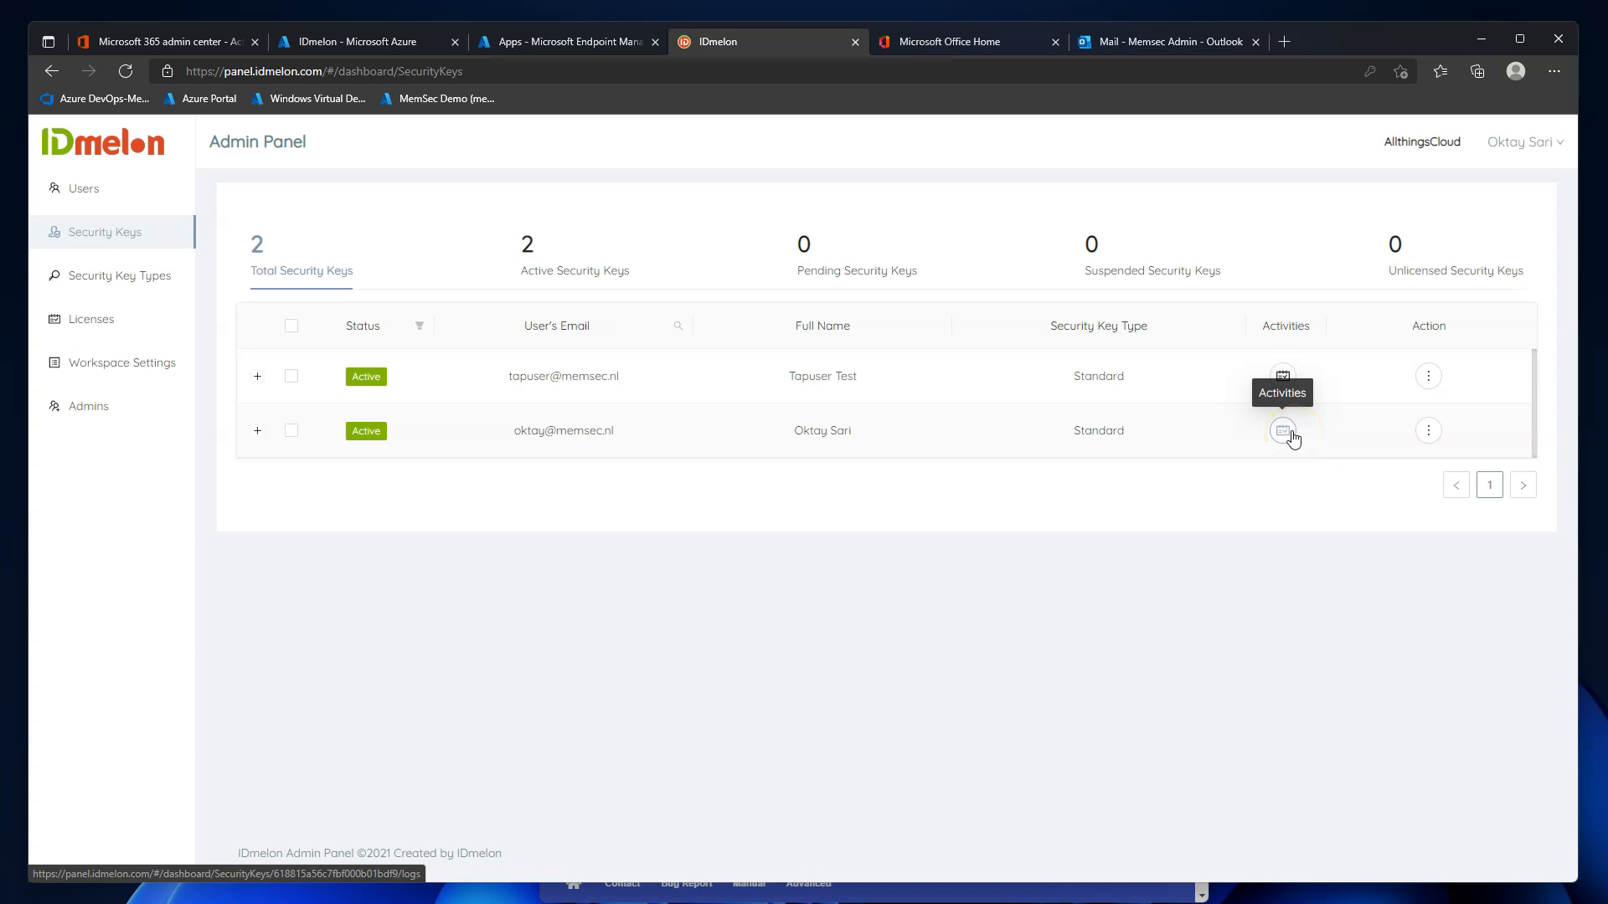
{"action": "left_click", "coordinate": [1282, 375]}
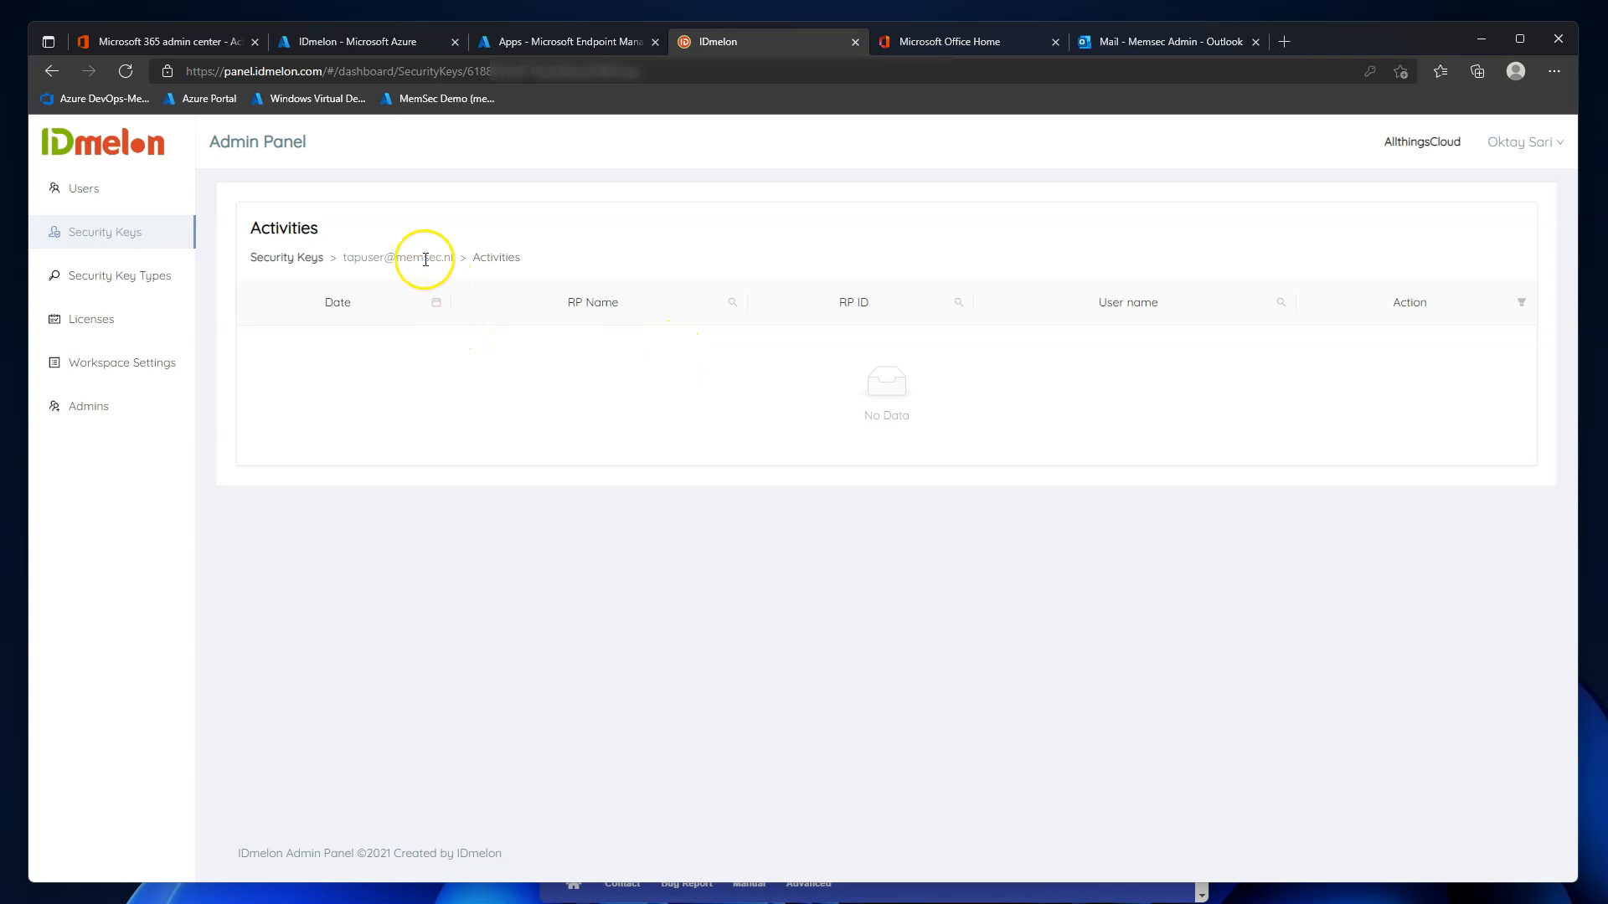
{"action": "left_click", "coordinate": [291, 267]}
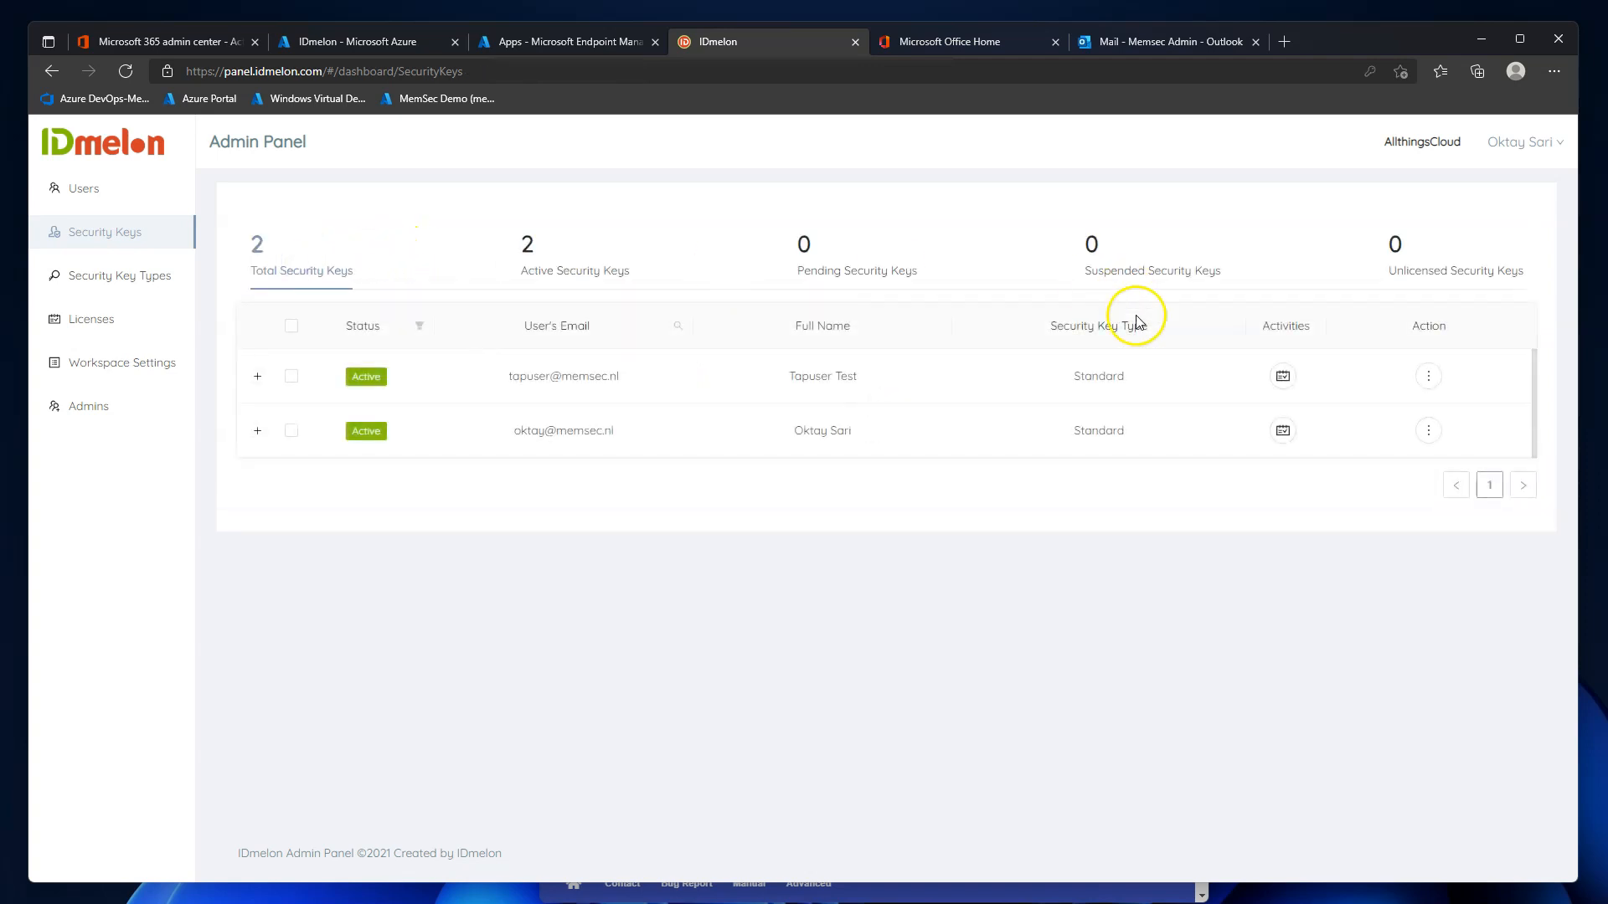
{"action": "left_click", "coordinate": [1283, 435]}
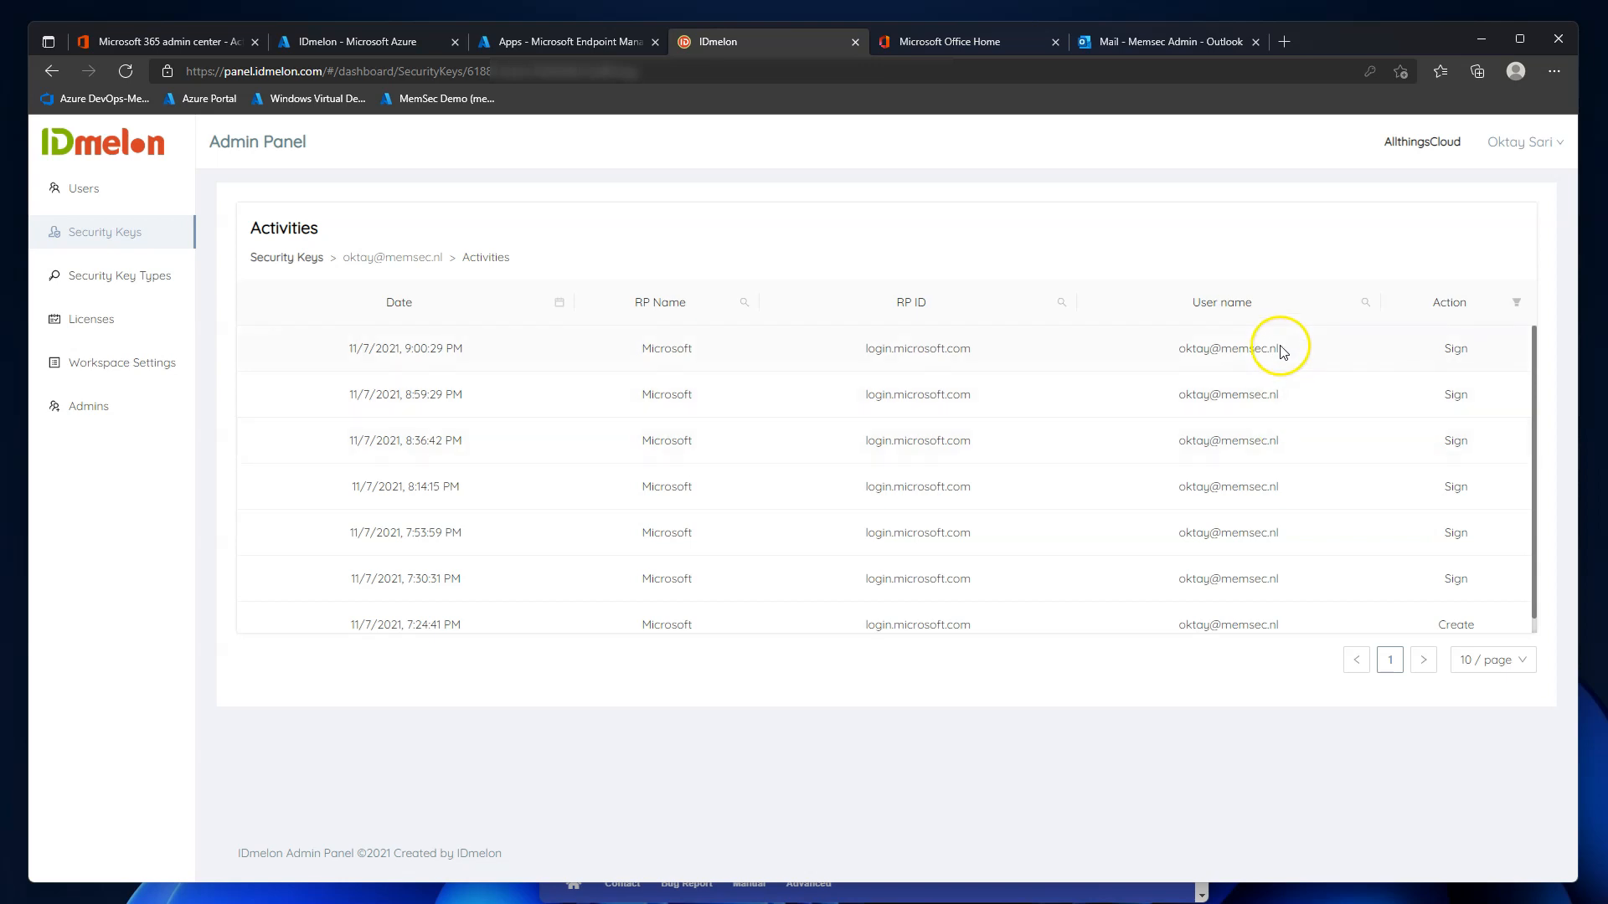
{"action": "left_click", "coordinate": [139, 293]}
{"action": "left_click", "coordinate": [99, 250]}
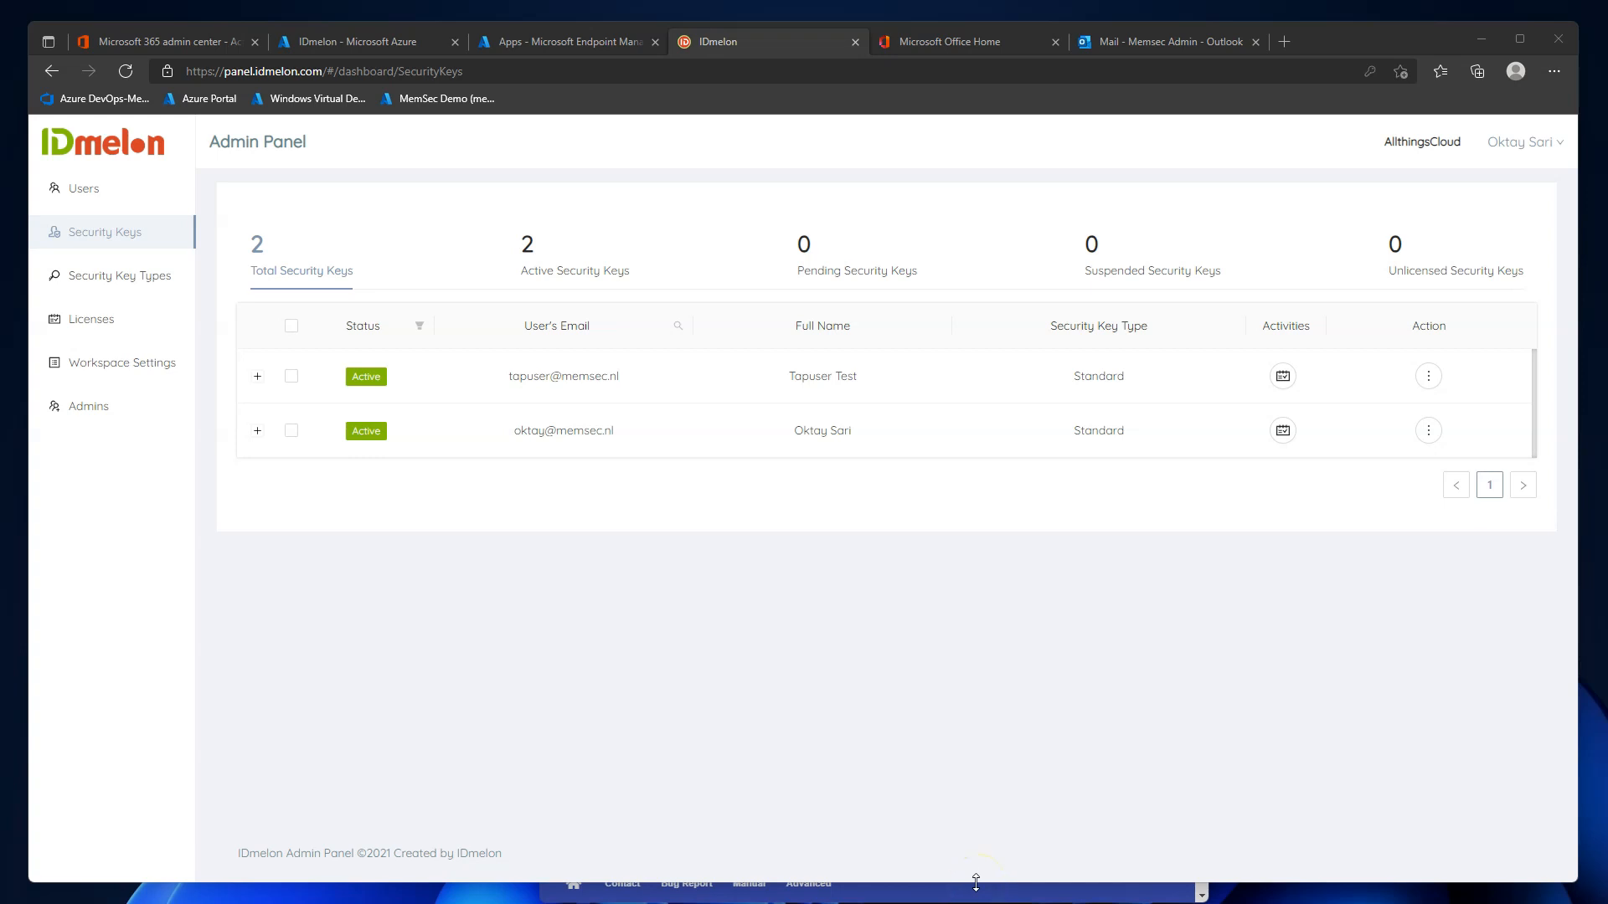
{"action": "key", "text": "alt+Tab"}
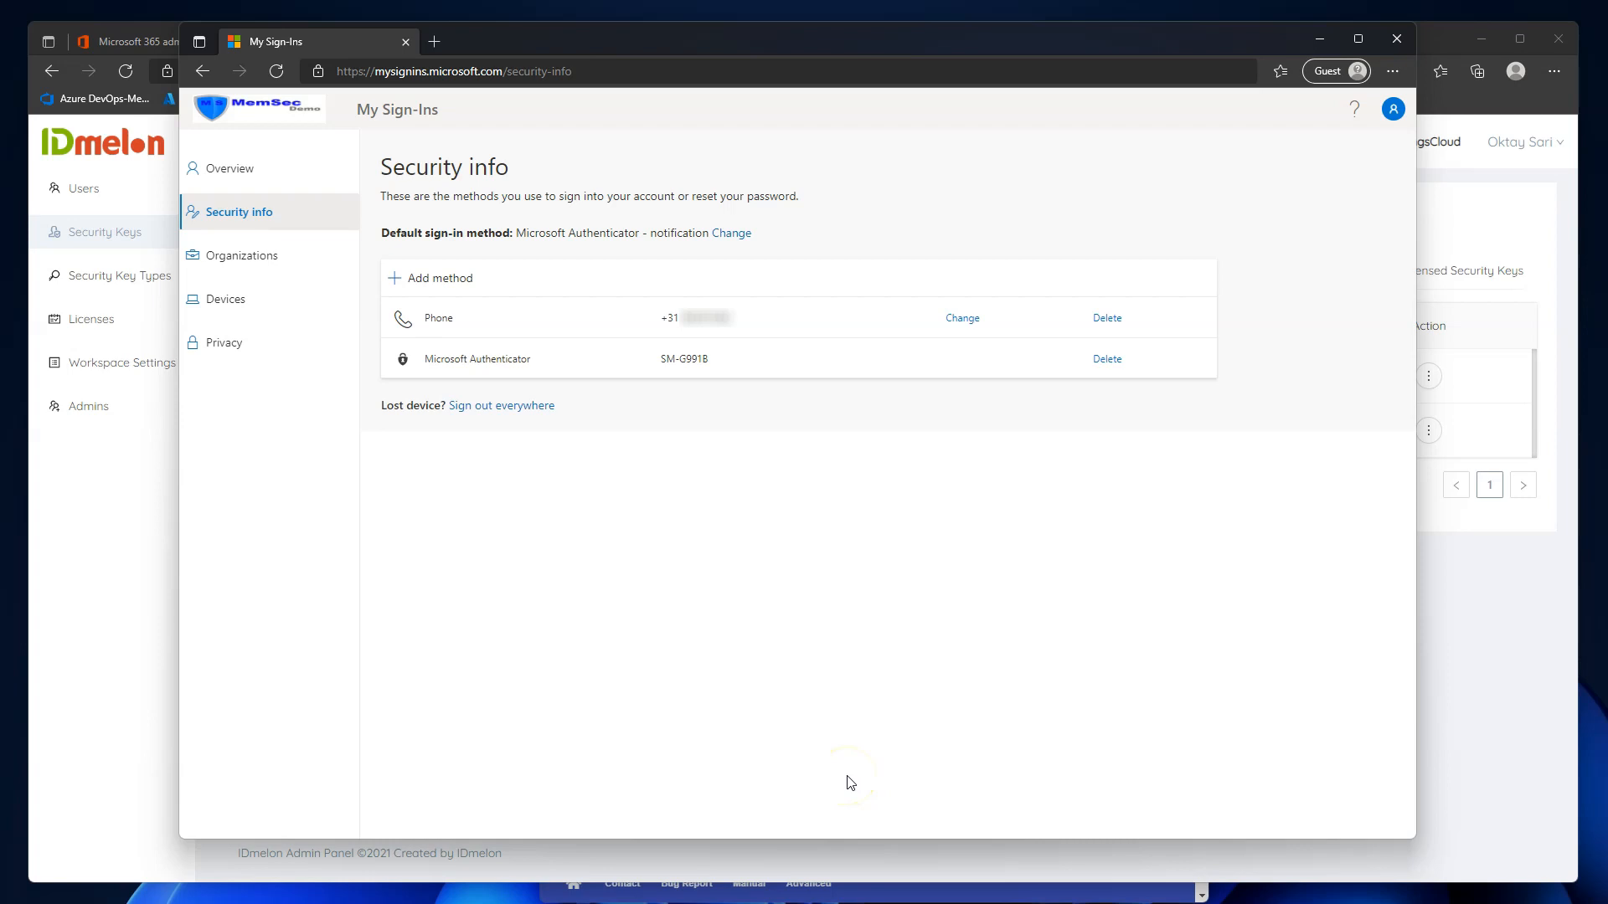
{"action": "left_click", "coordinate": [451, 278]}
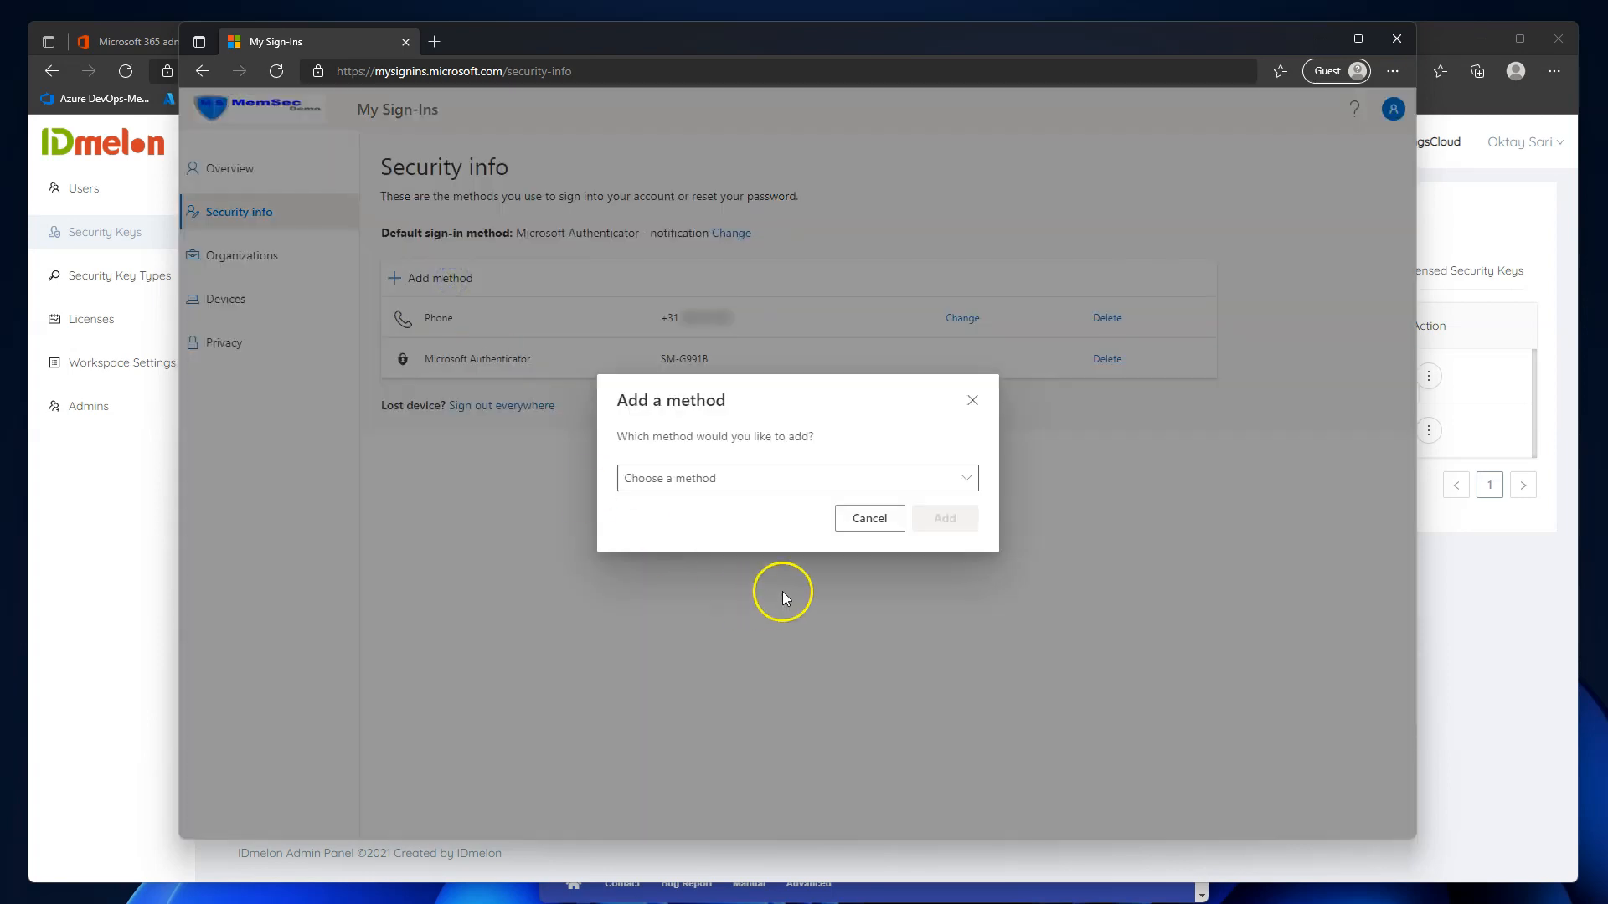
{"action": "left_click", "coordinate": [801, 478]}
{"action": "left_click", "coordinate": [675, 565]}
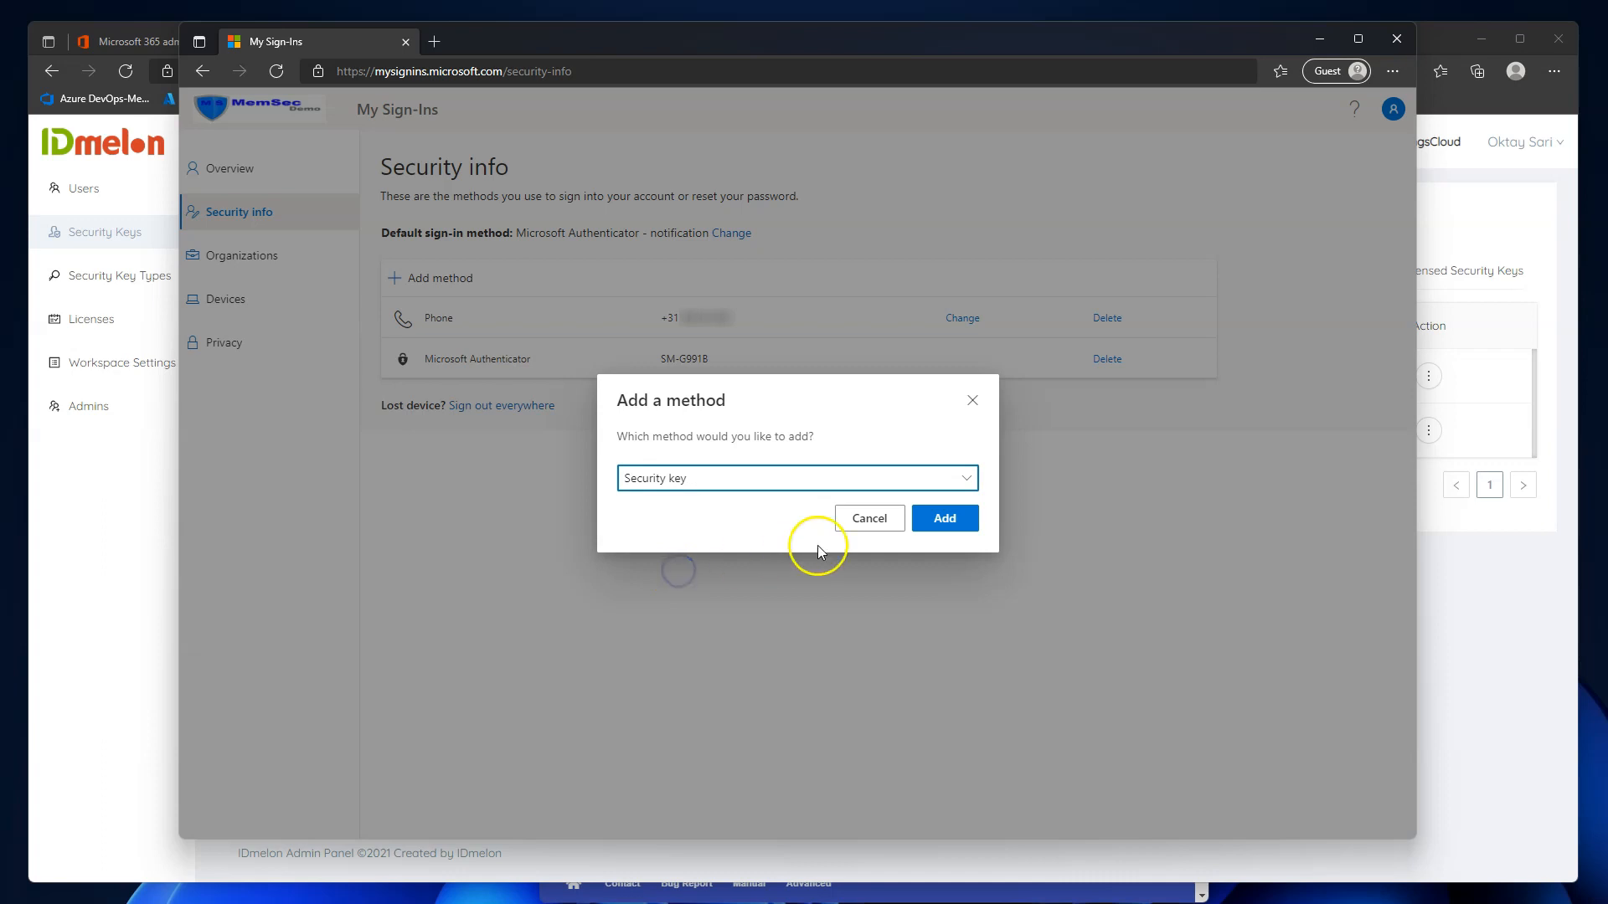
{"action": "left_click", "coordinate": [955, 522]}
{"action": "left_click", "coordinate": [711, 454]}
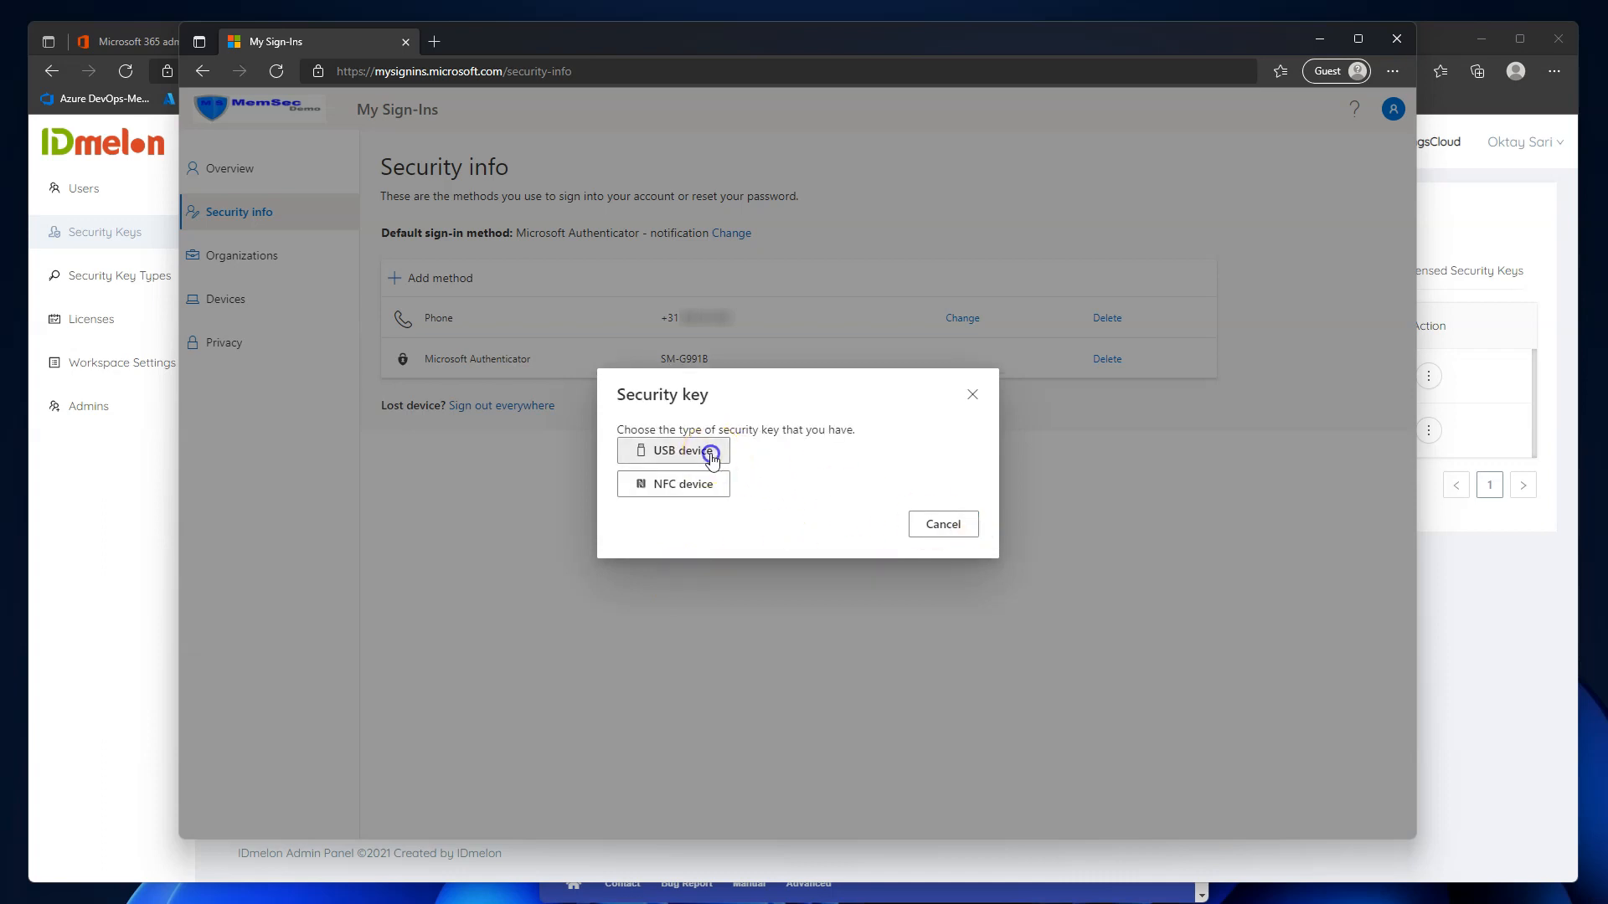
{"action": "left_click", "coordinate": [944, 540]}
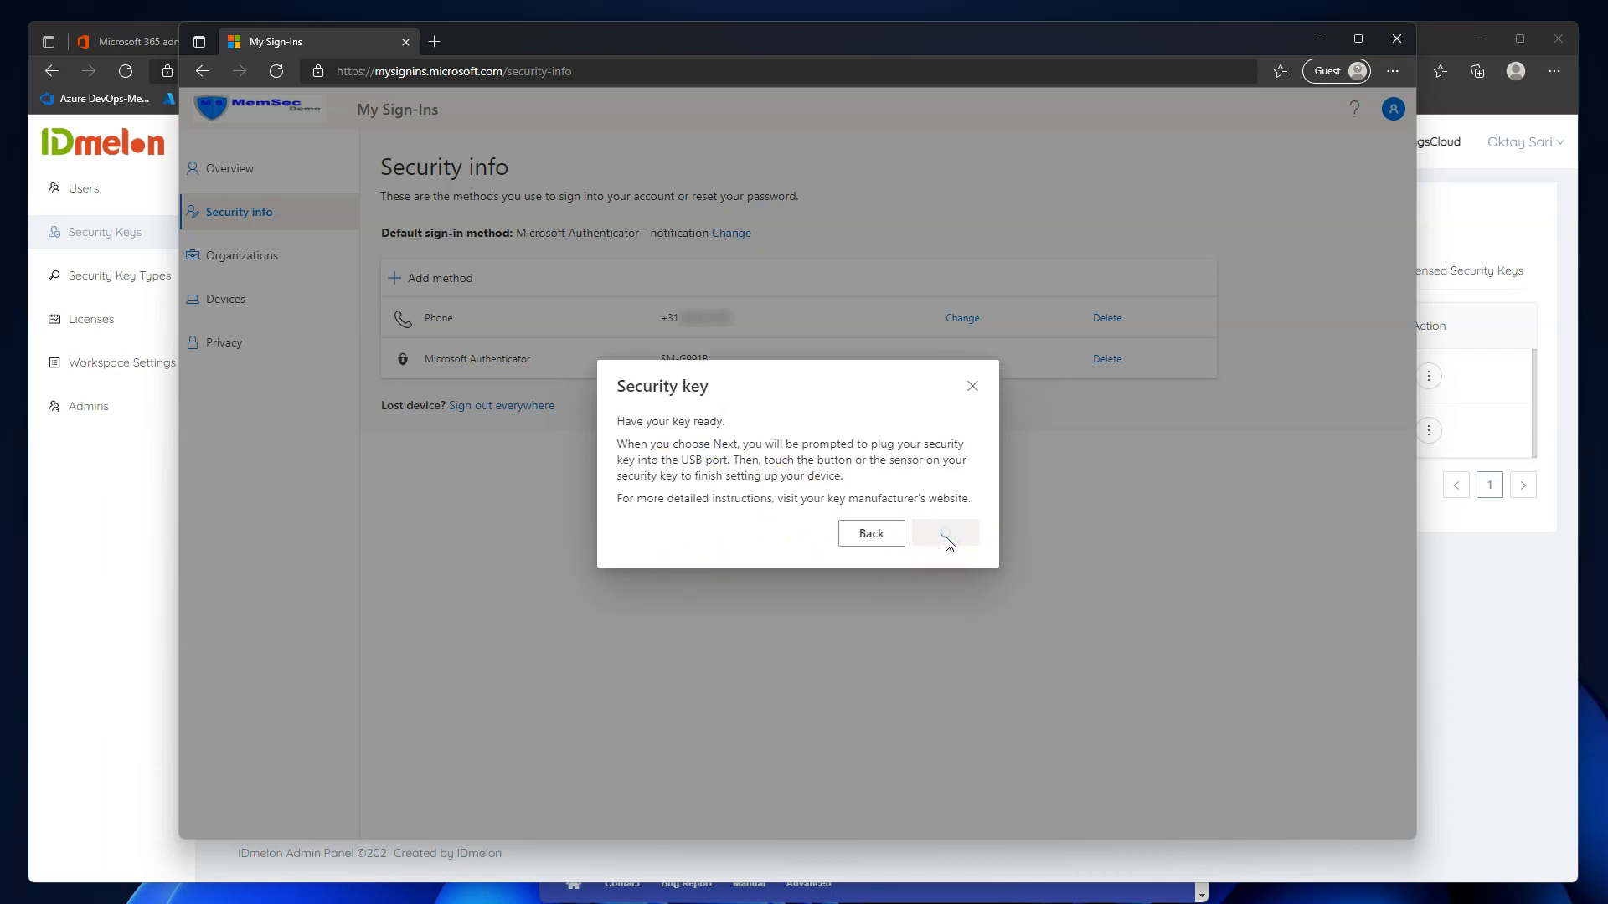
{"action": "left_click", "coordinate": [917, 695]}
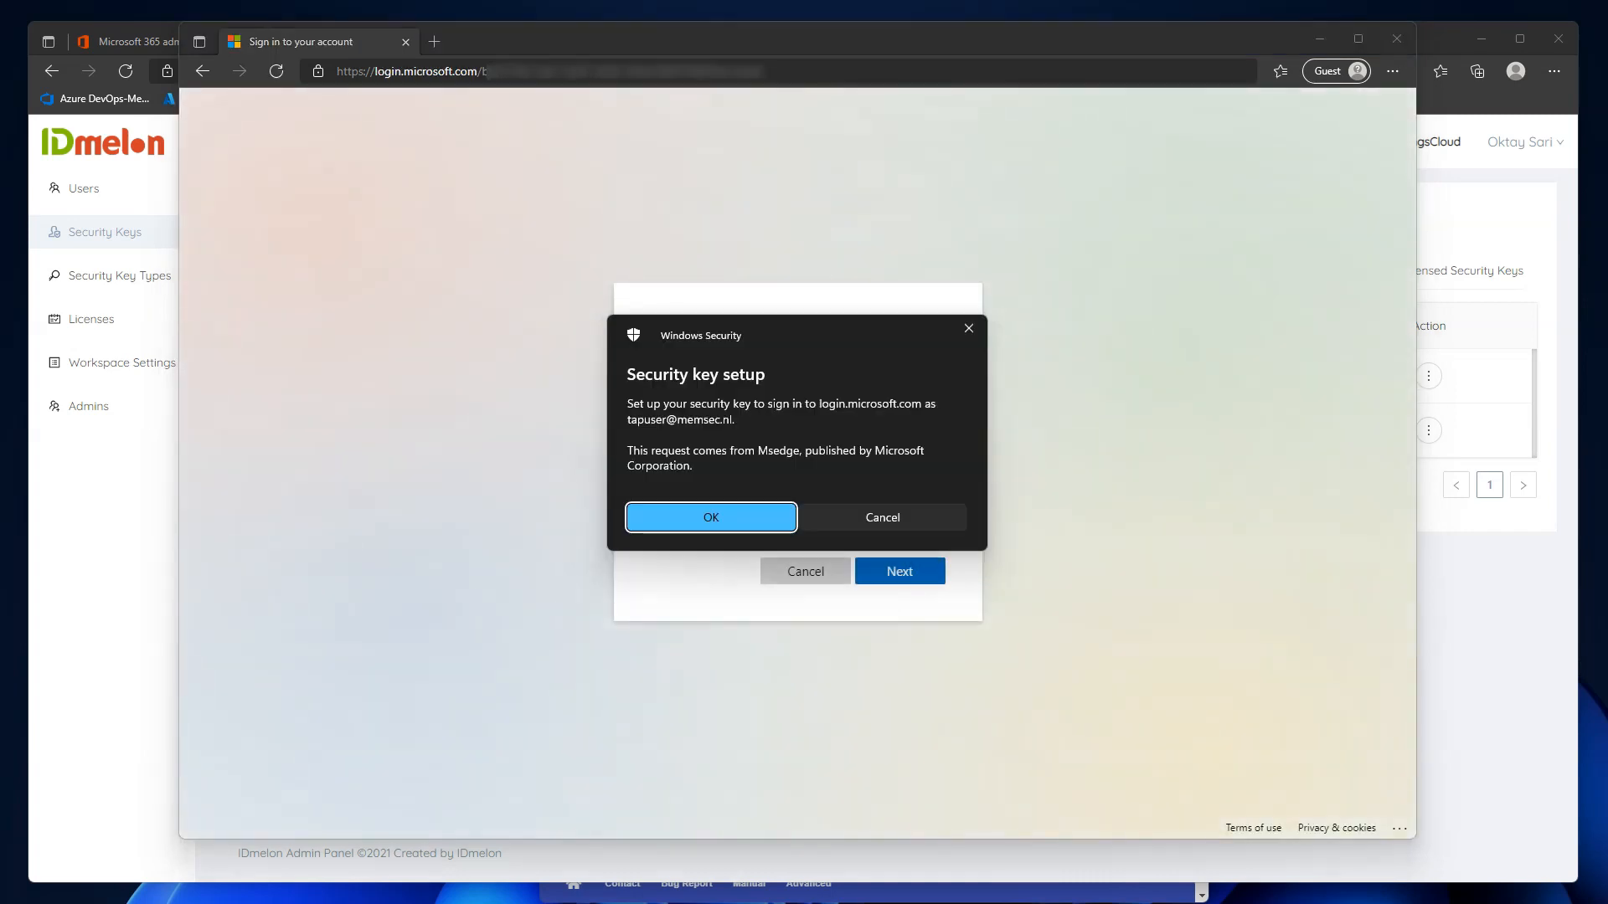
{"action": "left_click", "coordinate": [670, 526]}
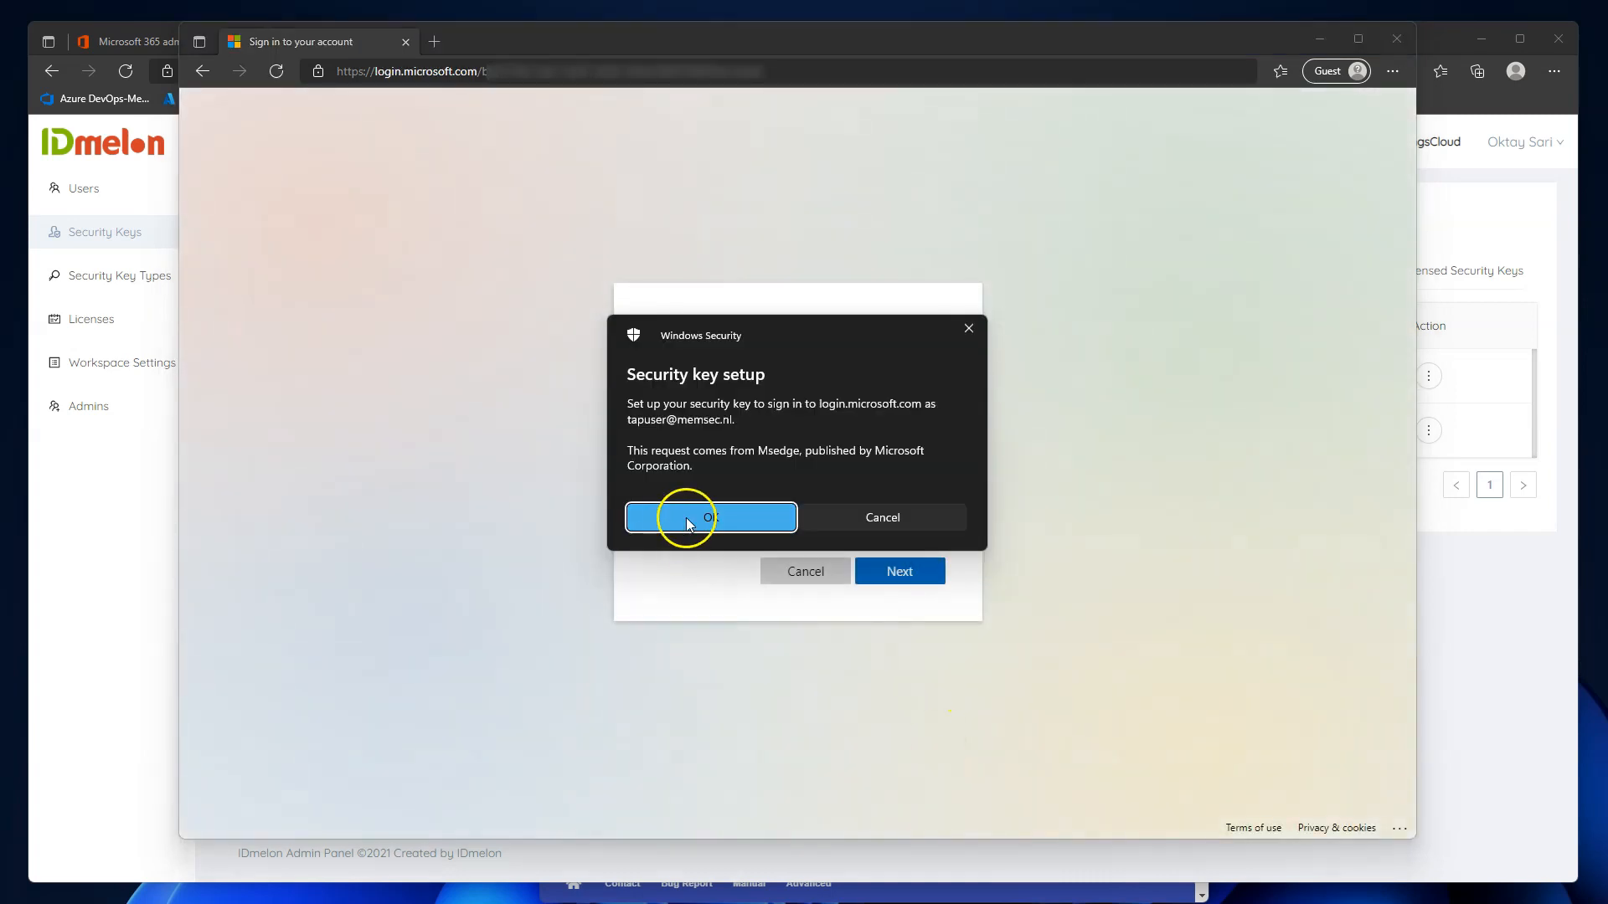
{"action": "left_click", "coordinate": [757, 546]}
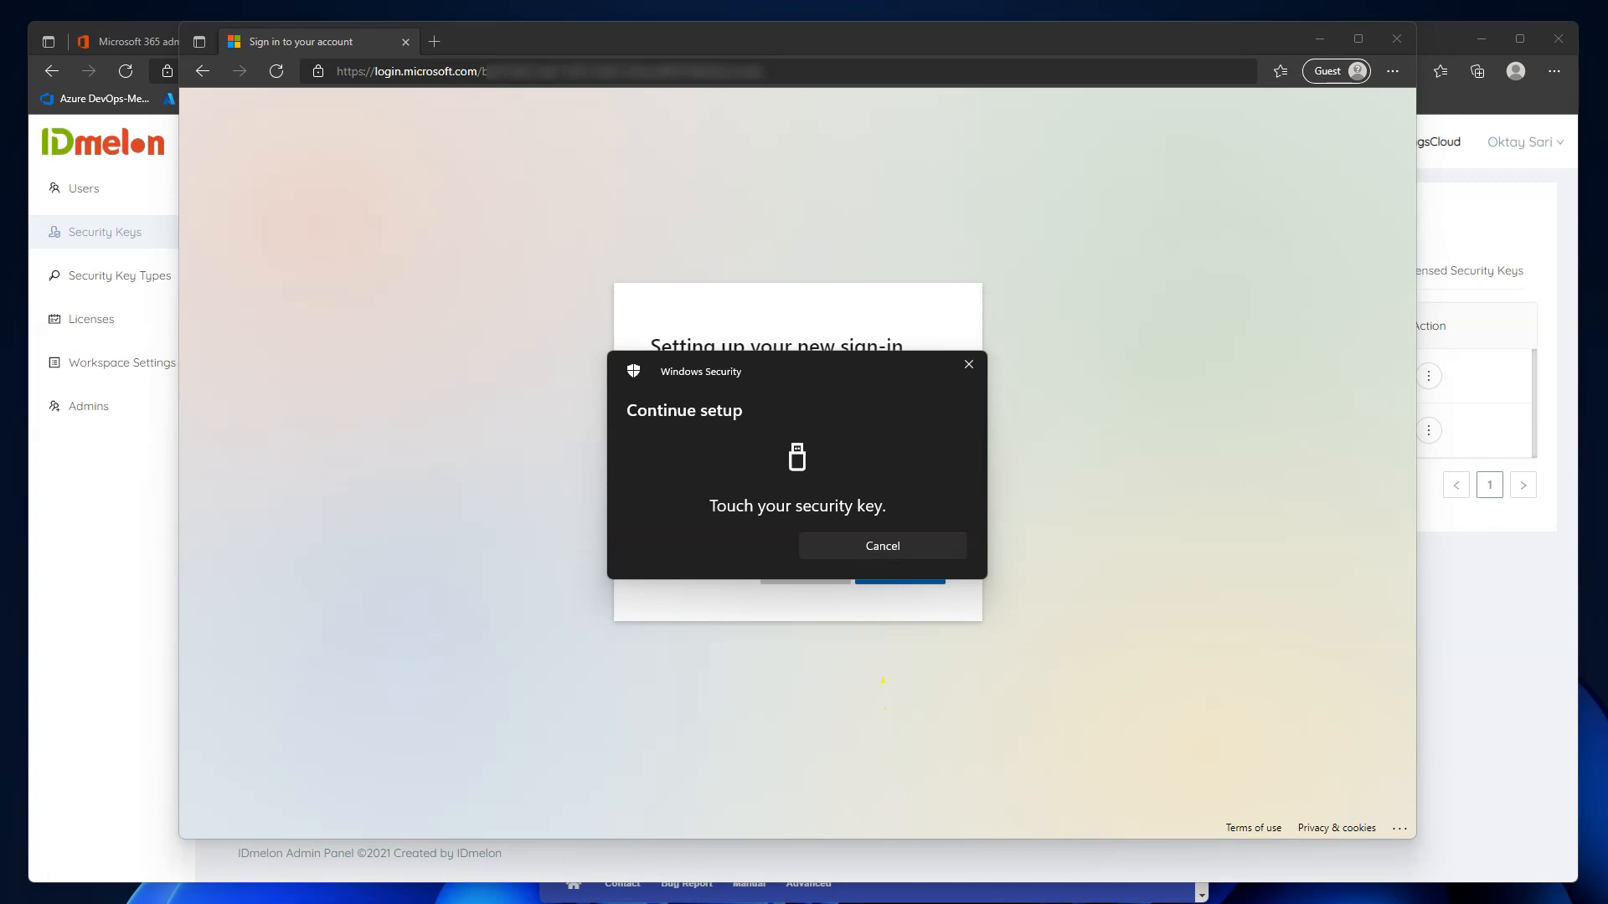
{"action": "key", "text": "alt+Tab"}
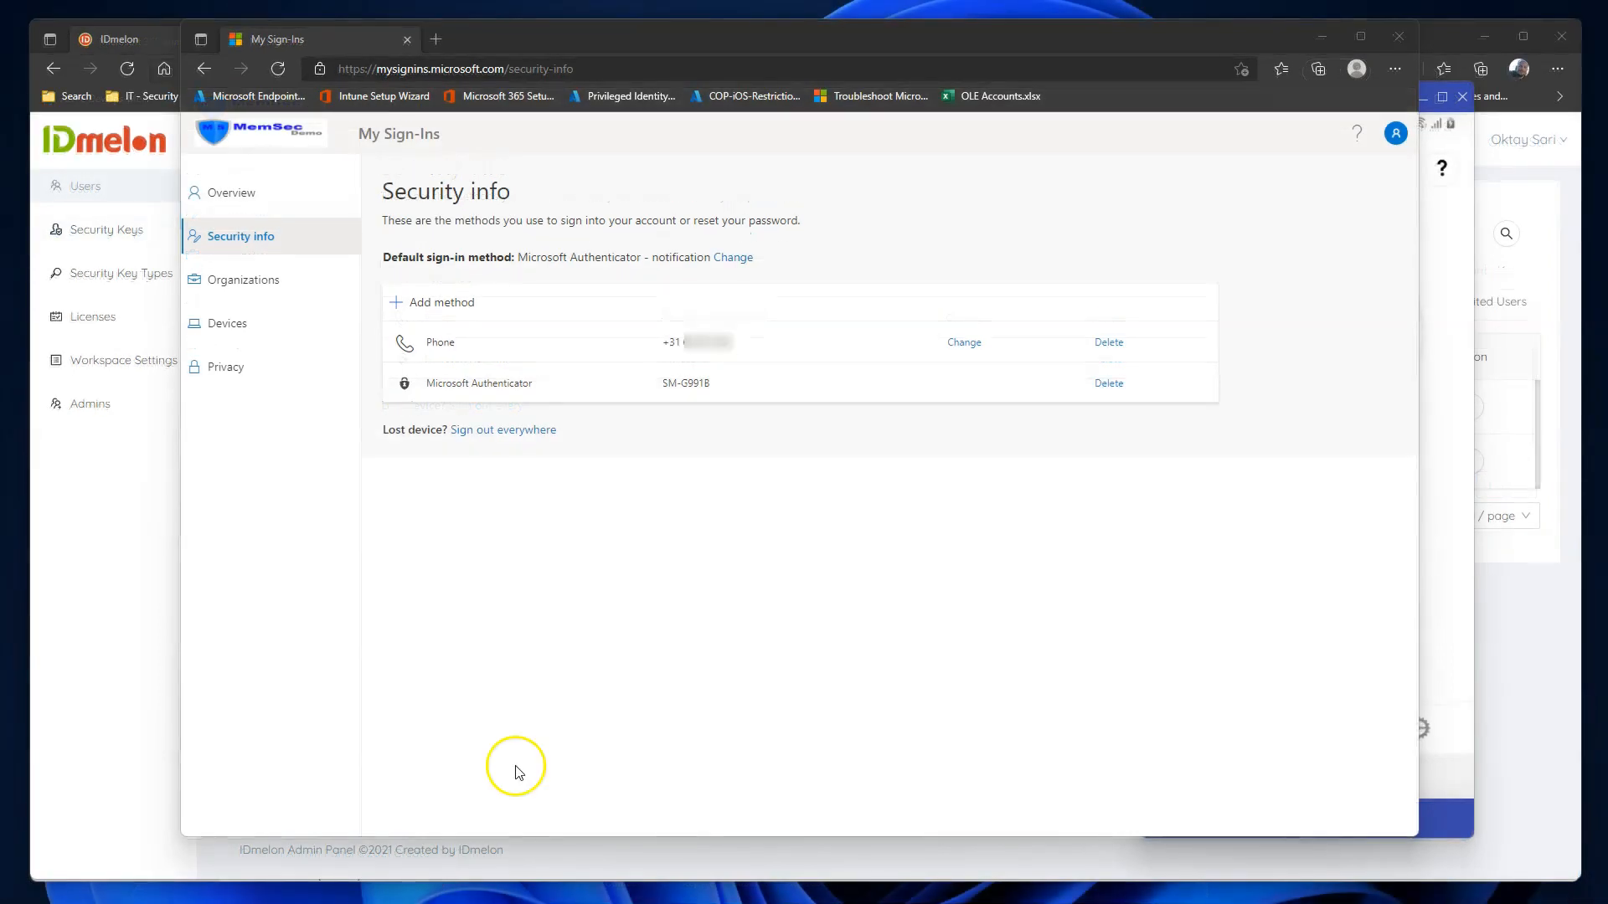
Add a Security key sign-in method of the USB device type and continue past the ready notice.
{"action": "left_click", "coordinate": [465, 314]}
{"action": "left_click", "coordinate": [718, 497]}
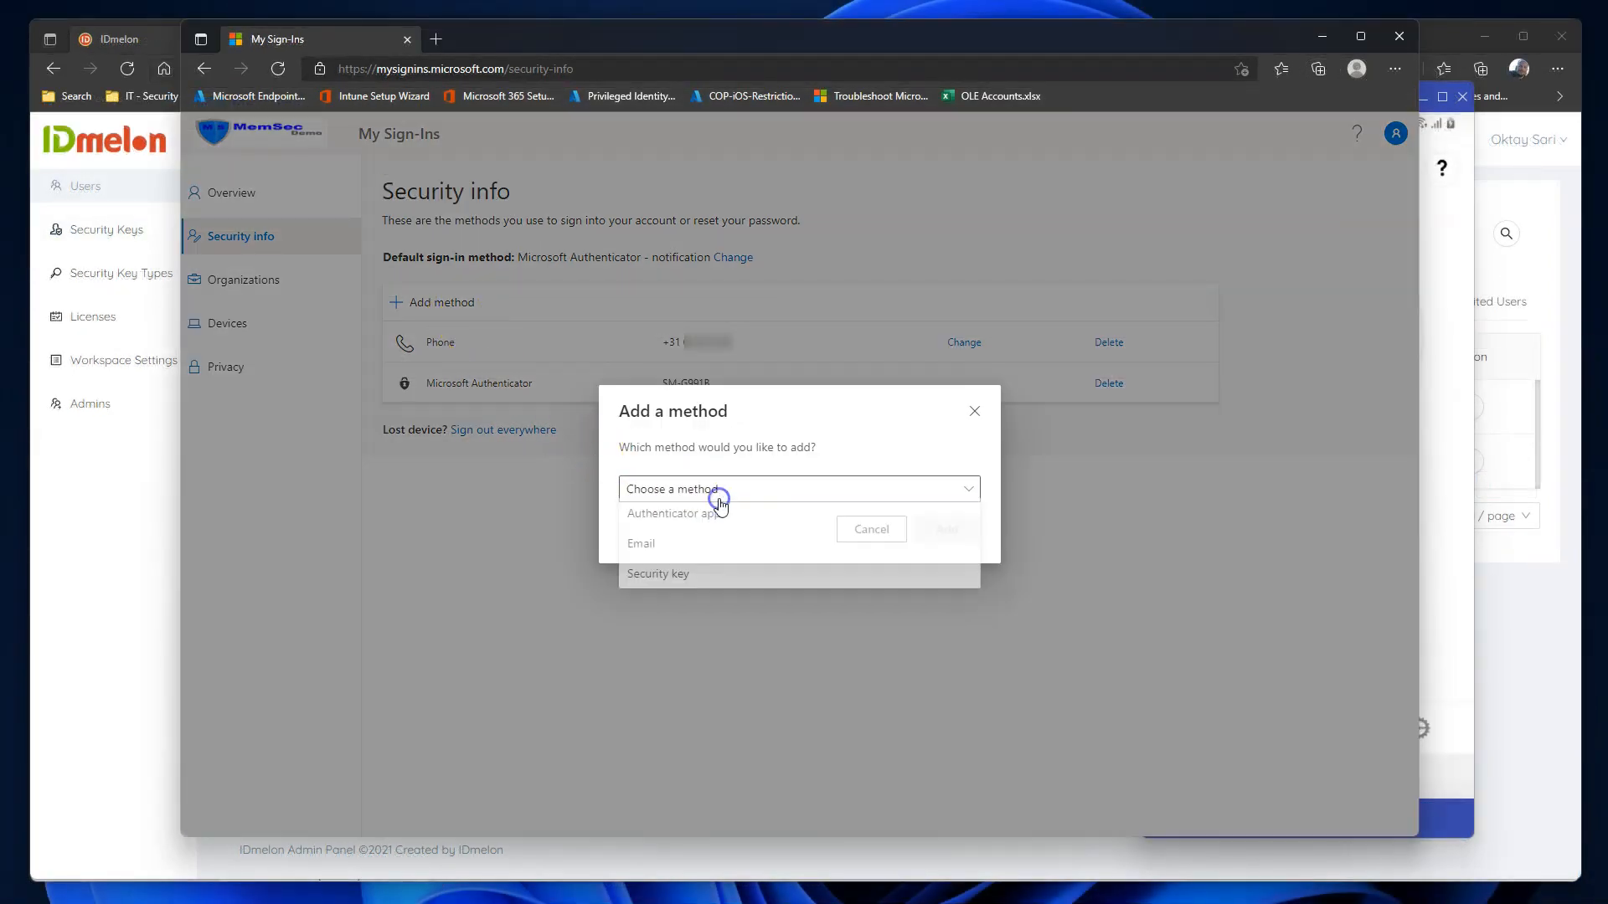
{"action": "left_click", "coordinate": [668, 577]}
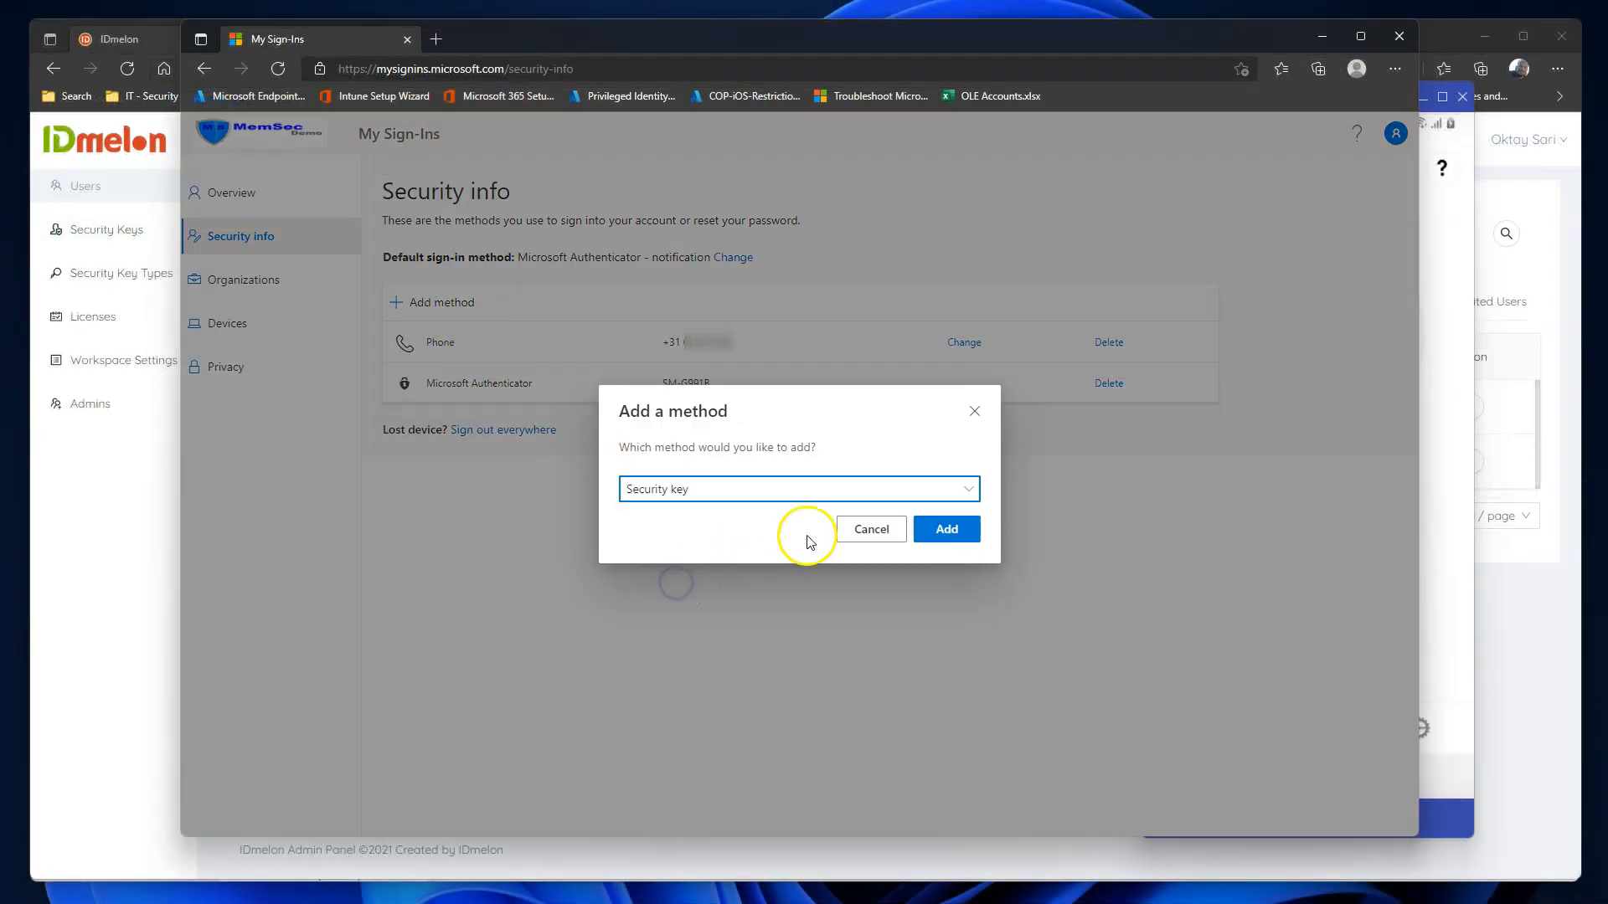
{"action": "left_click", "coordinate": [953, 536]}
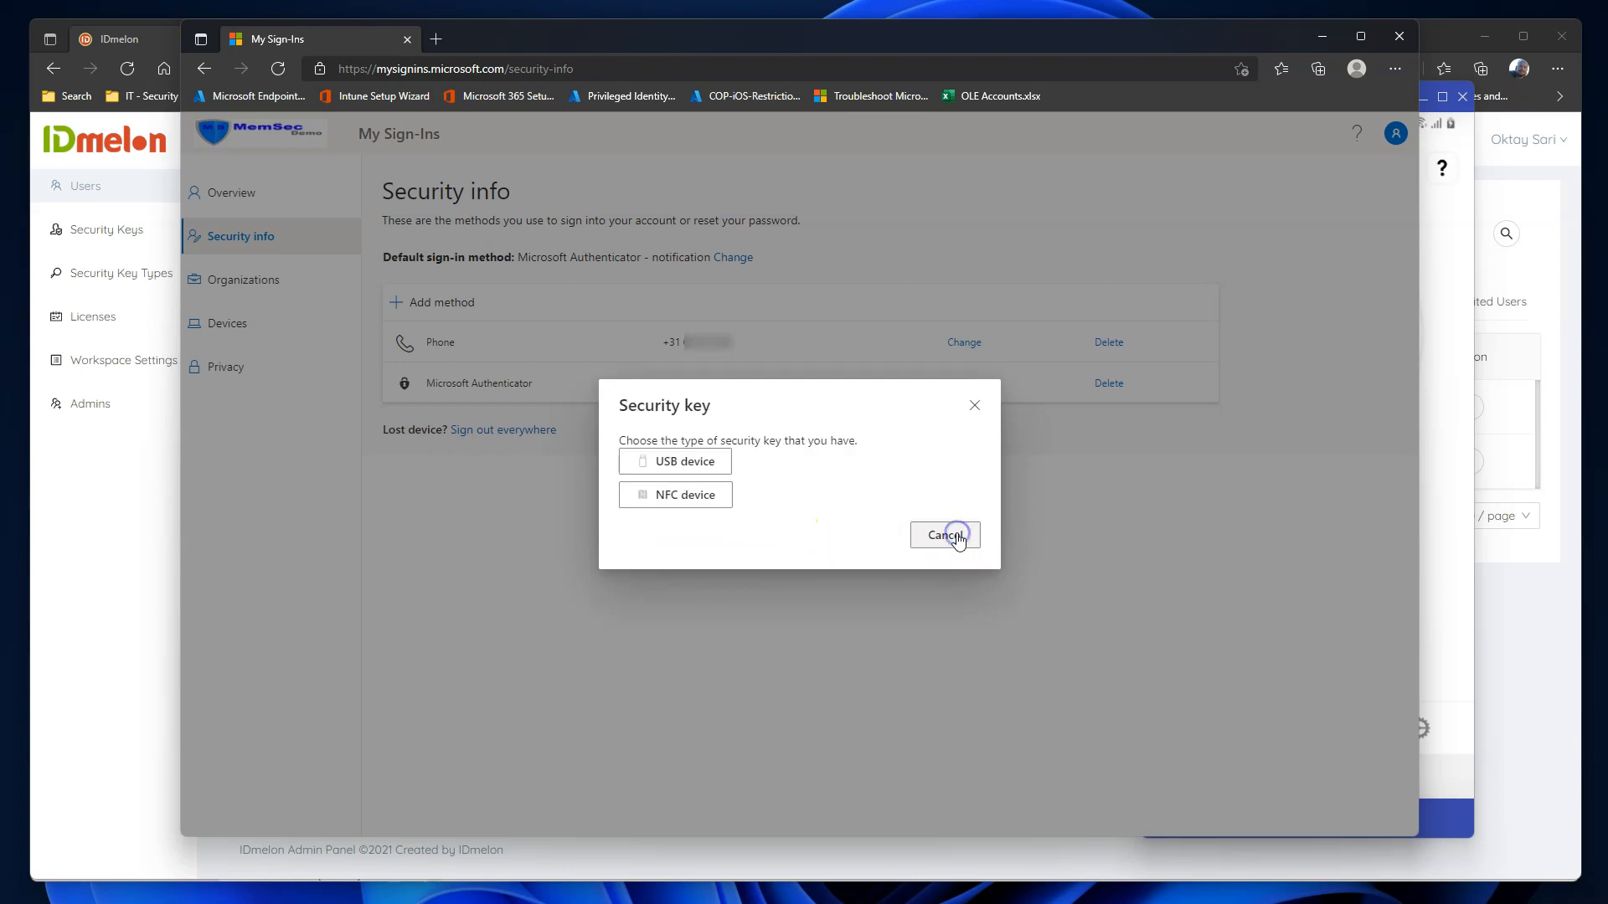
{"action": "left_click", "coordinate": [693, 455]}
{"action": "left_click", "coordinate": [949, 544]}
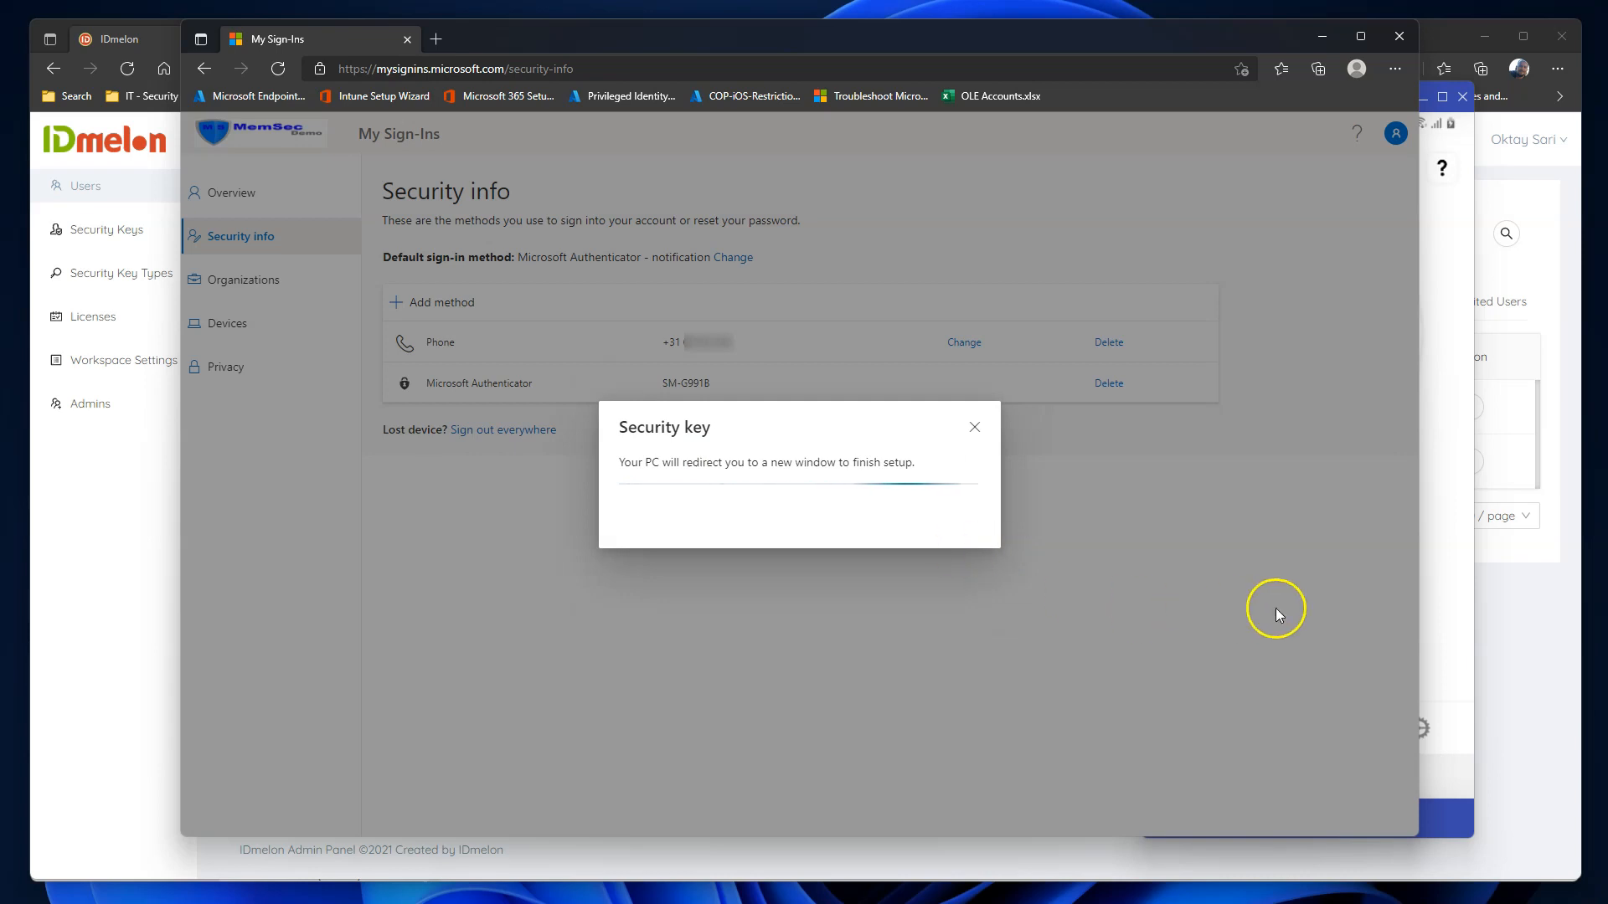
Approve the security key setup on the phone and allow the credential in Windows Security.
{"action": "left_click", "coordinate": [1467, 622]}
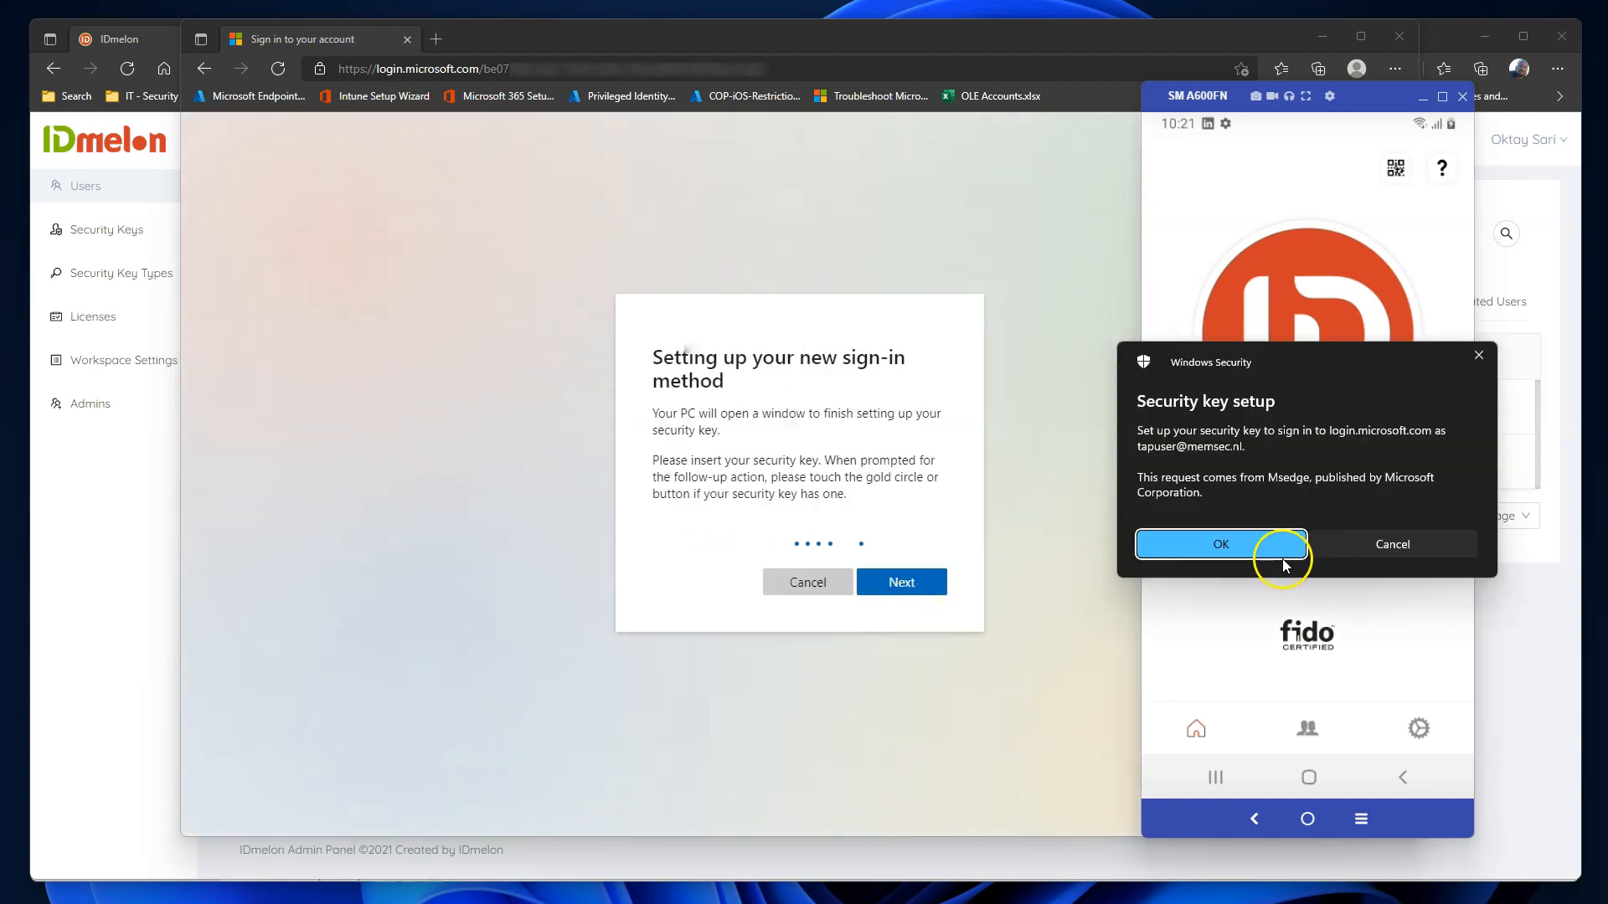
{"action": "left_click", "coordinate": [1268, 544]}
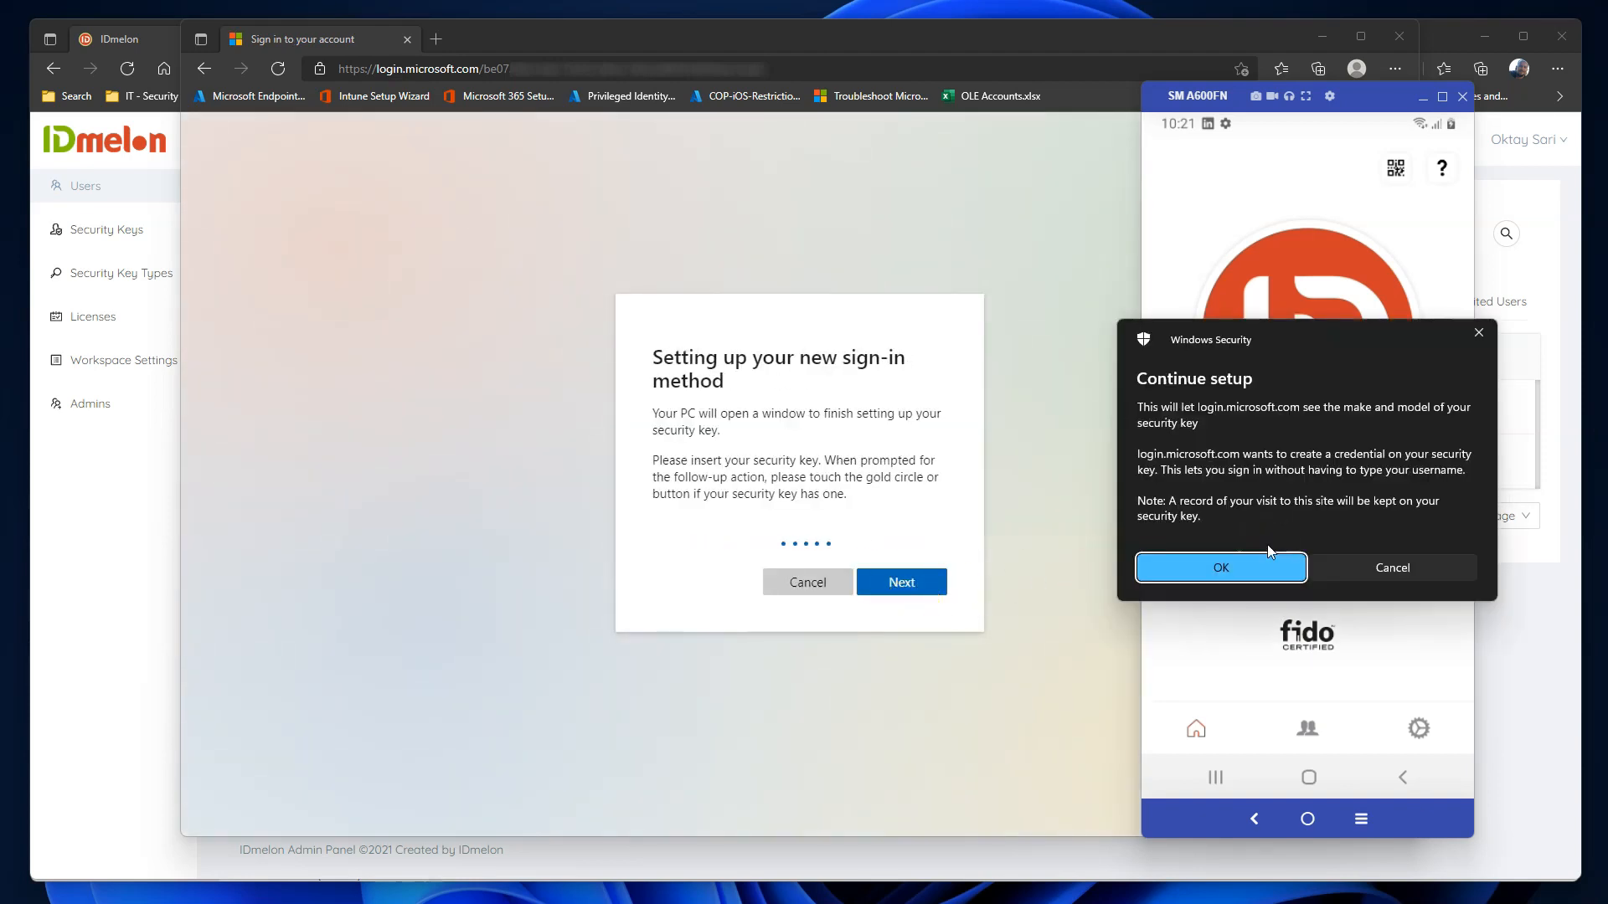
{"action": "left_click", "coordinate": [1219, 561]}
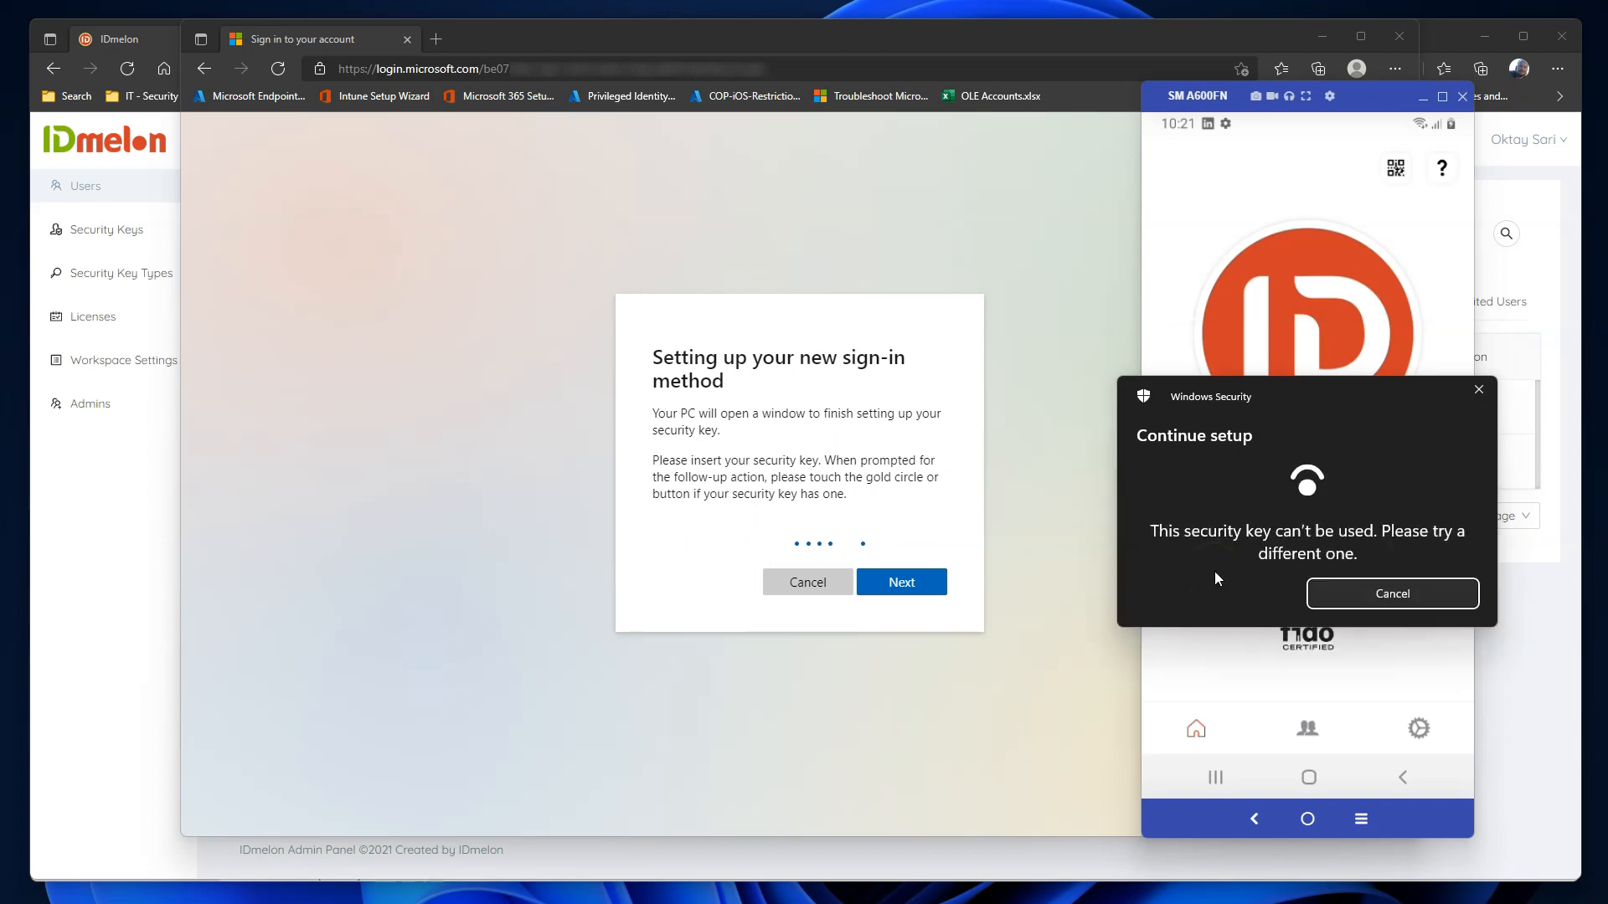
{"action": "left_click_drag", "start_coordinate": [1345, 386], "coordinate": [621, 243]}
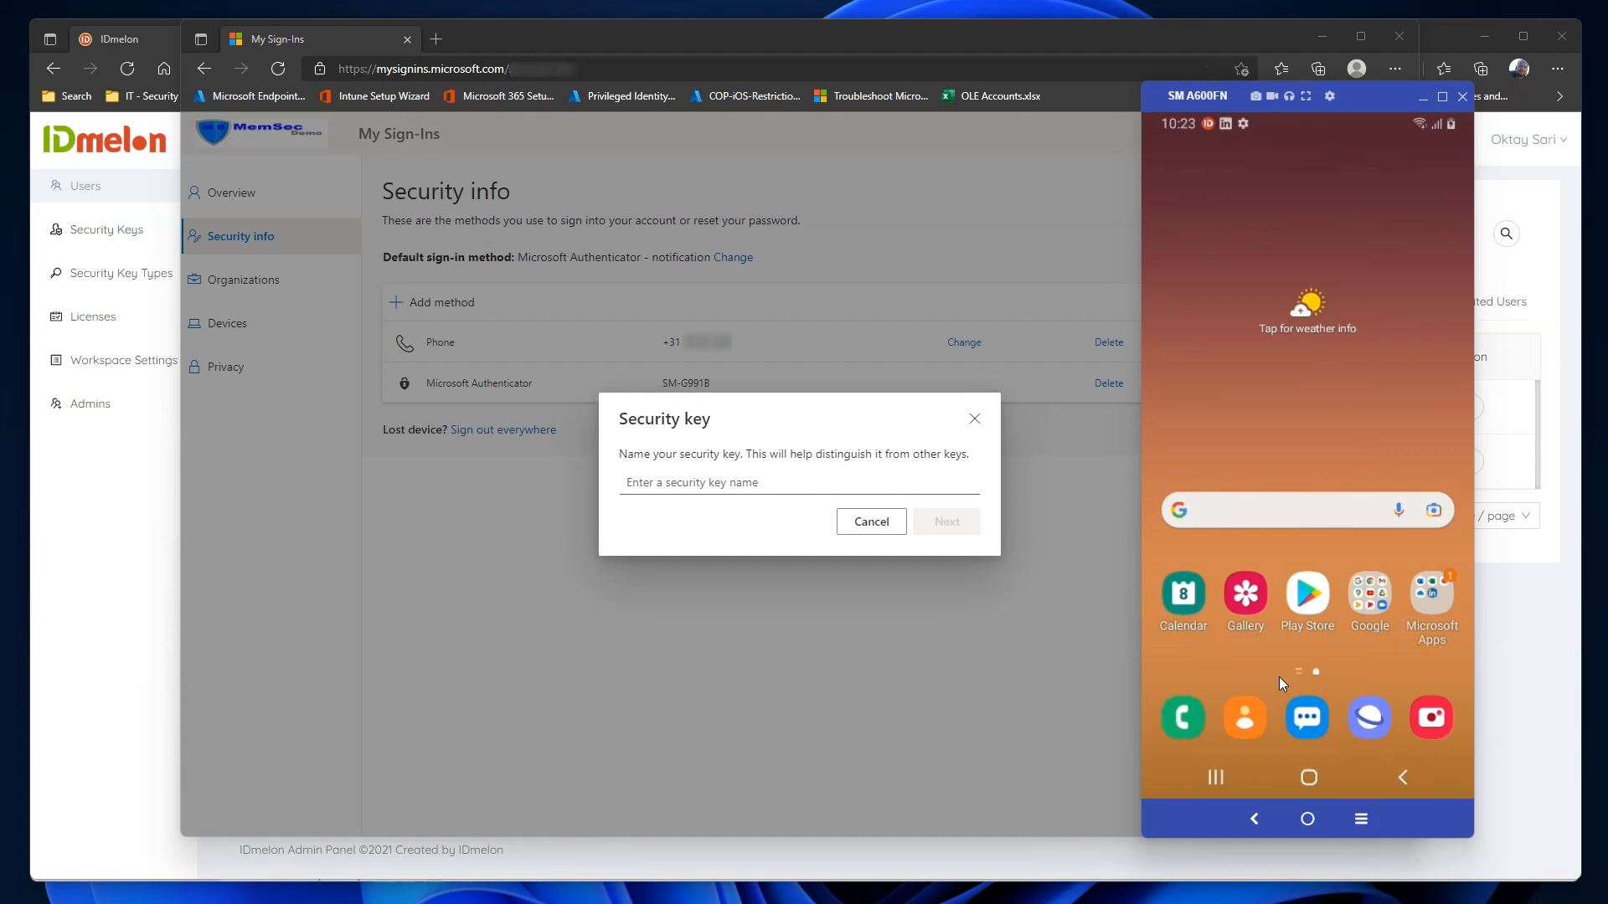
Name the new security key 'IDmelon', finish setup, and bring the phone mirror forward.
{"action": "left_click", "coordinate": [752, 480]}
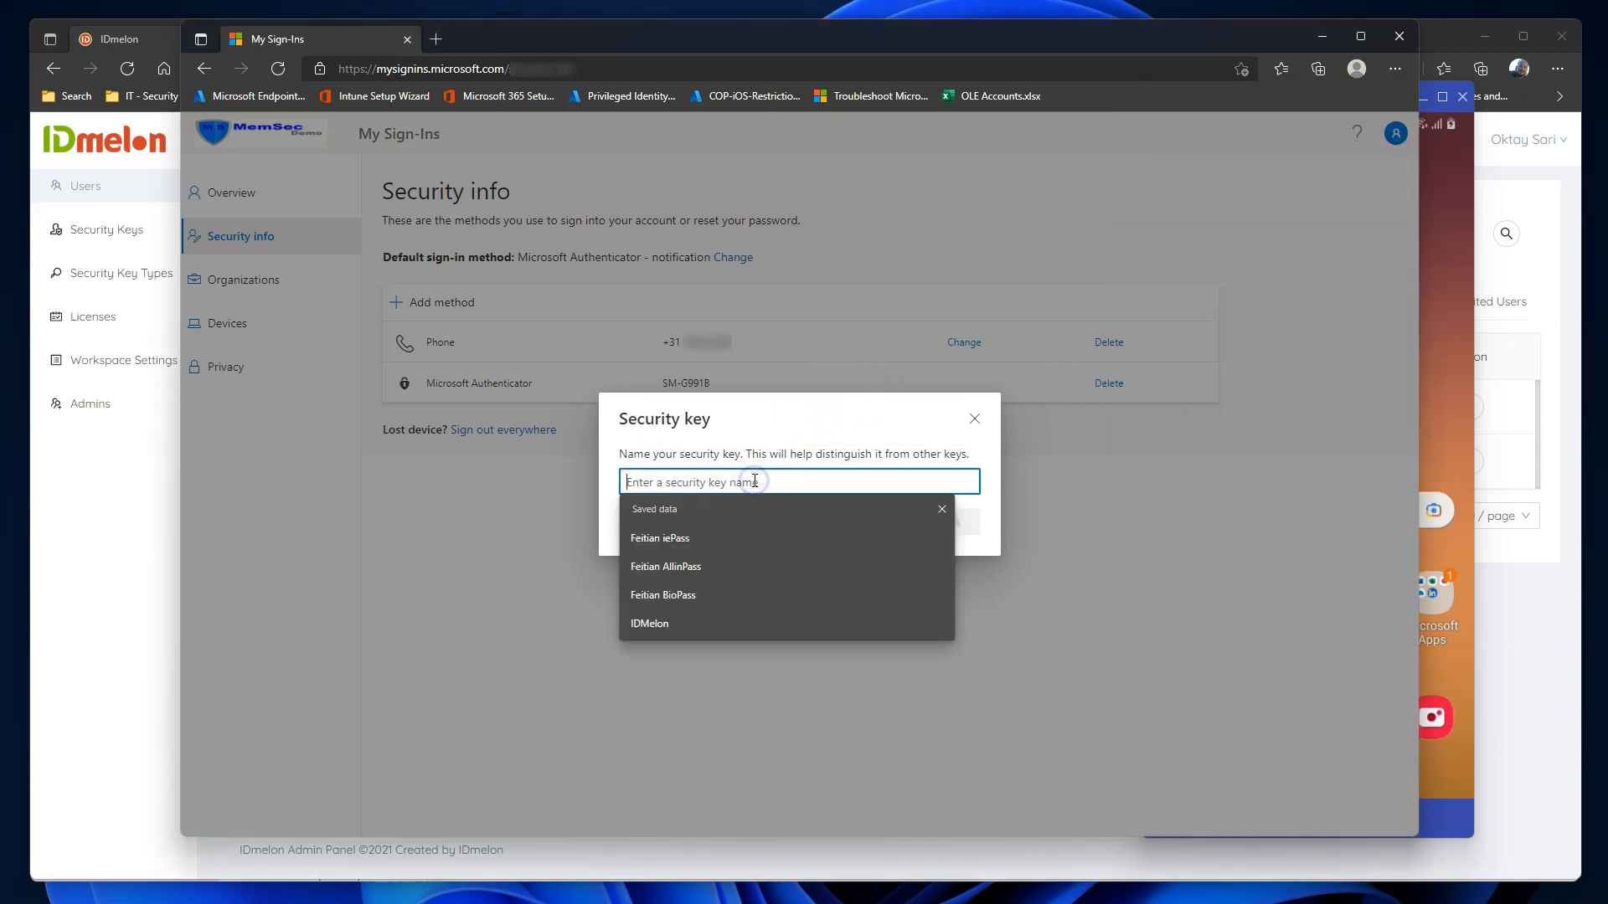
{"action": "type", "text": "IDme"}
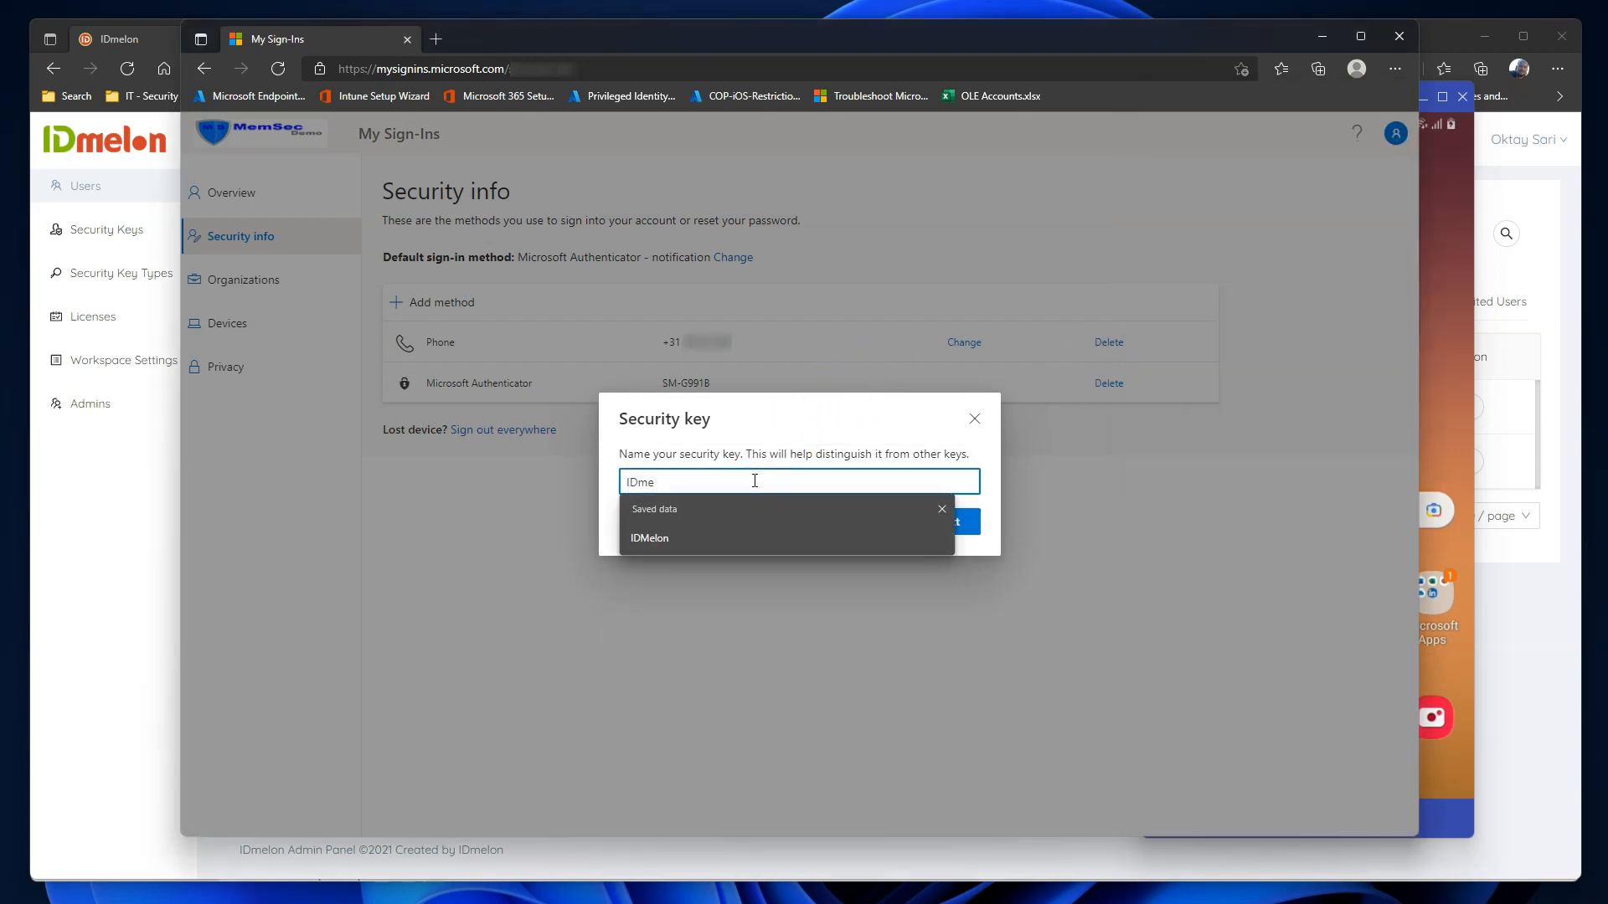
{"action": "type", "text": "lon"}
{"action": "left_click", "coordinate": [879, 429]}
{"action": "left_click", "coordinate": [947, 524]}
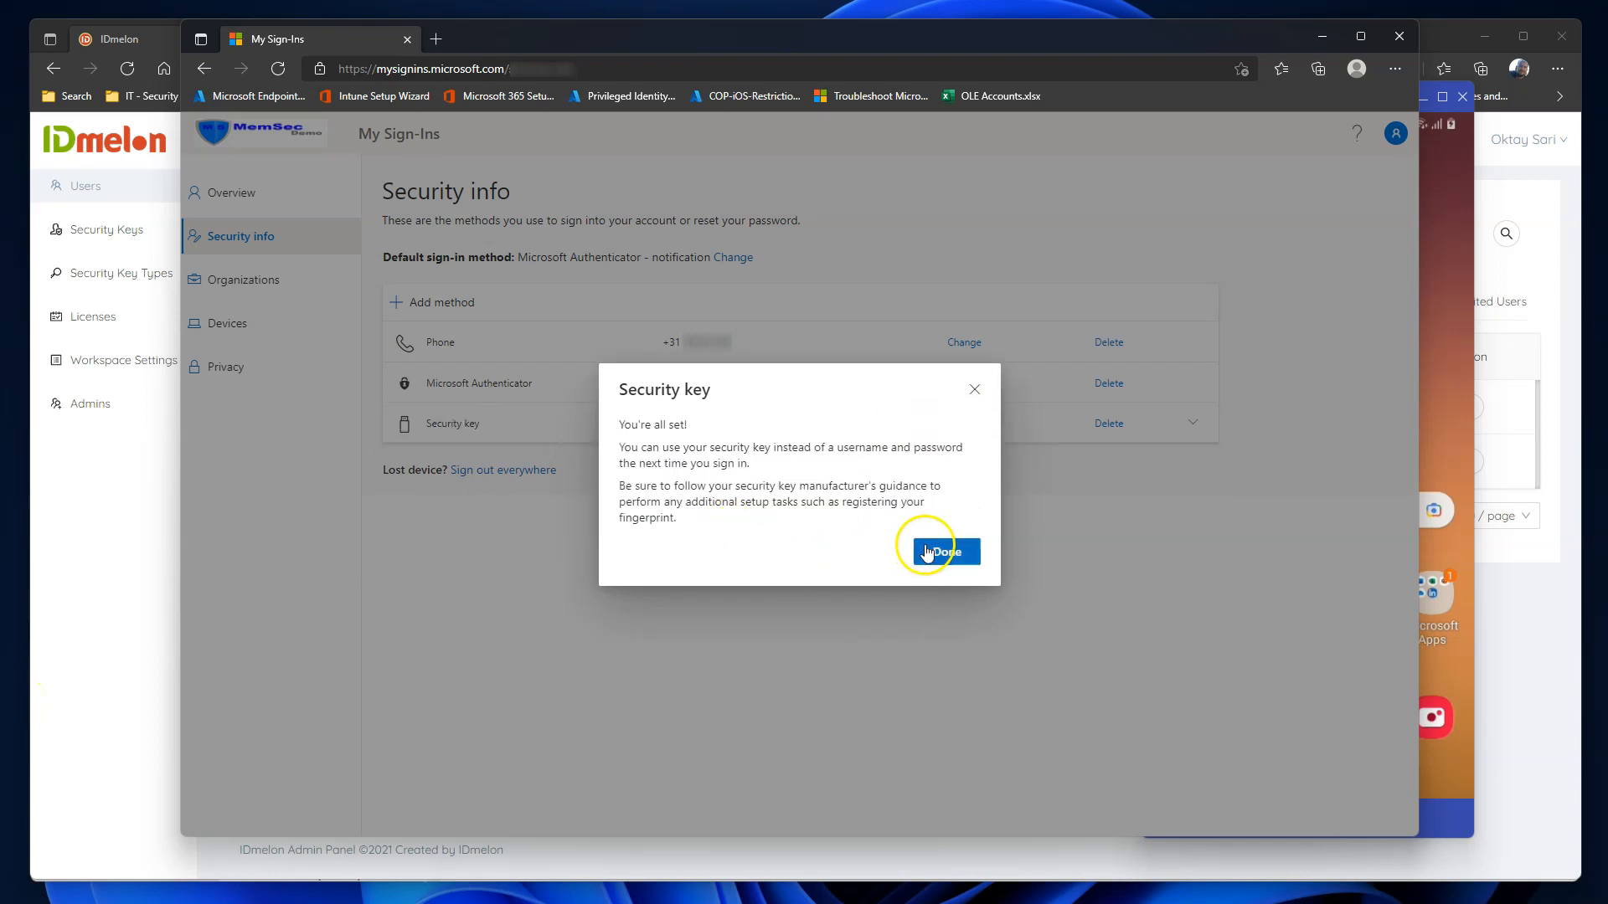
{"action": "left_click", "coordinate": [937, 552]}
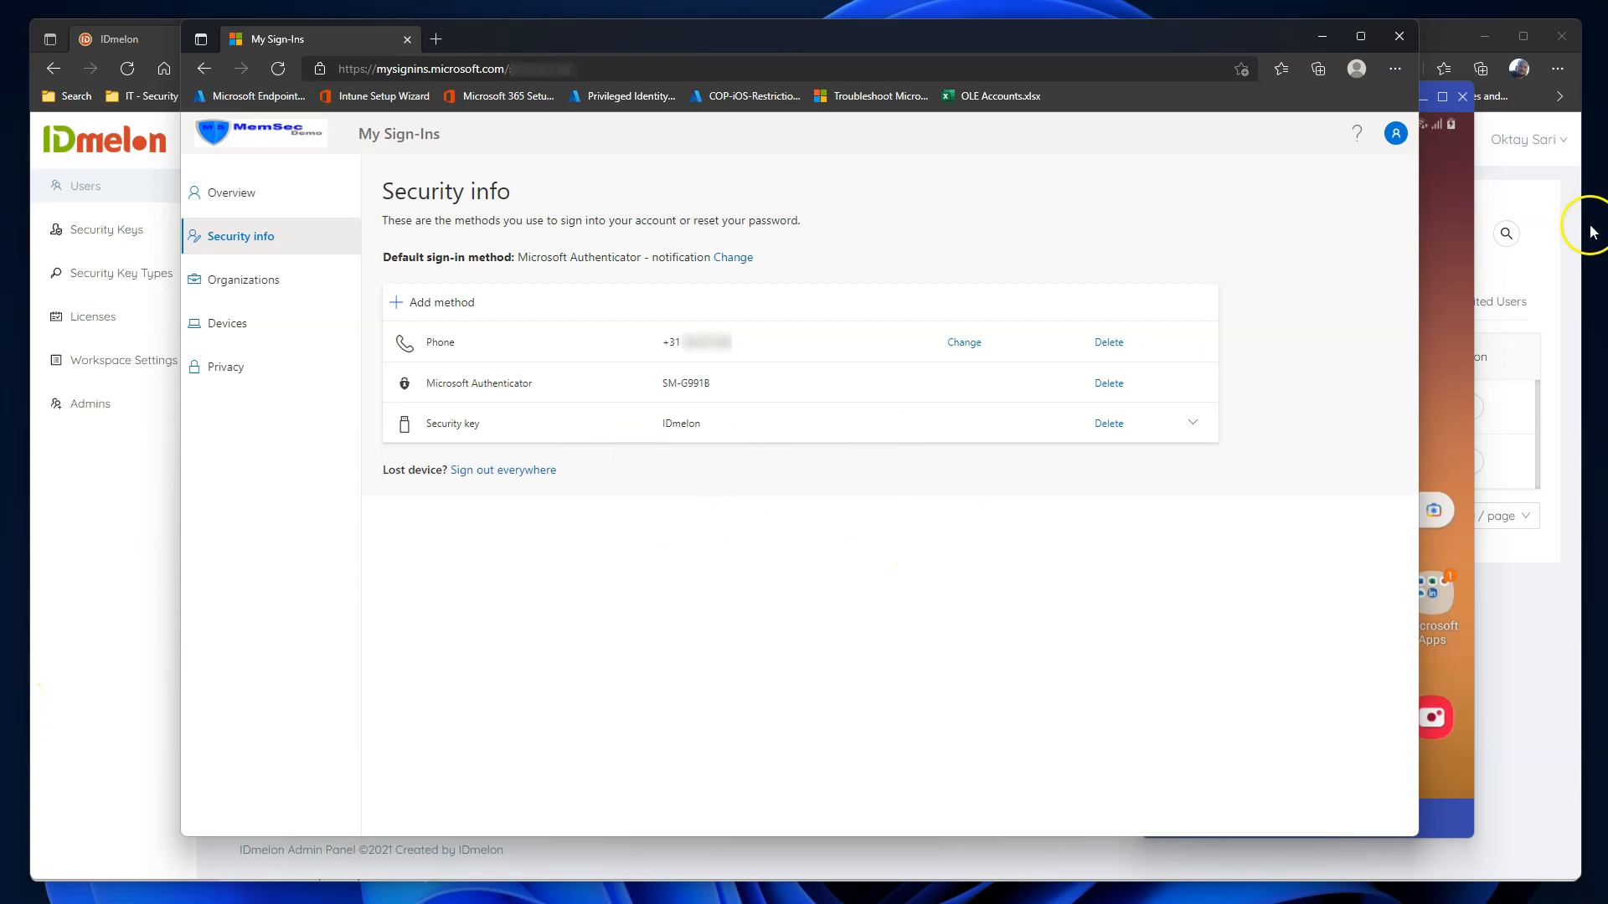
{"action": "left_click", "coordinate": [1449, 303]}
{"action": "scroll", "coordinate": [1461, 299], "scroll_direction": "down", "scroll_amount": 2}
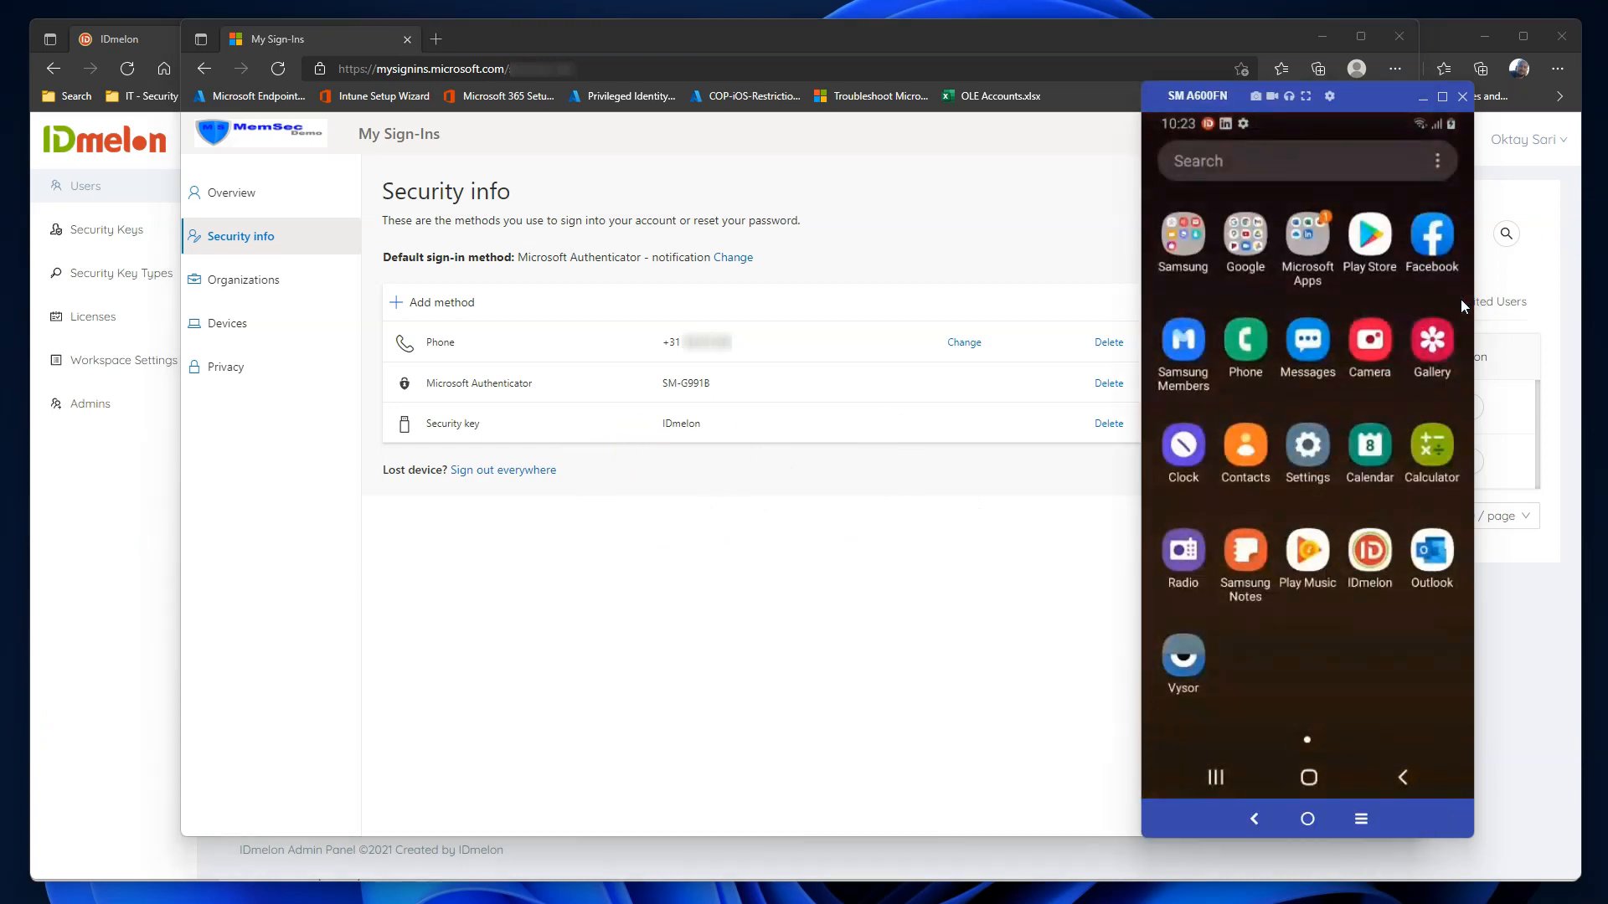